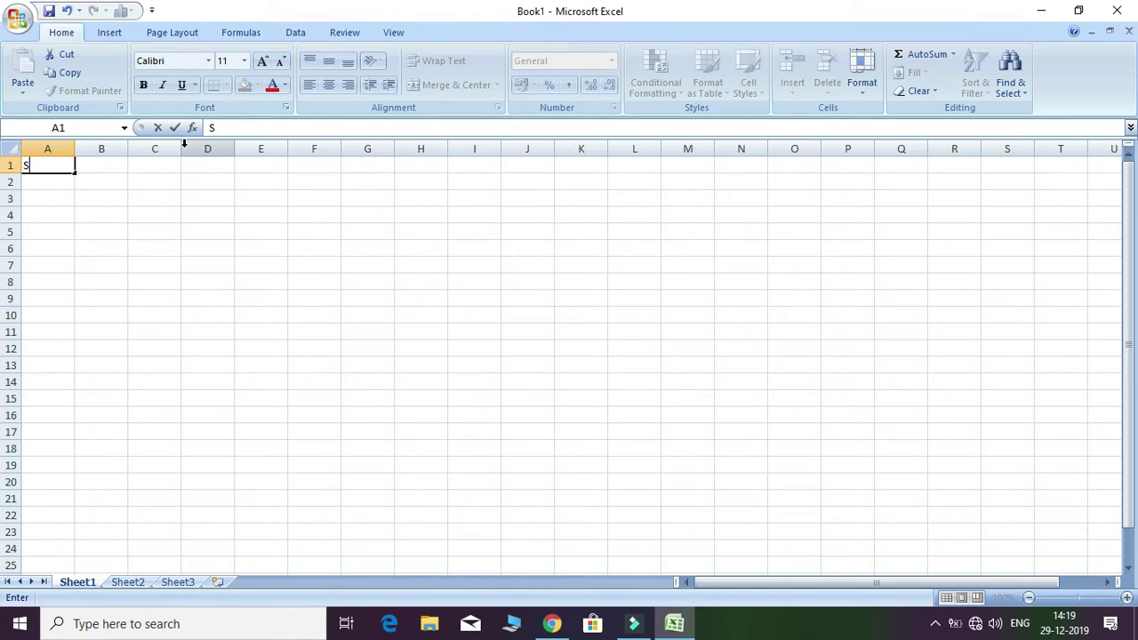
# Enter the headings Serial No in A1 and name in B1.
pyautogui.write('erial')
pyautogui.write(' No')
pyautogui.press('Tab')
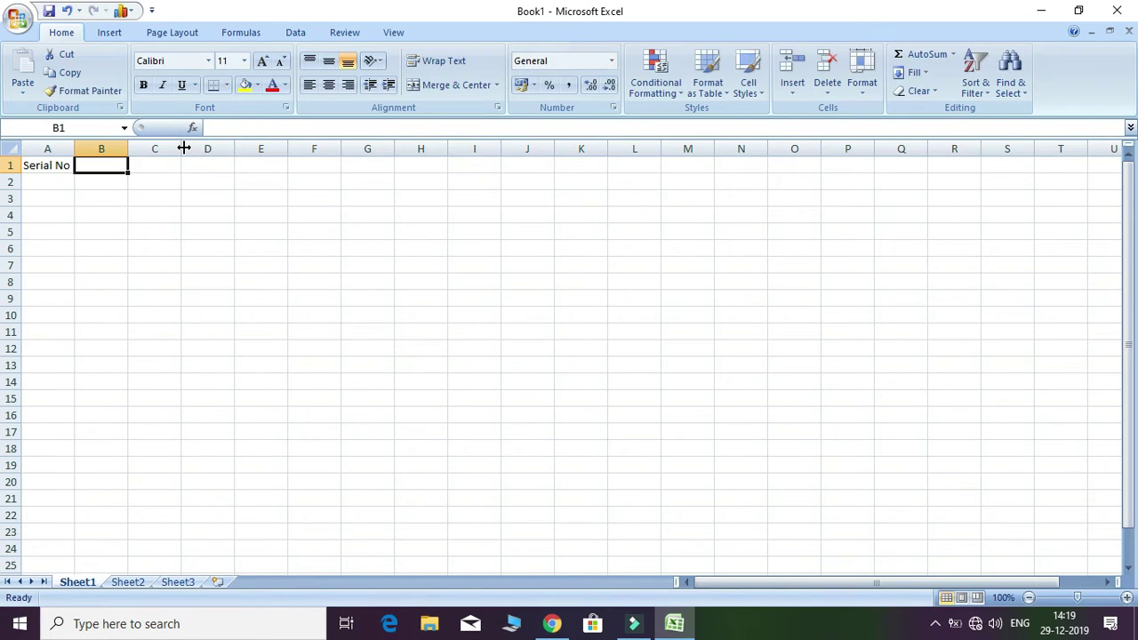
pyautogui.write('name')
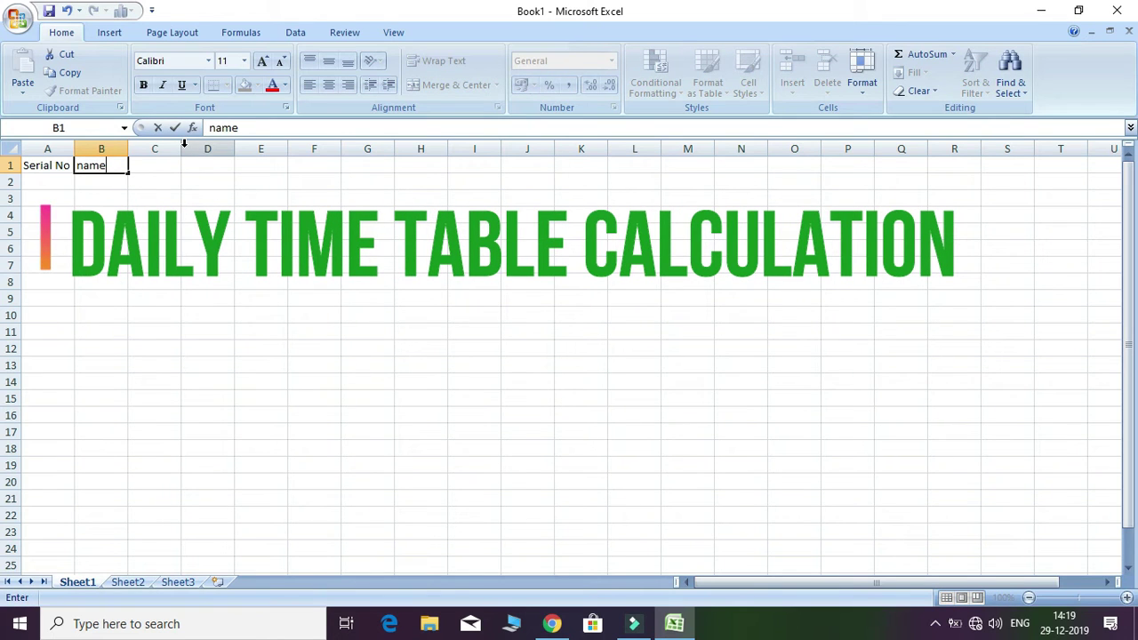
pyautogui.press('Tab')
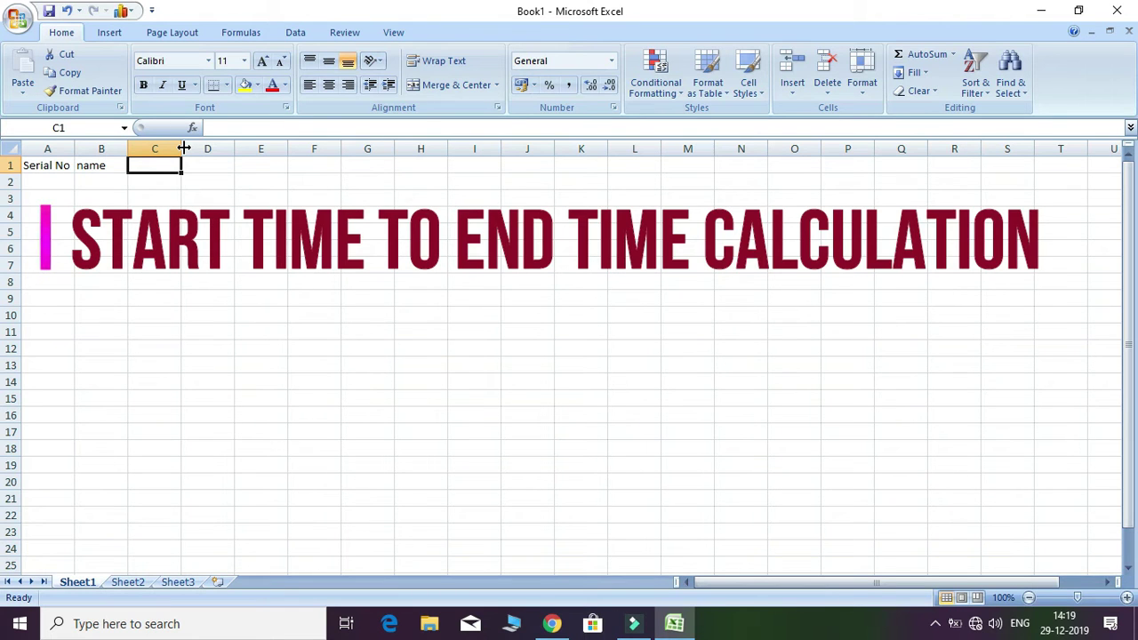
# Add the headings Description in C1 and Data in D1, correcting typos along the way.
pyautogui.write('Des')
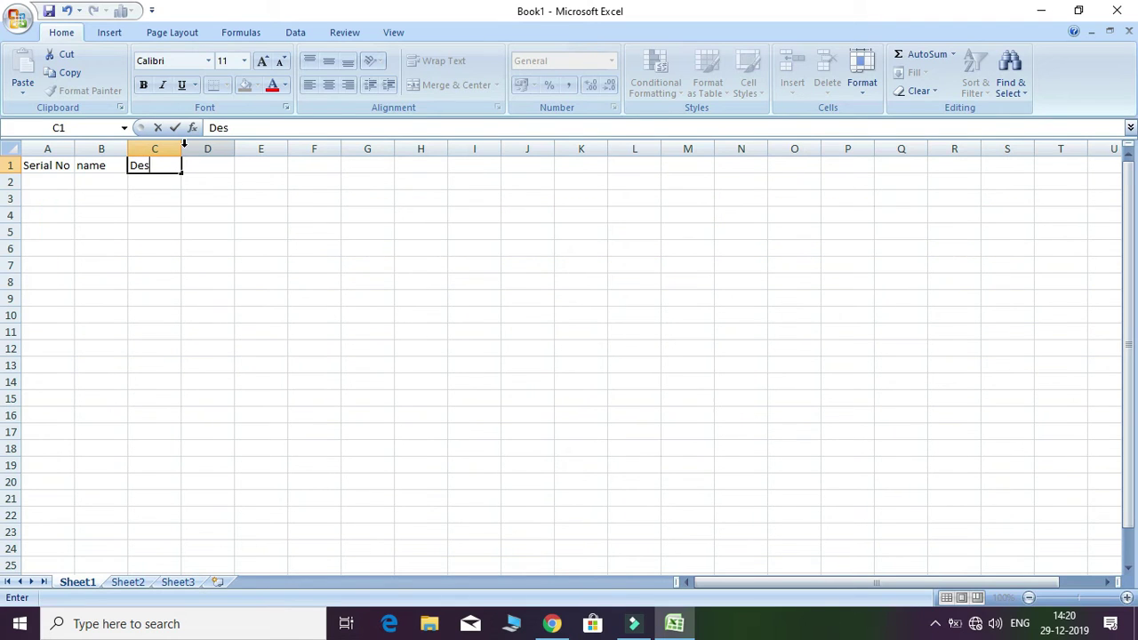
pyautogui.press('BackSpace')
pyautogui.write('scrip')
pyautogui.write('tion')
pyautogui.press('Tab')
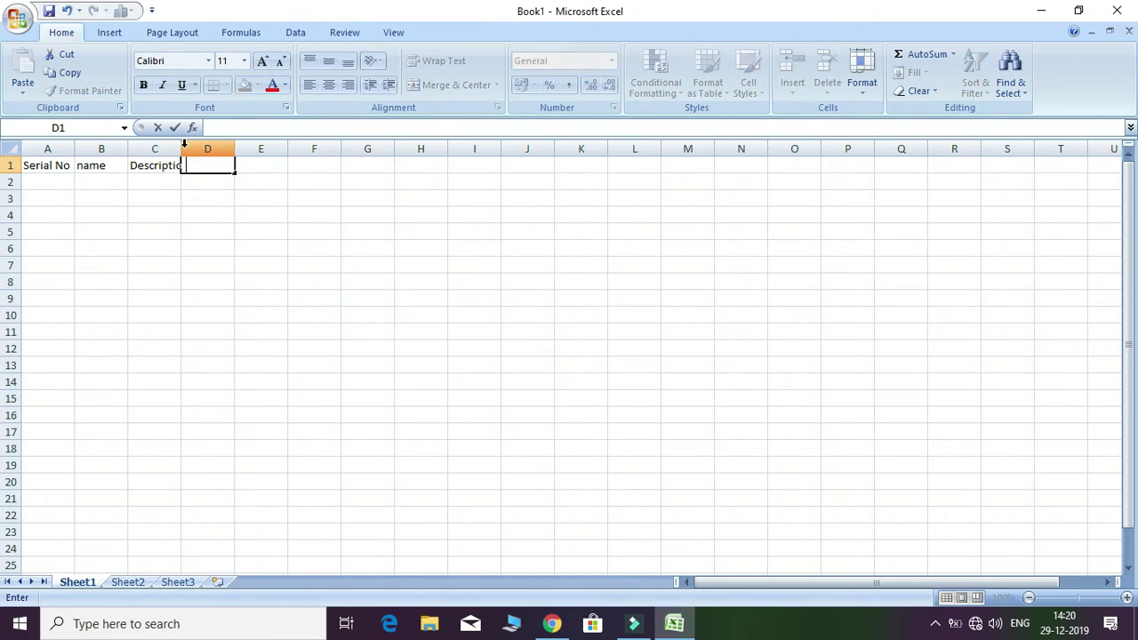
pyautogui.write('Data')
pyautogui.press('Tab')
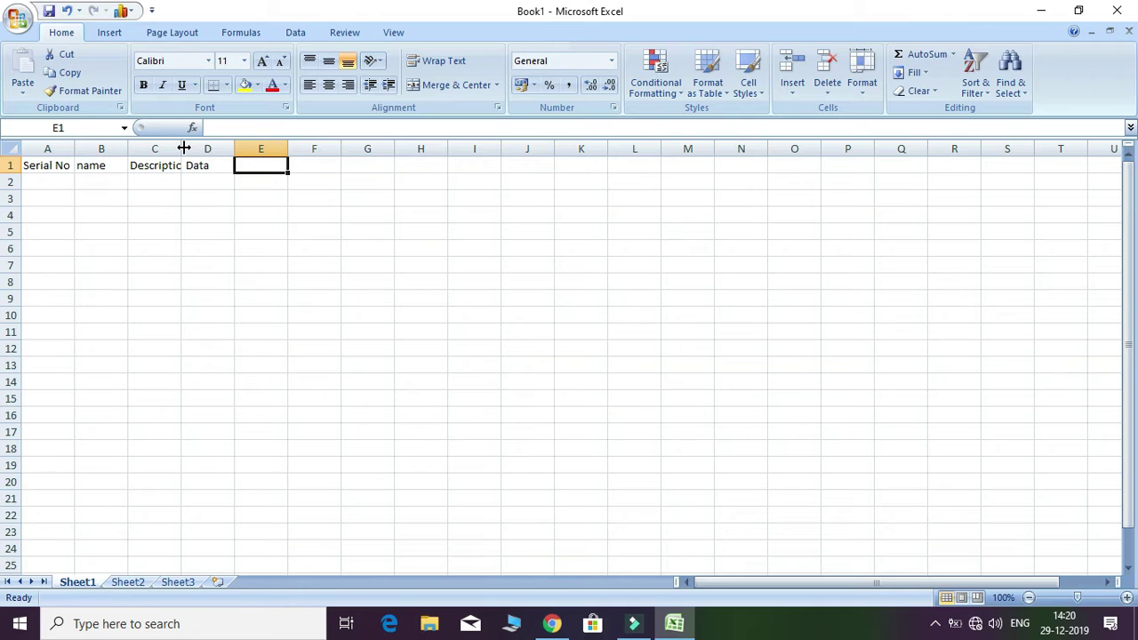
# Enter Start Time in E1 and End Time in F1, fixing the typos.
pyautogui.write('Stare')
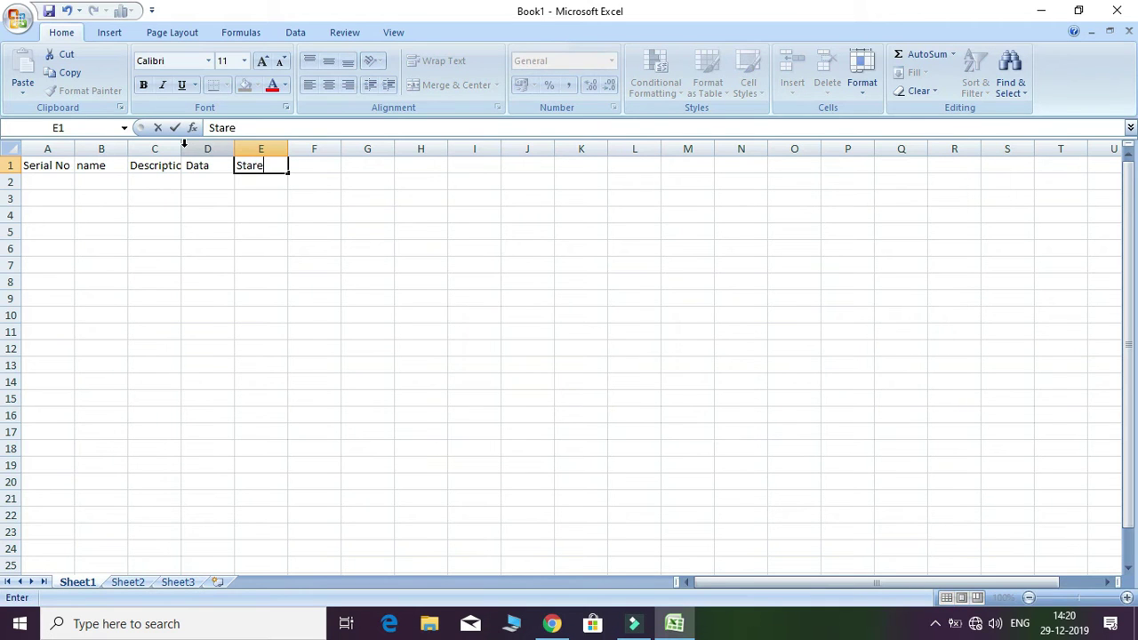
pyautogui.press('BackSpace')
pyautogui.press('BackSpace')
pyautogui.write('rt Time')
pyautogui.press('Tab')
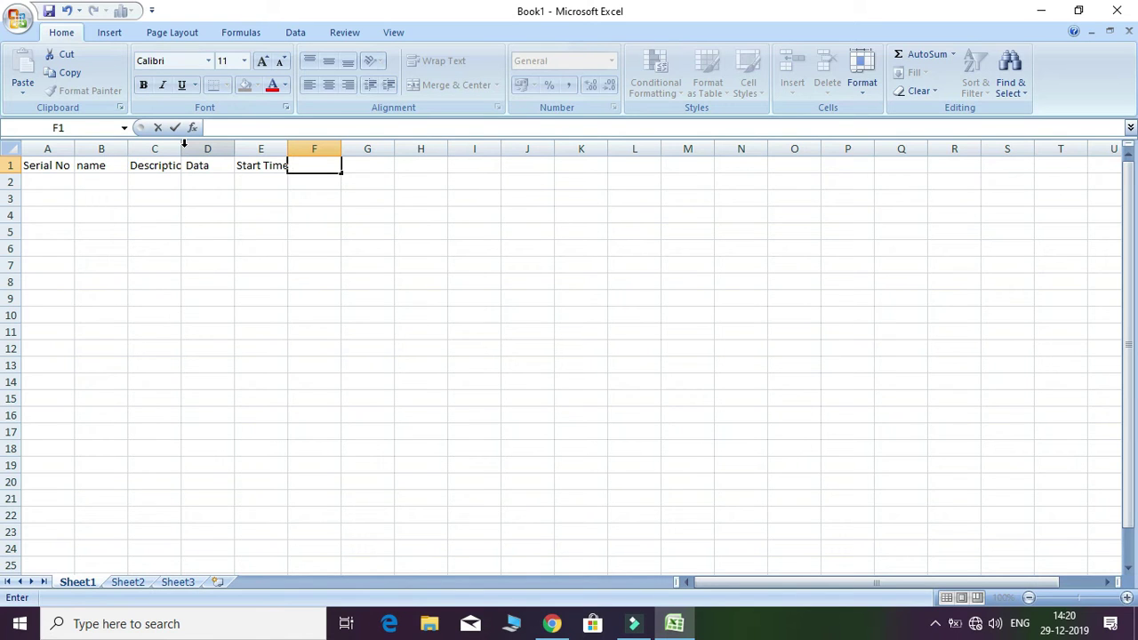
pyautogui.write('End')
pyautogui.write(' Time')
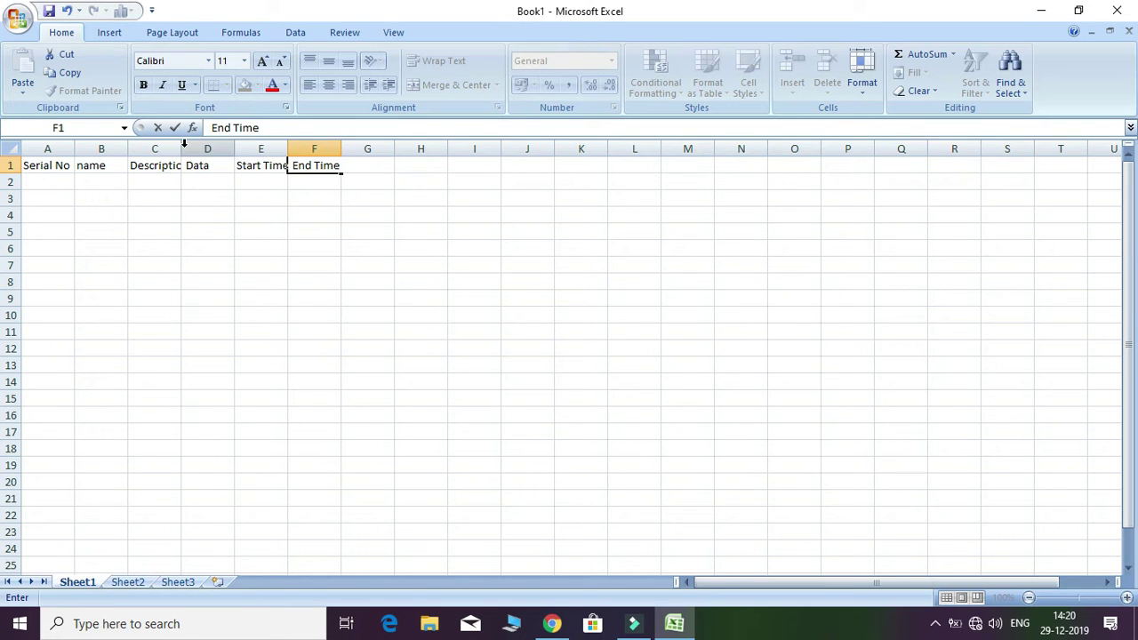
pyautogui.write(' W')
pyautogui.press('BackSpace')
pyautogui.press('Tab')
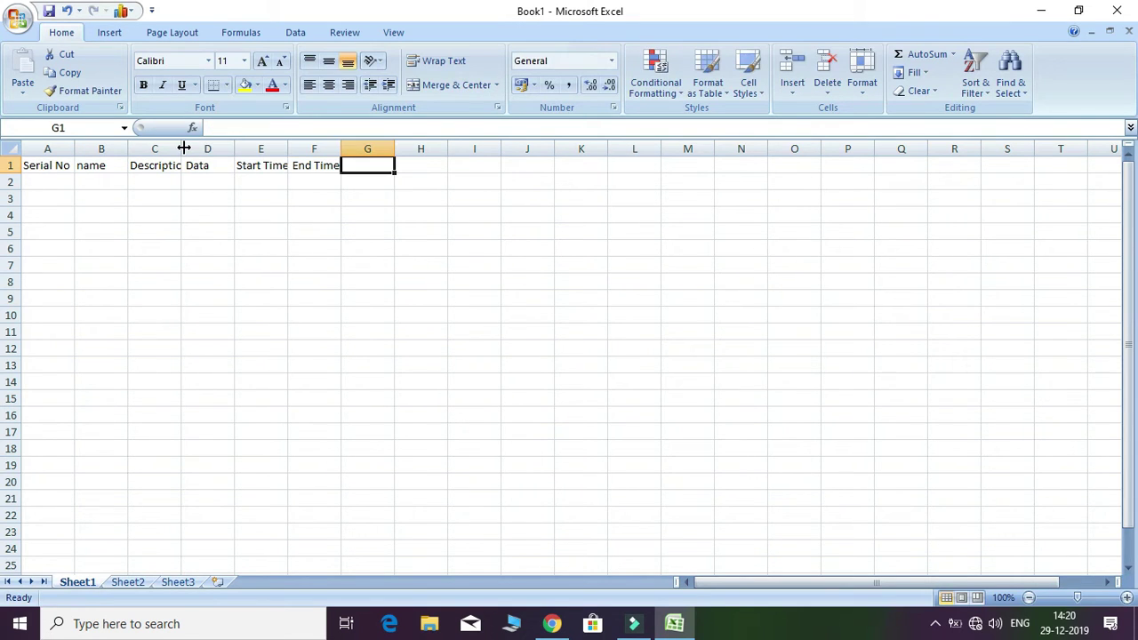
# Add Working Hour in G1 and Hourly rate Overtime in H1, then return to H1.
pyautogui.write('Working')
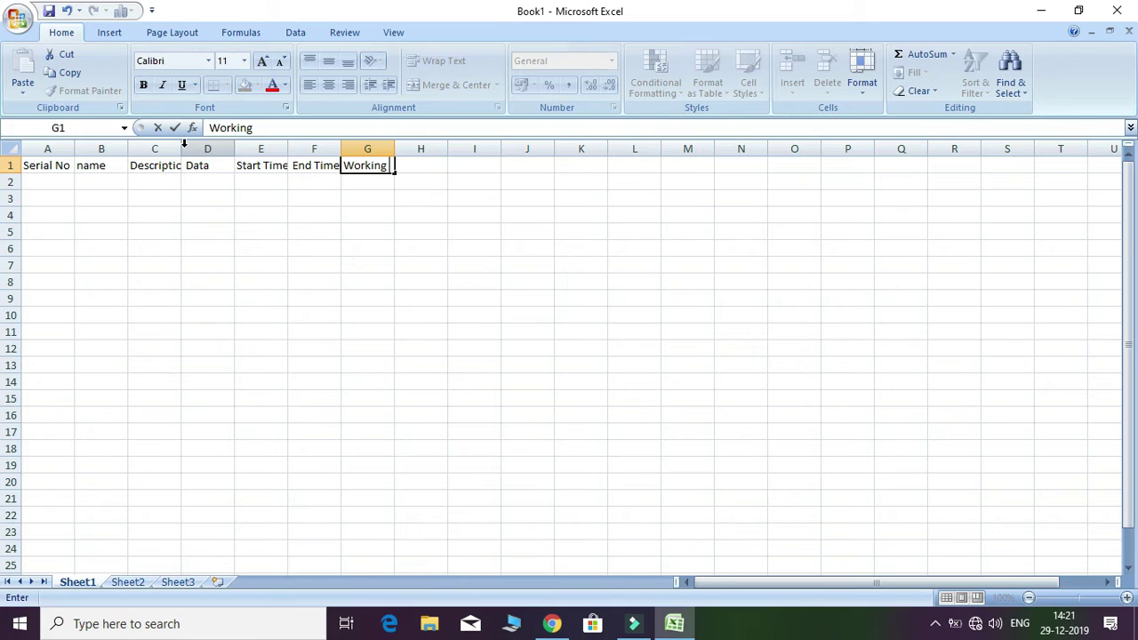
pyautogui.write('Hiur')
pyautogui.press('BackSpace')
pyautogui.press('BackSpace')
pyautogui.press('BackSpace')
pyautogui.write('our')
pyautogui.press('Tab')
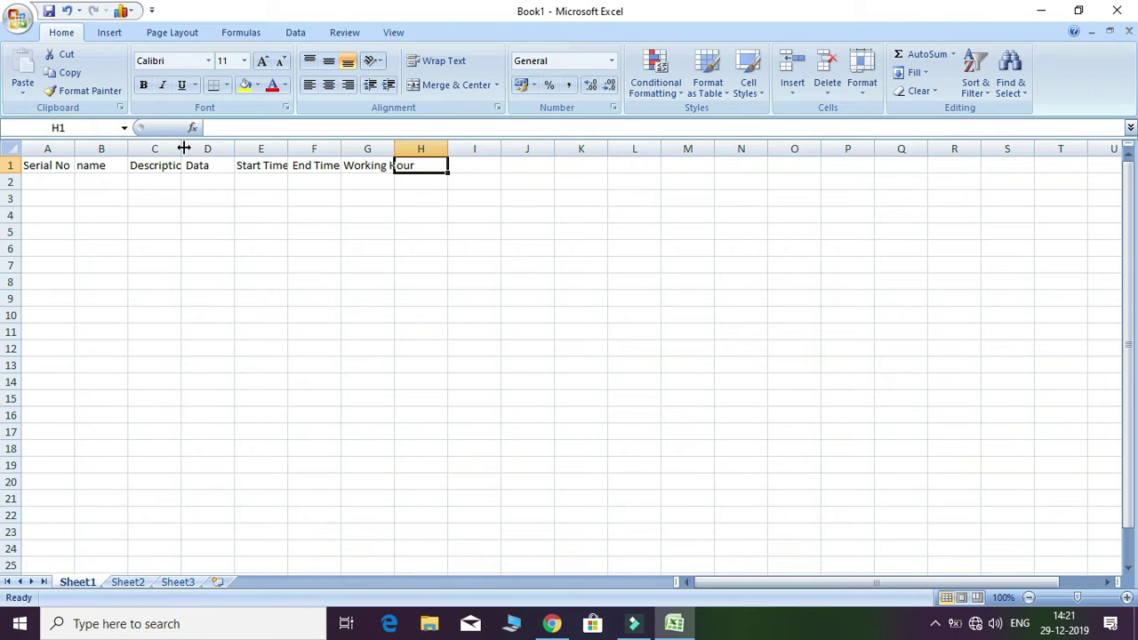
pyautogui.write('Hour')
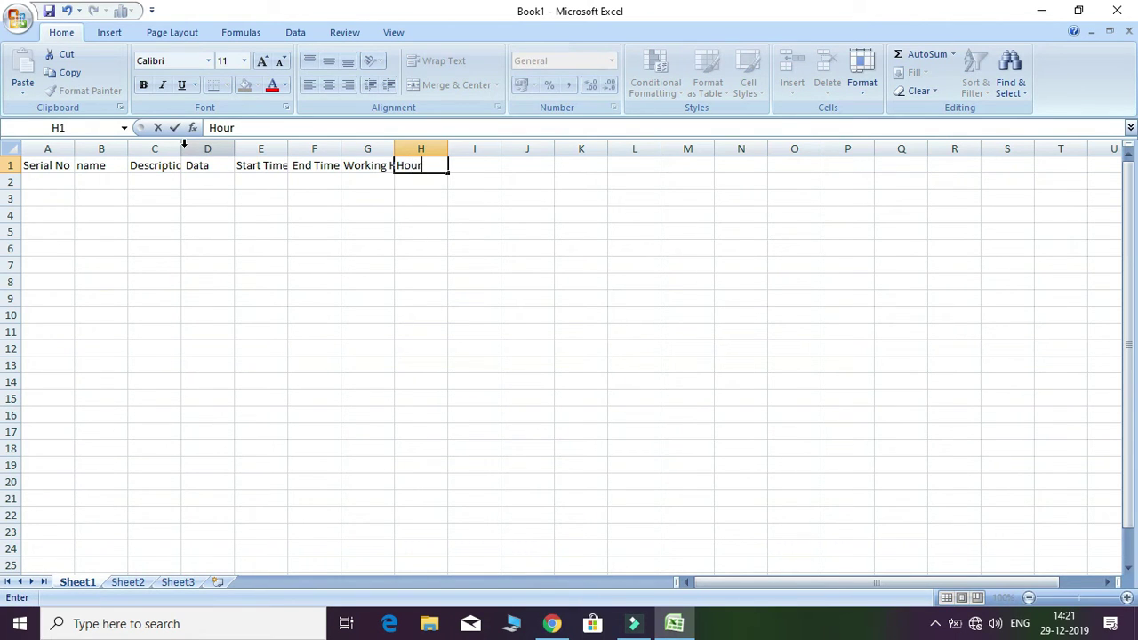
pyautogui.write('ly')
pyautogui.write(' rate')
pyautogui.write(' Over')
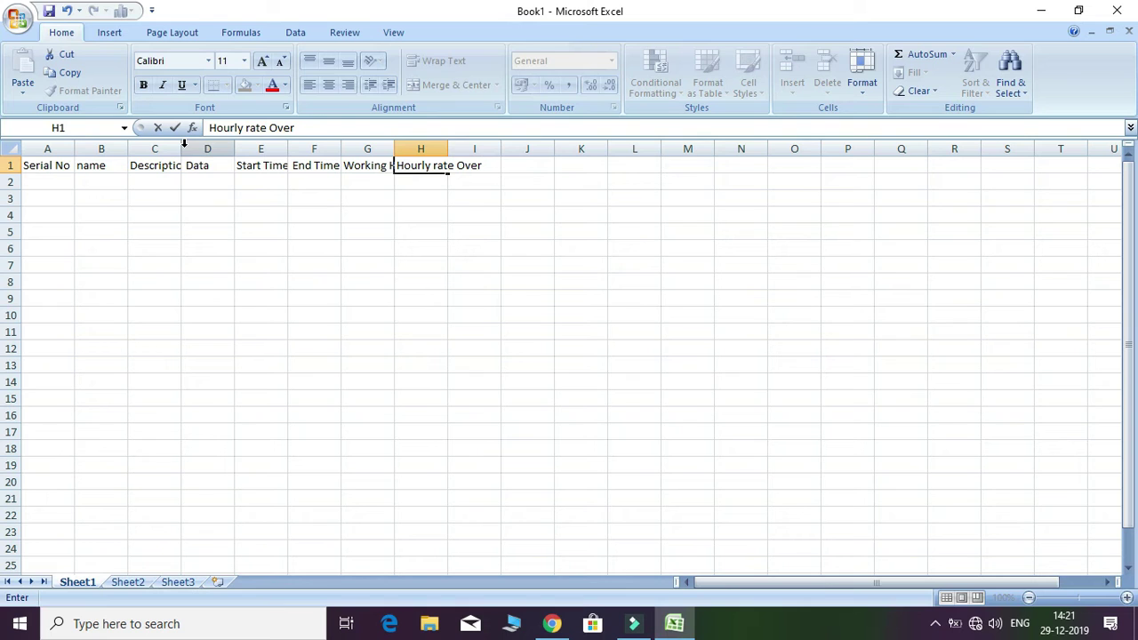
pyautogui.write('time')
pyautogui.press('Tab')
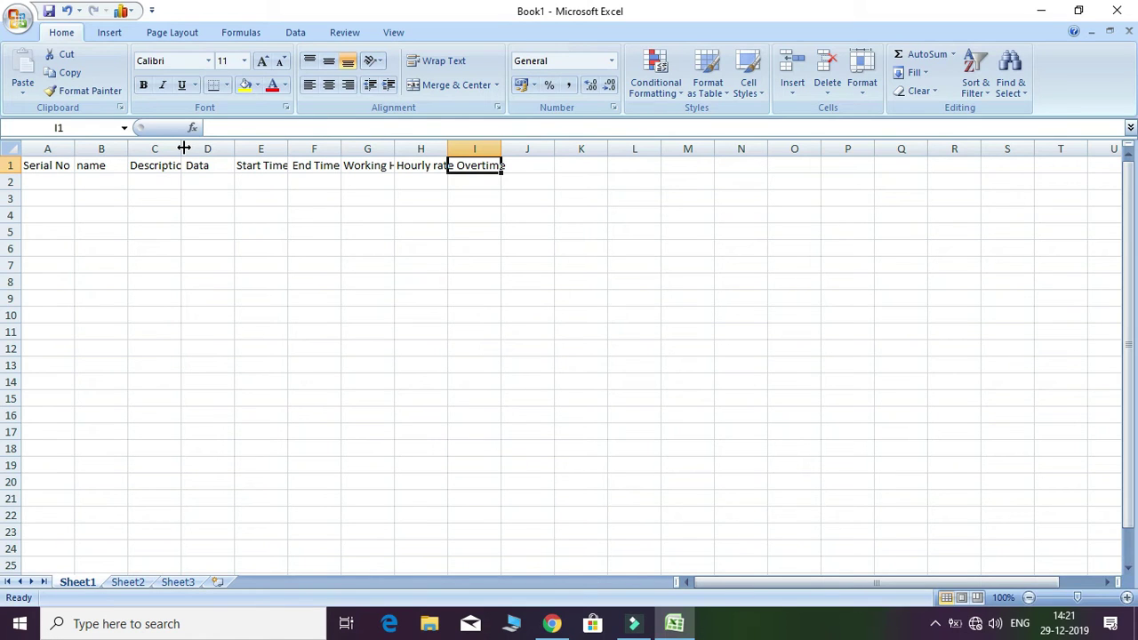
pyautogui.press('Left')
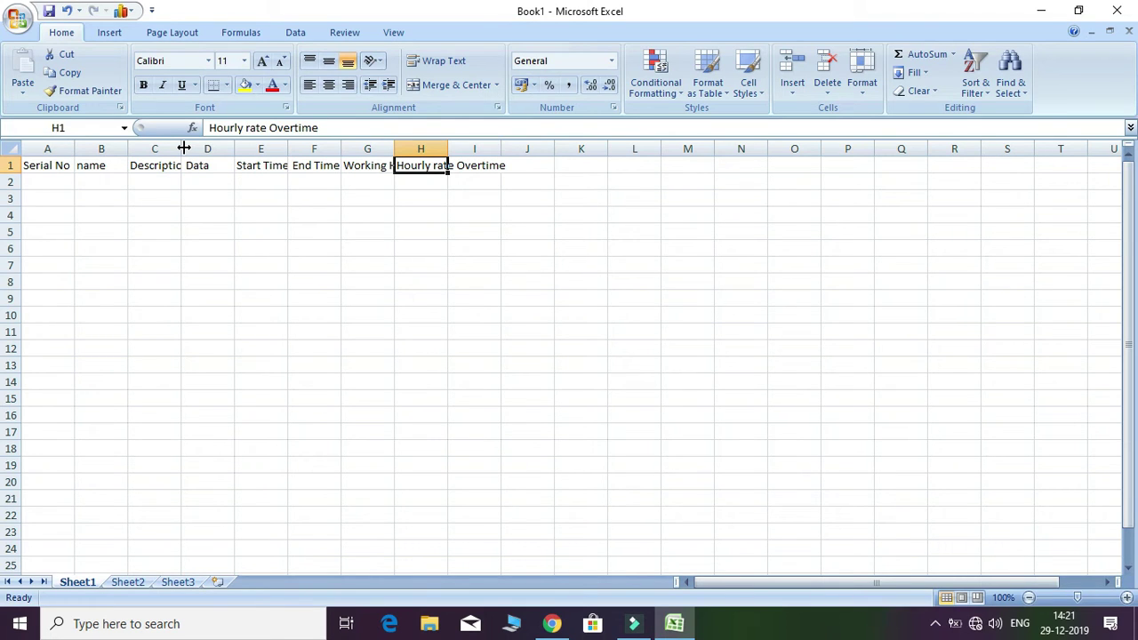
# Retype the H1 heading as Hourly Rate.
pyautogui.doubleClick(418, 166)
pyautogui.press('BackSpace')
pyautogui.press('BackSpace')
pyautogui.press('BackSpace')
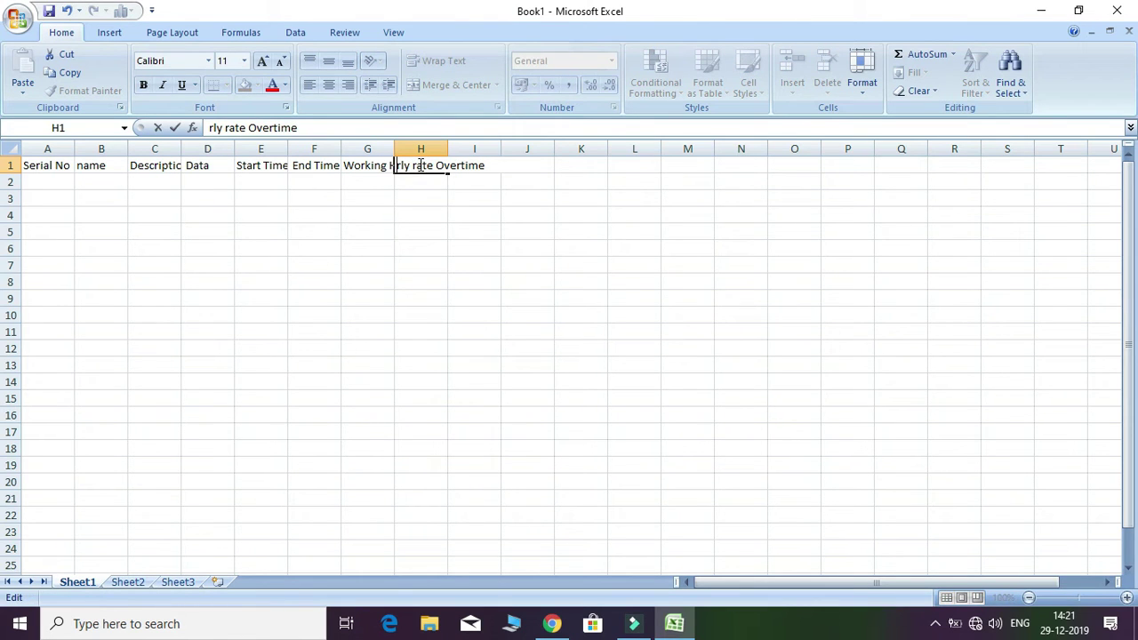
pyautogui.click(487, 166)
pyautogui.press('BackSpace')
pyautogui.press('BackSpace')
pyautogui.press('BackSpace')
pyautogui.press('BackSpace')
pyautogui.press('BackSpace')
pyautogui.press('BackSpace')
pyautogui.press('BackSpace')
pyautogui.press('BackSpace')
pyautogui.write('Hour')
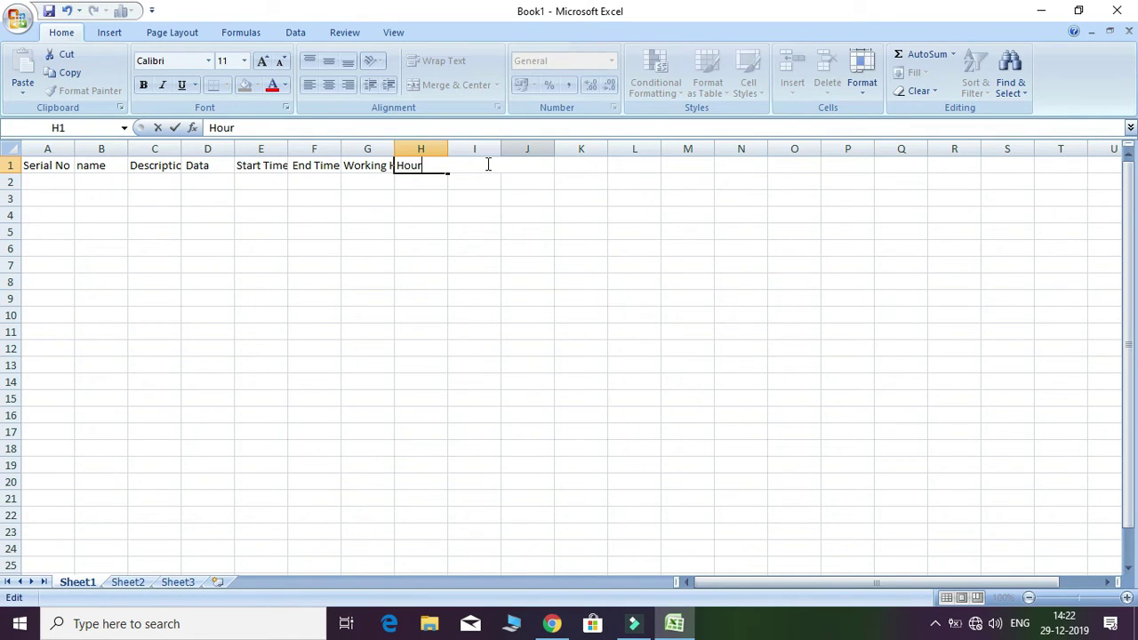
pyautogui.write('ly')
pyautogui.write(' Ret')
pyautogui.press('BackSpace')
pyautogui.write('at')
pyautogui.press('BackSpace')
pyautogui.press('BackSpace')
pyautogui.press('BackSpace')
pyautogui.write('ate')
pyautogui.click(487, 164)
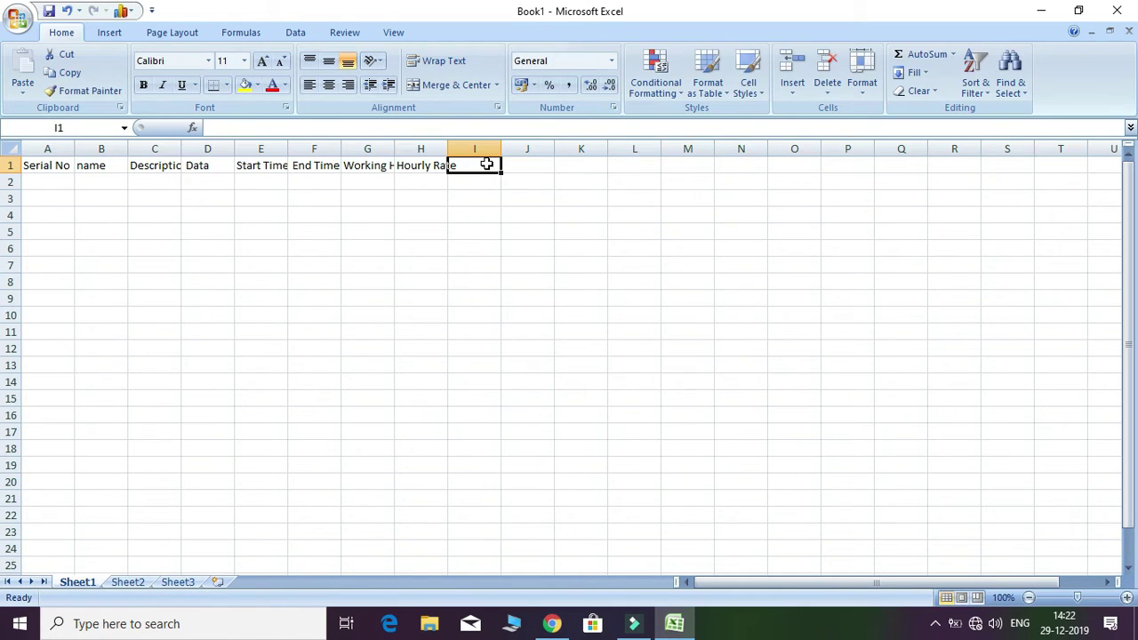
# Enter over time in I1 and overtime in J1.
pyautogui.write('over time')
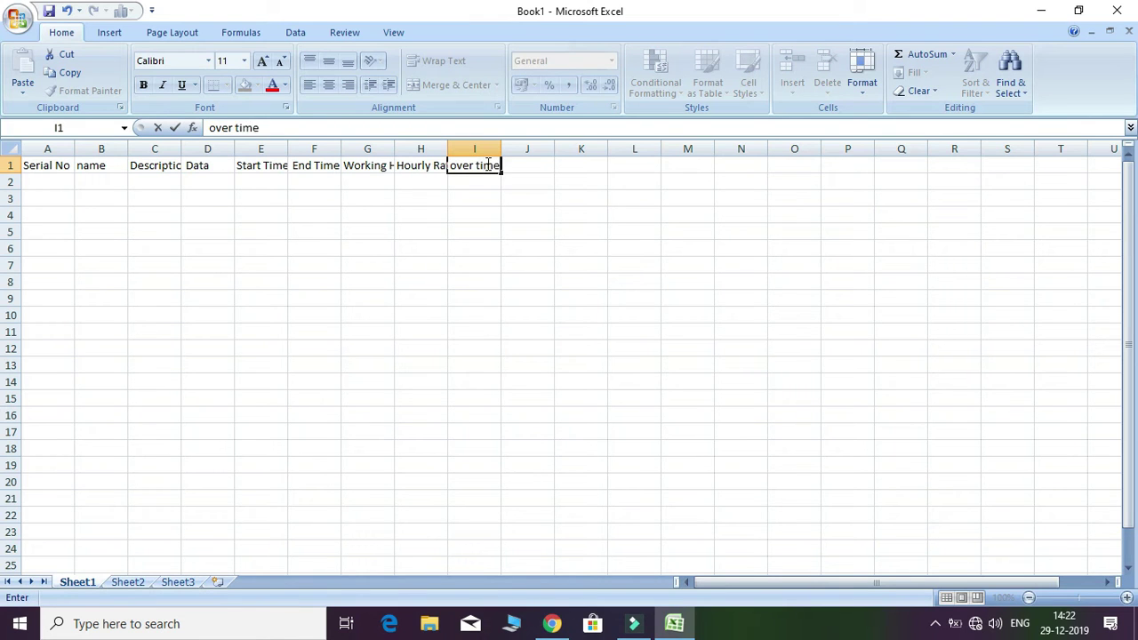
pyautogui.press('Tab')
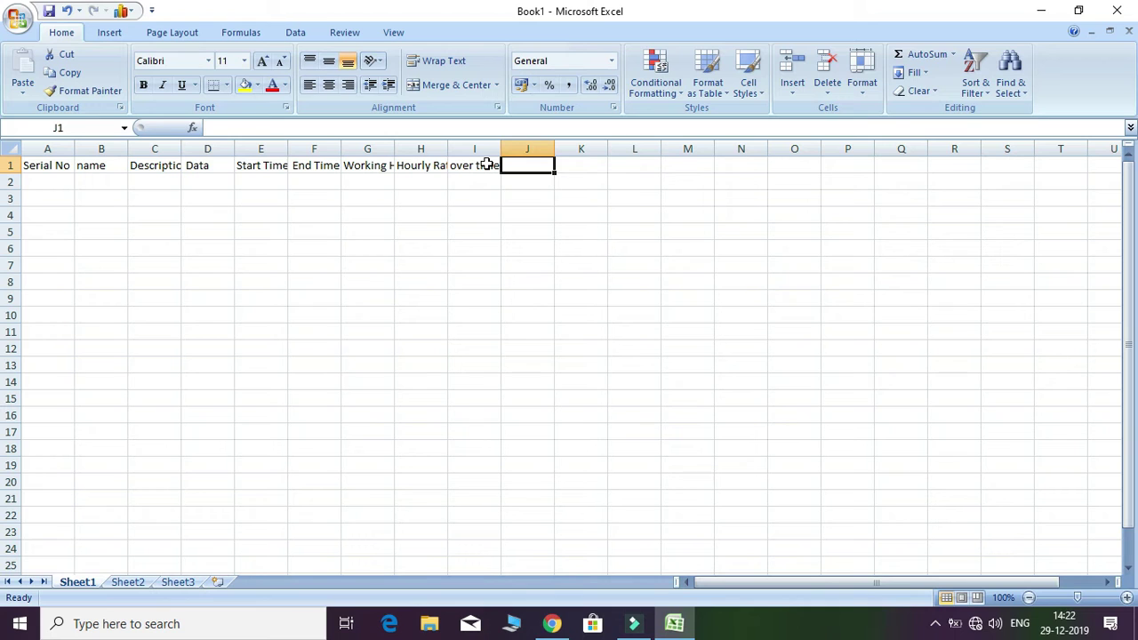
pyautogui.write('overtime')
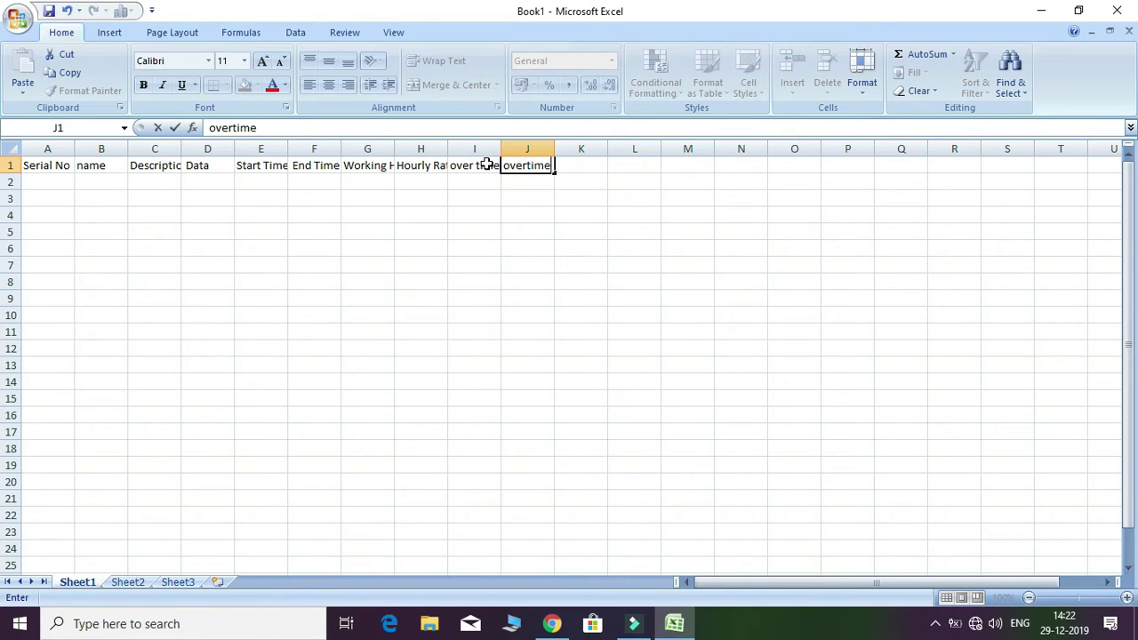
pyautogui.press('Left')
pyautogui.press('Left')
pyautogui.press('Right')
pyautogui.press('Right')
pyautogui.press('Down')
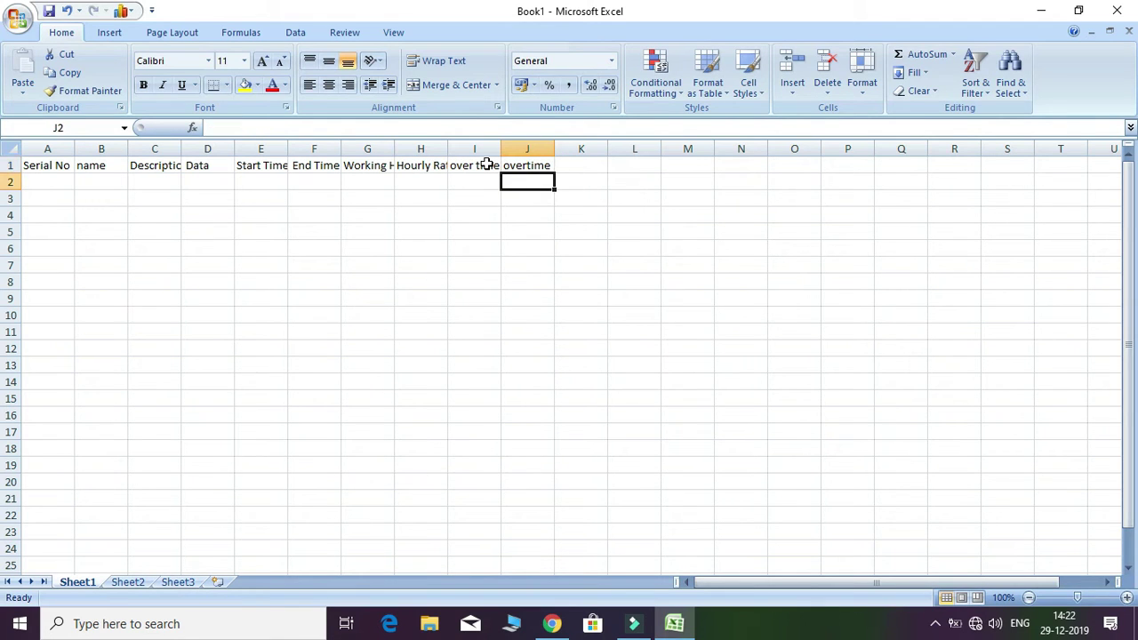
pyautogui.press('Up')
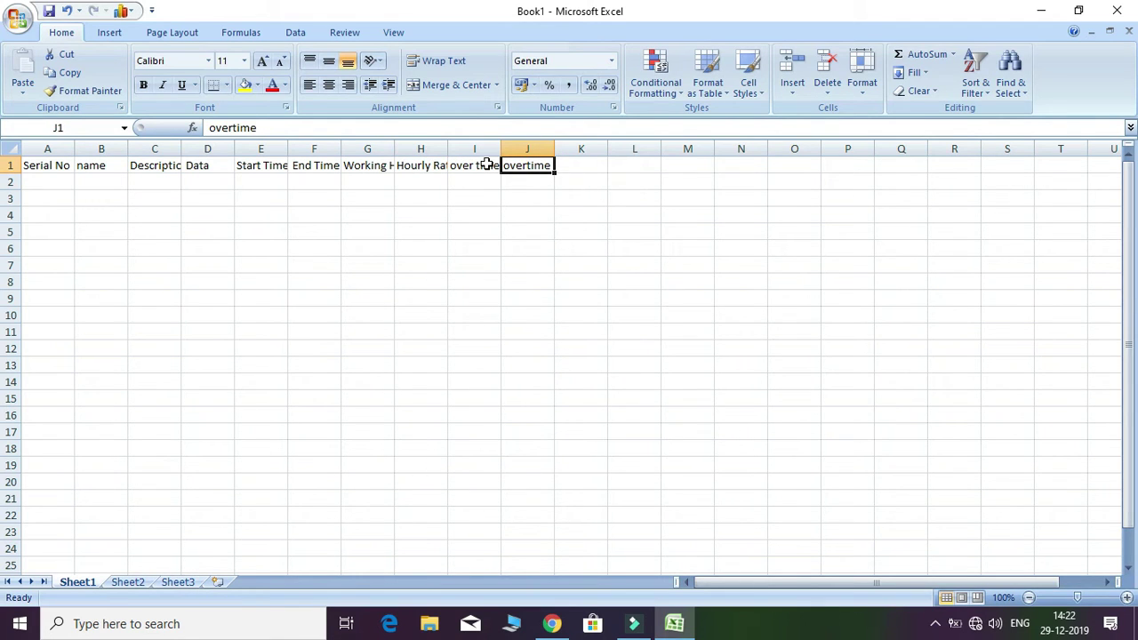
# Edit the J1 heading so it reads over time Date.
pyautogui.doubleClick(544, 166)
pyautogui.press('Escape')
pyautogui.doubleClick(546, 166)
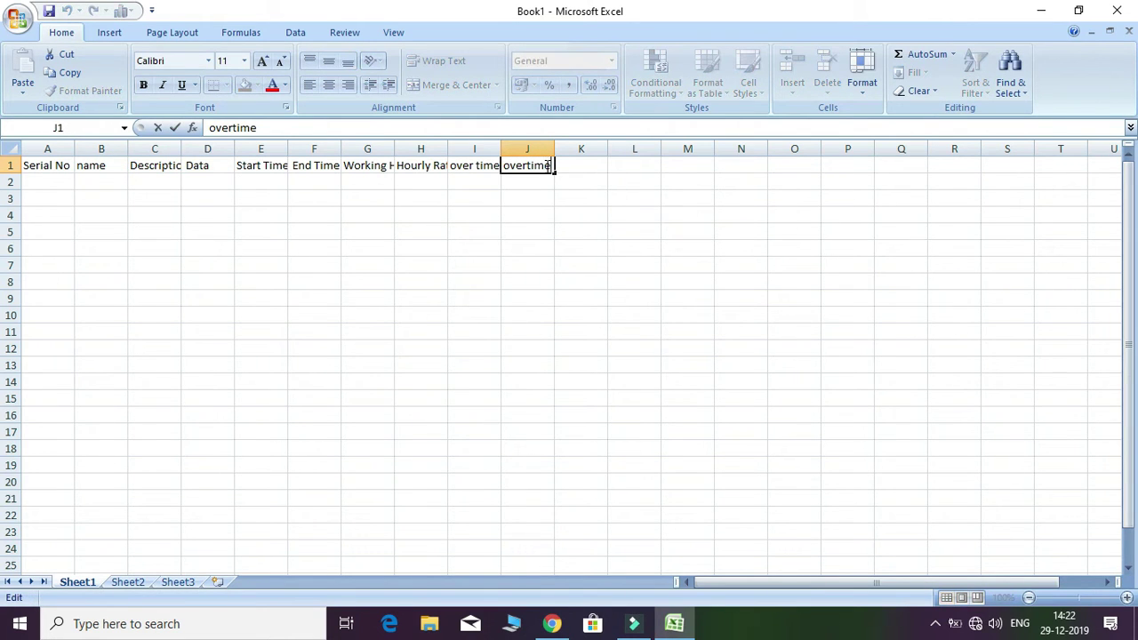
pyautogui.press('Left')
pyautogui.write('time')
pyautogui.write(' Date')
# Widen columns A, B, D, H and J so their headings show in full.
pyautogui.click(654, 177)
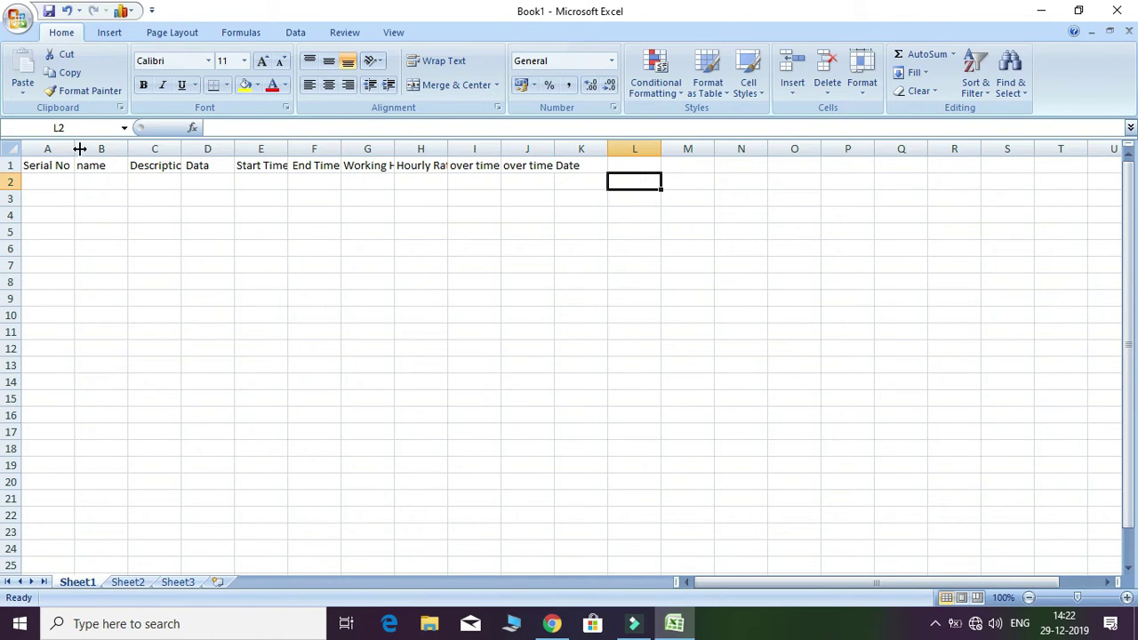
pyautogui.moveTo(75, 149); pyautogui.dragTo(84, 149)
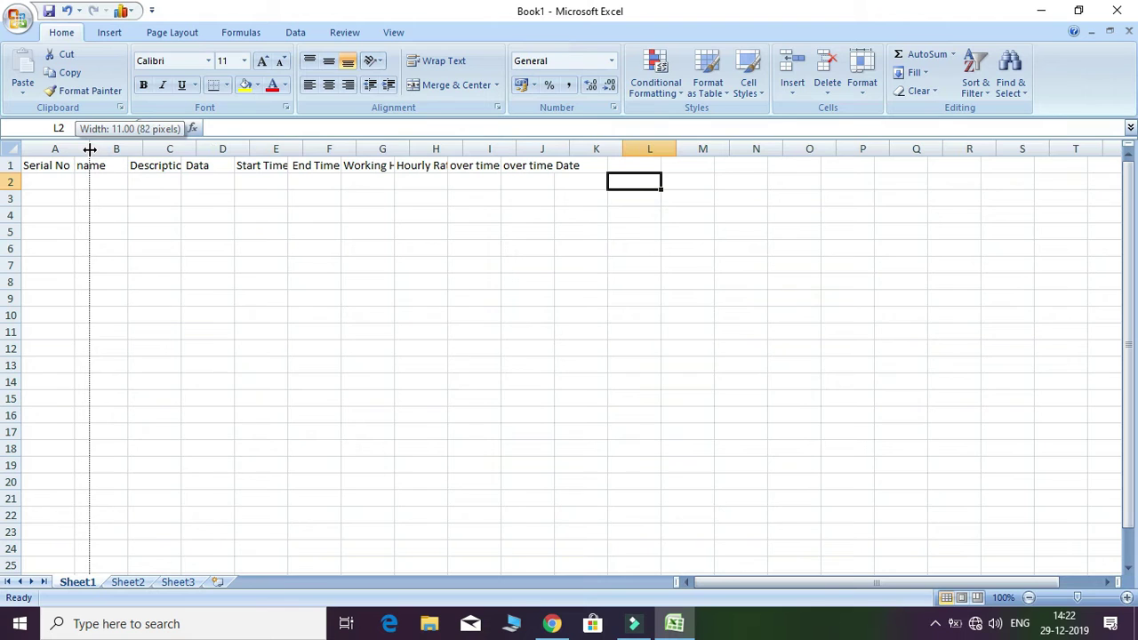
pyautogui.moveTo(137, 145); pyautogui.dragTo(304, 151)
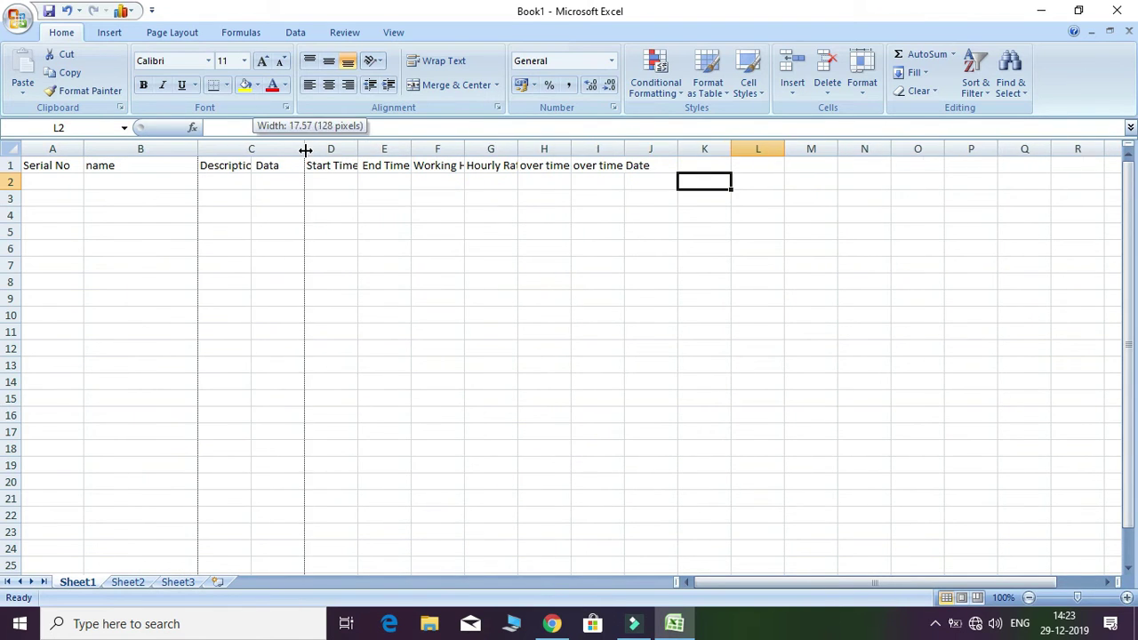
pyautogui.moveTo(357, 147); pyautogui.dragTo(682, 147)
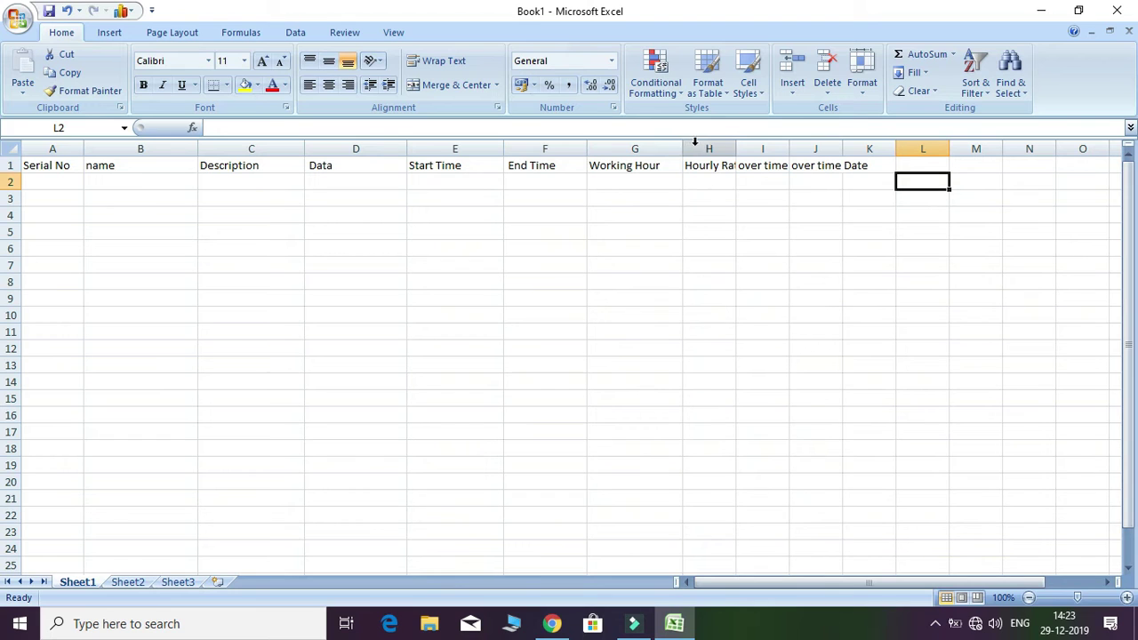
pyautogui.moveTo(738, 146); pyautogui.dragTo(842, 142)
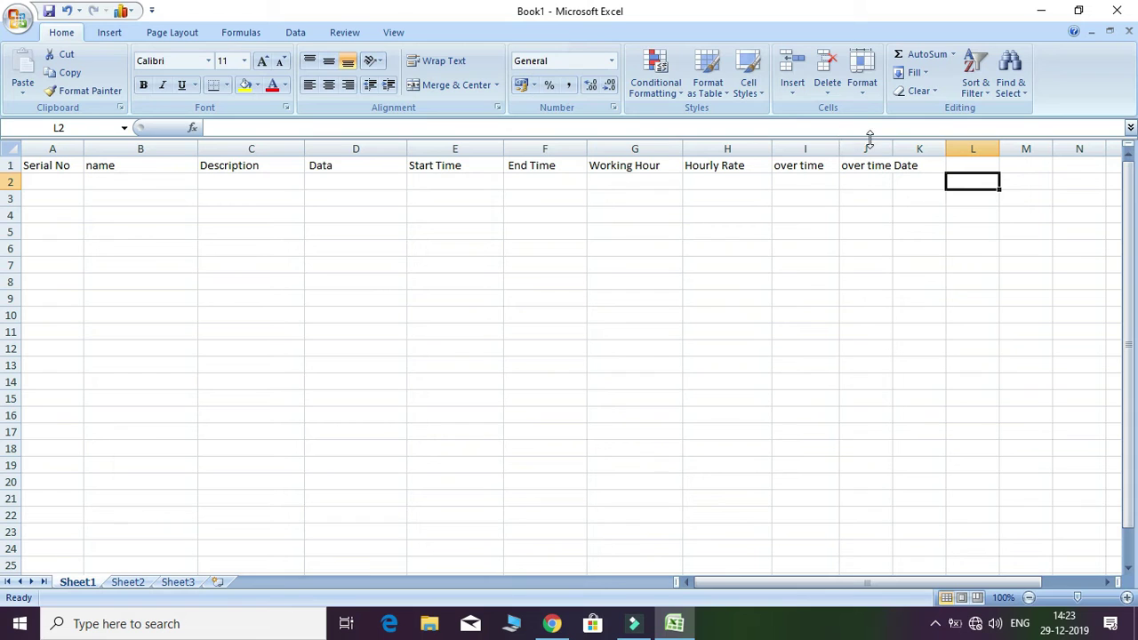
pyautogui.moveTo(892, 147); pyautogui.dragTo(935, 144)
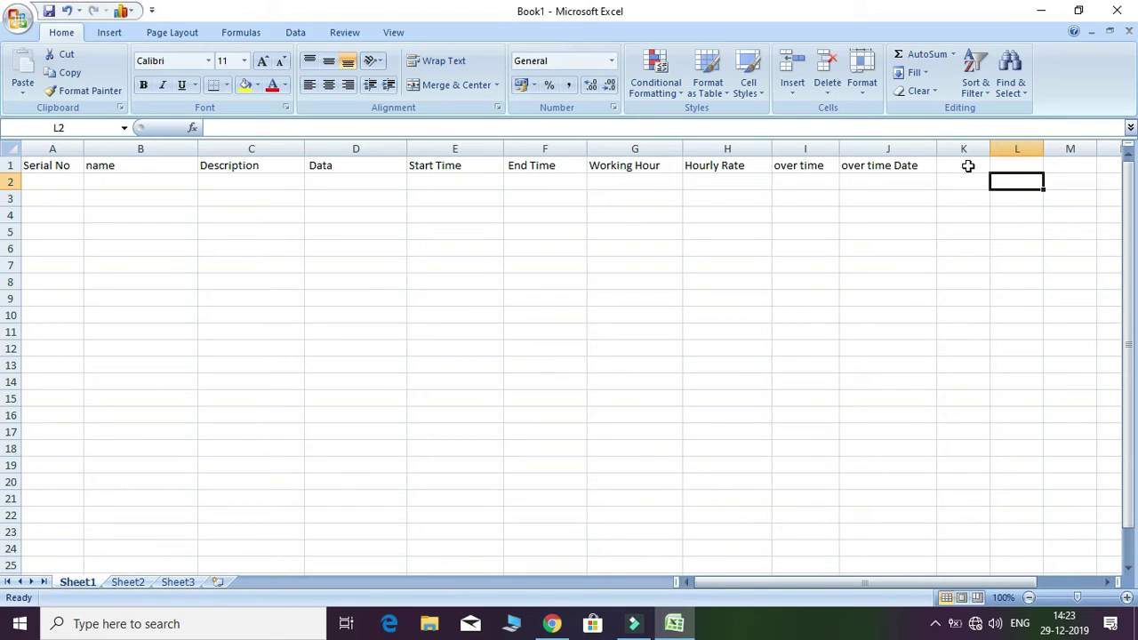
# Type Total Amount into K1 and widen column K to fit it.
pyautogui.click(957, 164)
pyautogui.write('Total')
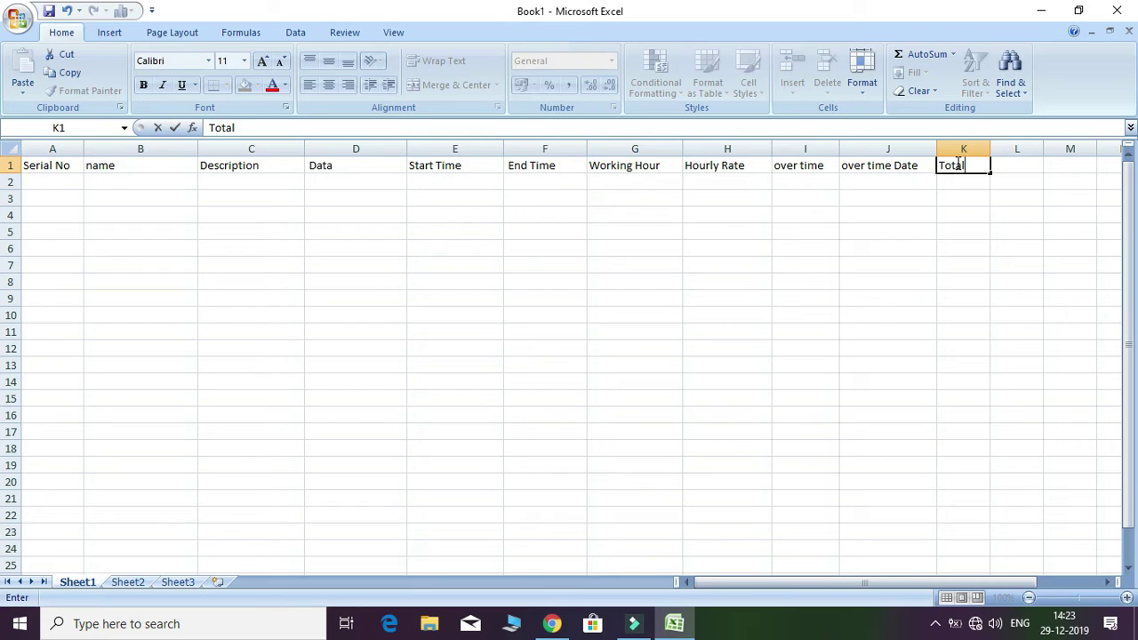
pyautogui.write('Amount')
pyautogui.press('Tab')
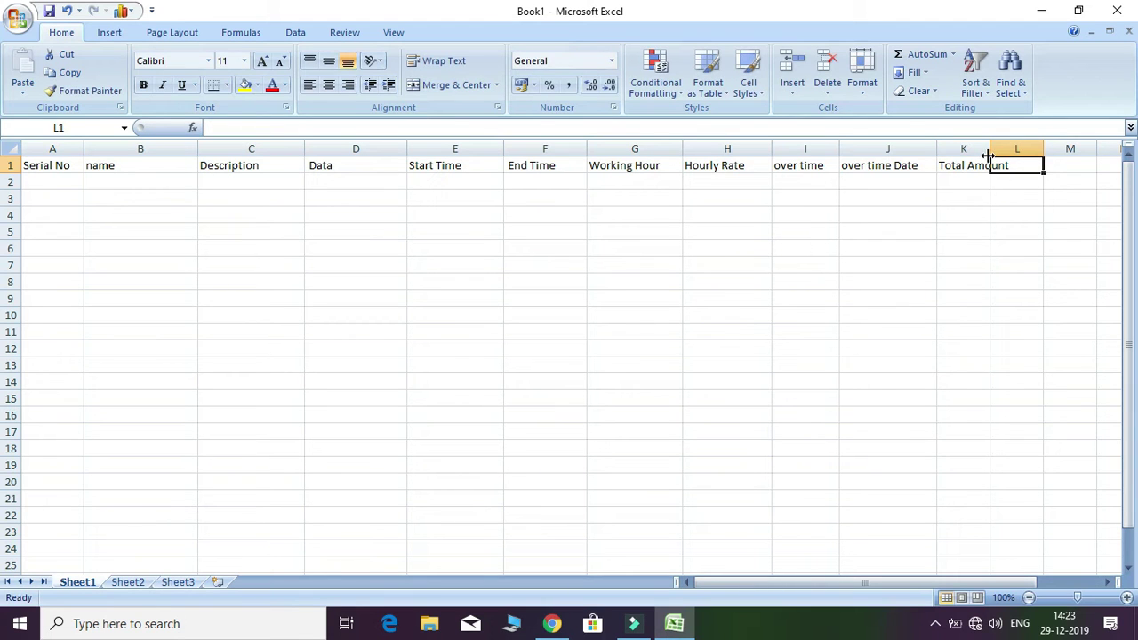
pyautogui.moveTo(988, 150); pyautogui.dragTo(1021, 155)
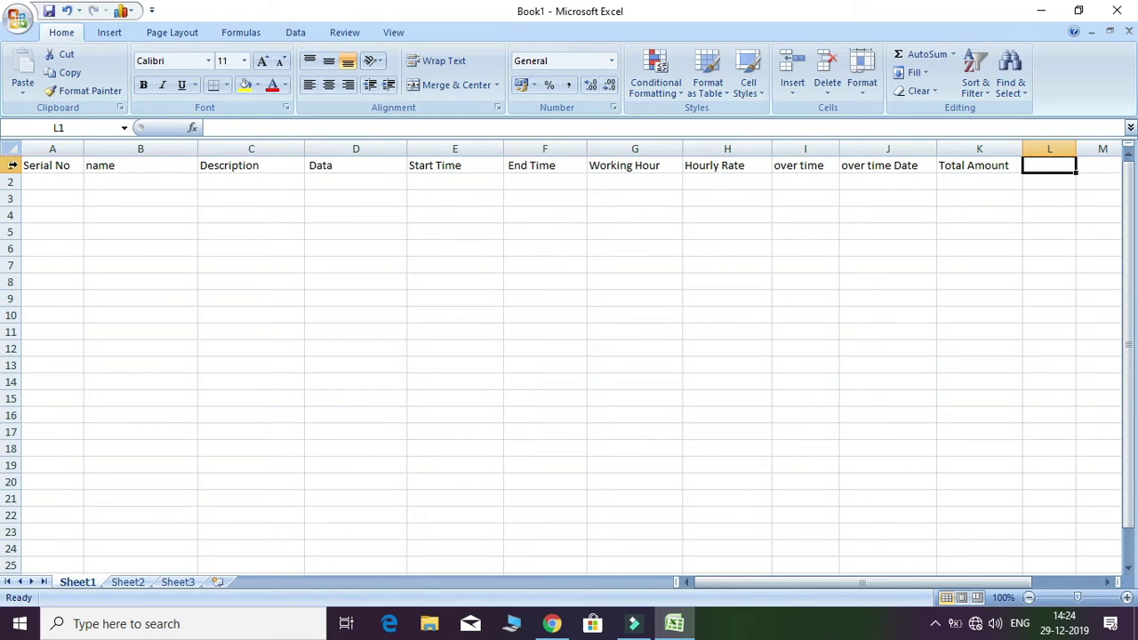
# Format row 1 as bold, font size 14, with a bottom border.
pyautogui.click(13, 165)
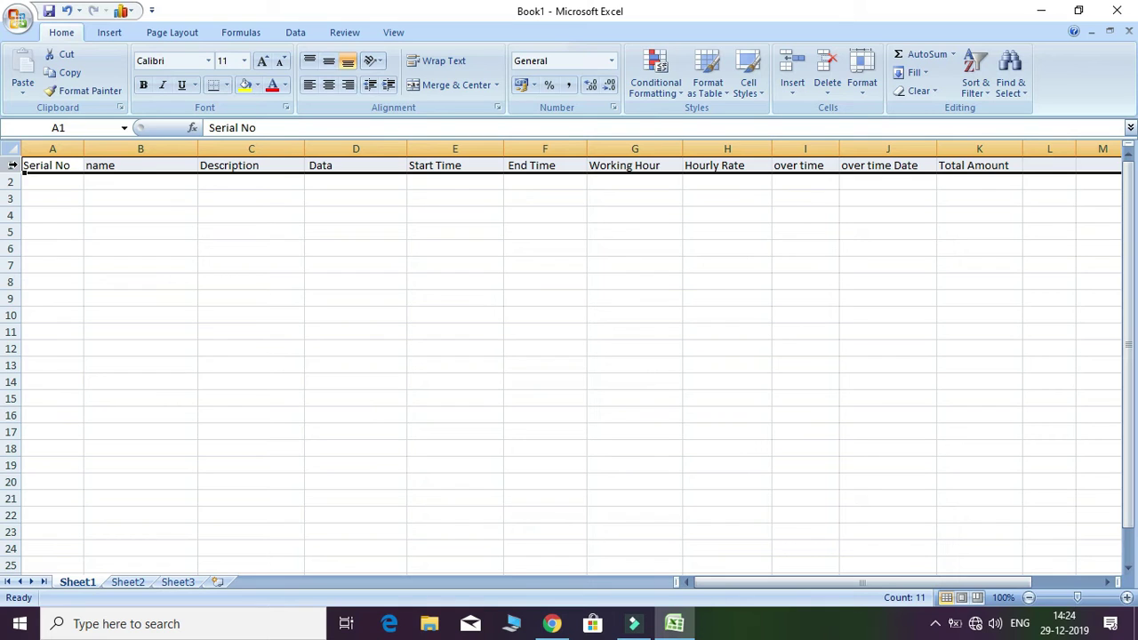
pyautogui.click(144, 86)
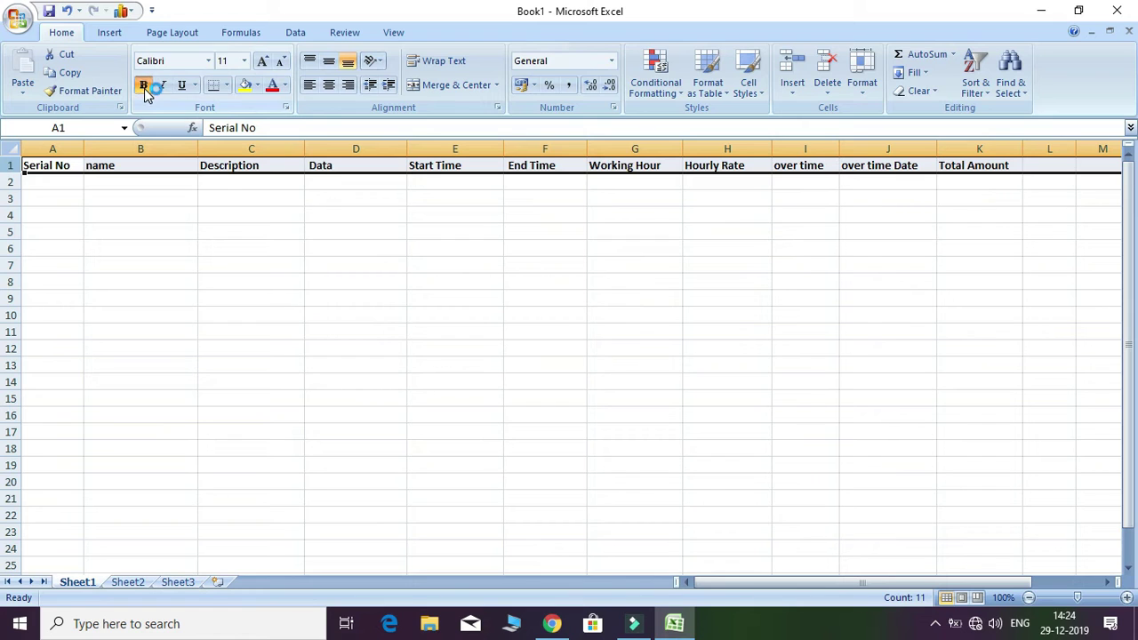
pyautogui.click(223, 89)
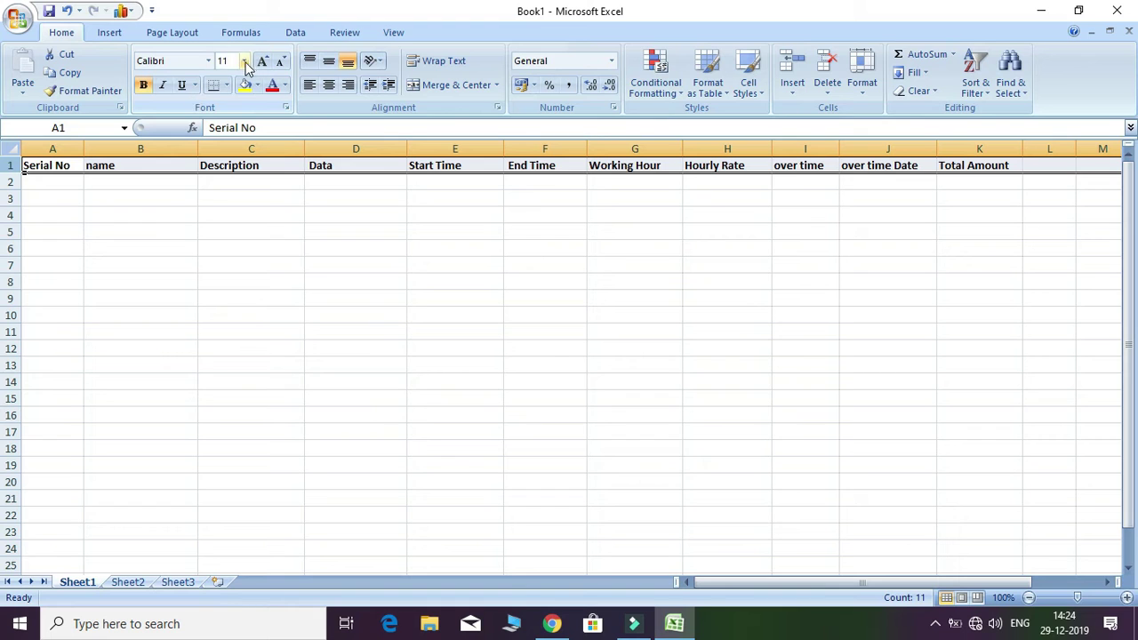
pyautogui.click(244, 61)
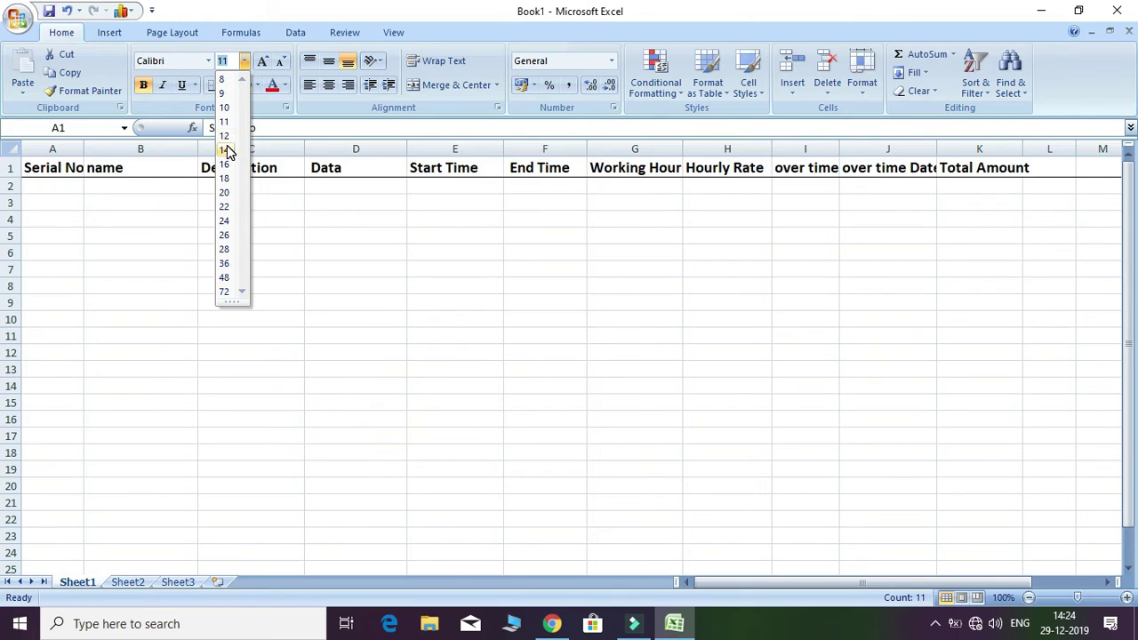
pyautogui.click(225, 149)
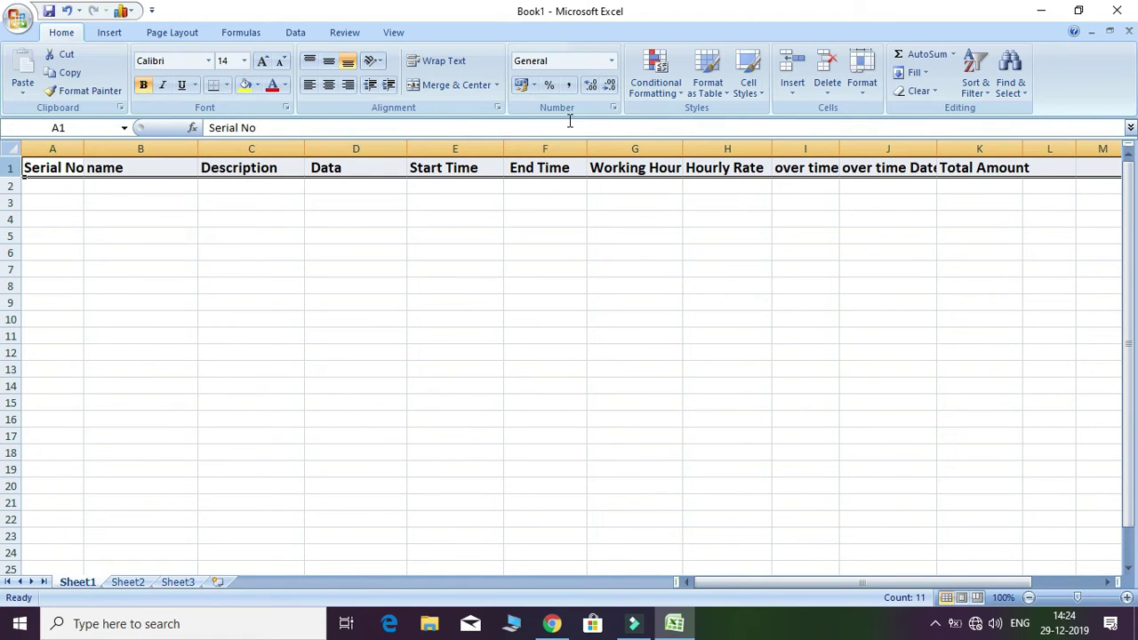
# Widen columns G, H, I and J to fit the enlarged bold headings.
pyautogui.click(724, 218)
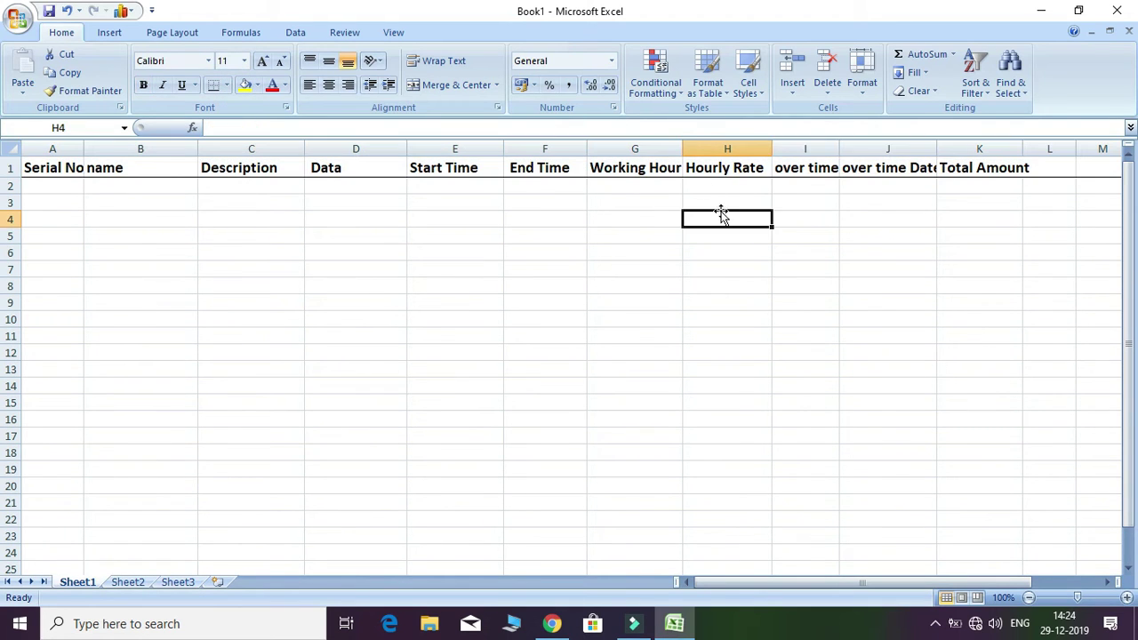
pyautogui.moveTo(684, 147); pyautogui.dragTo(716, 147)
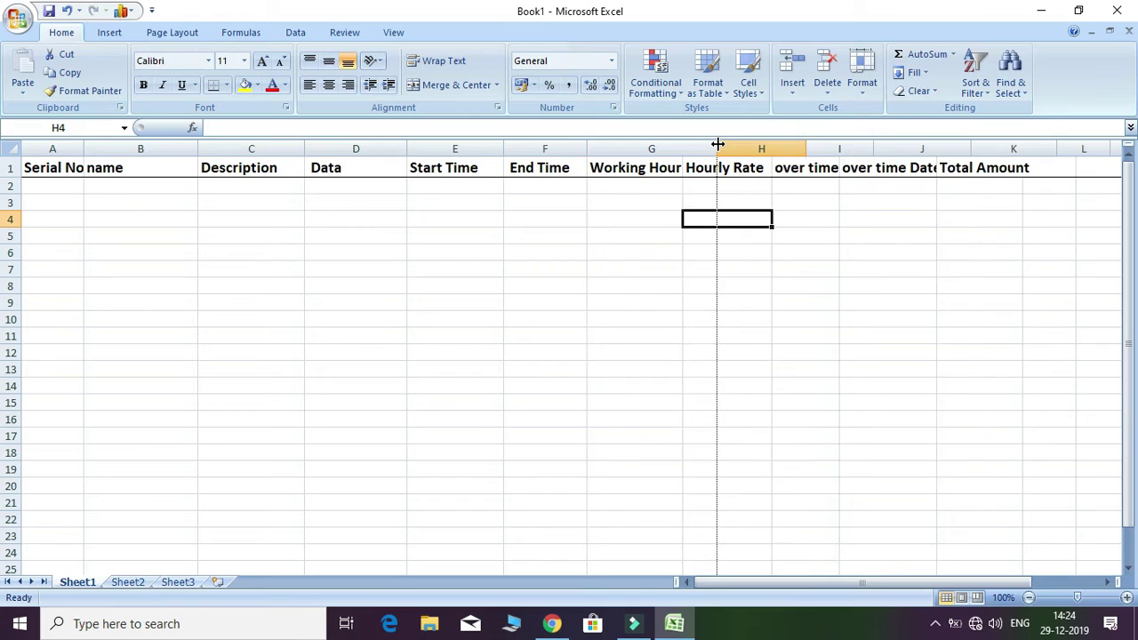
pyautogui.moveTo(807, 144); pyautogui.dragTo(823, 144)
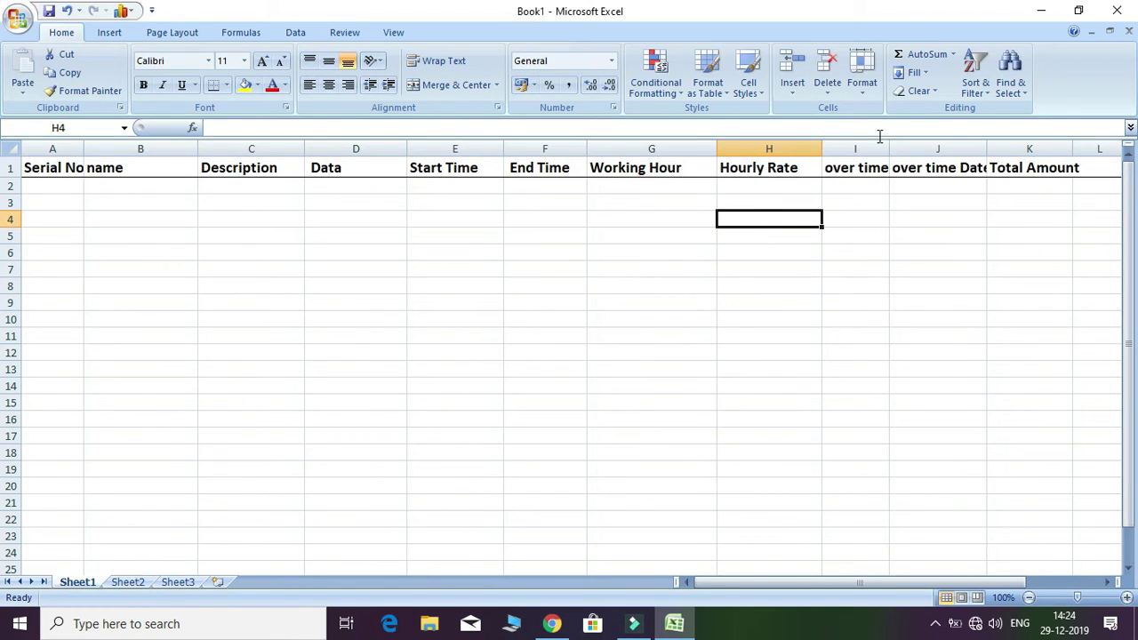
pyautogui.moveTo(888, 144); pyautogui.dragTo(902, 144)
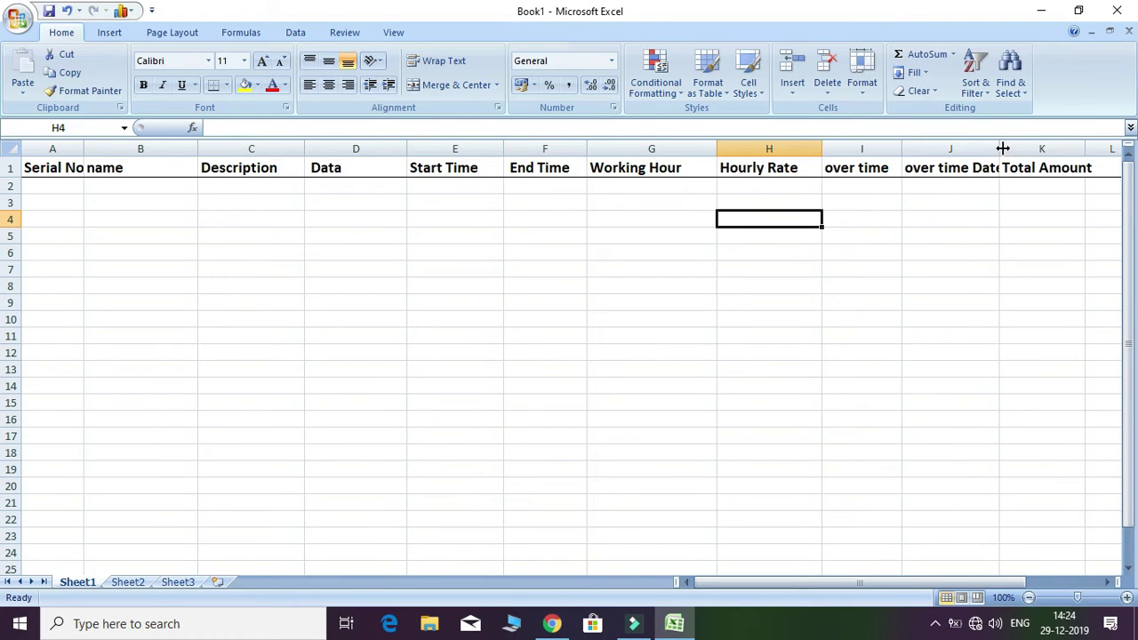
pyautogui.moveTo(1001, 144); pyautogui.dragTo(1021, 144)
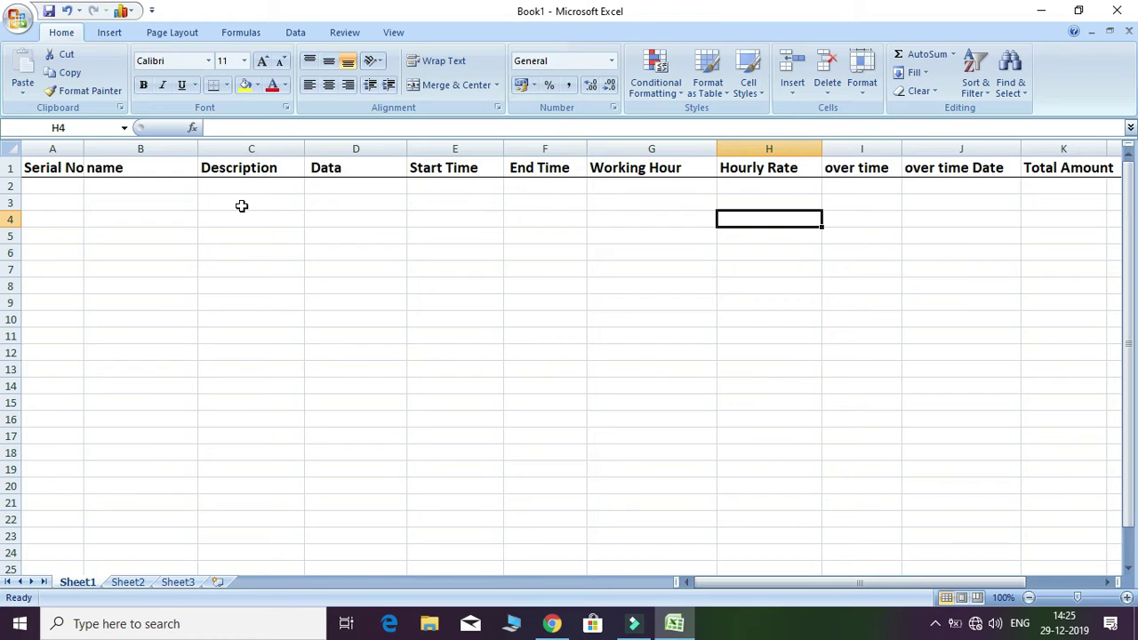
pyautogui.click(758, 190)
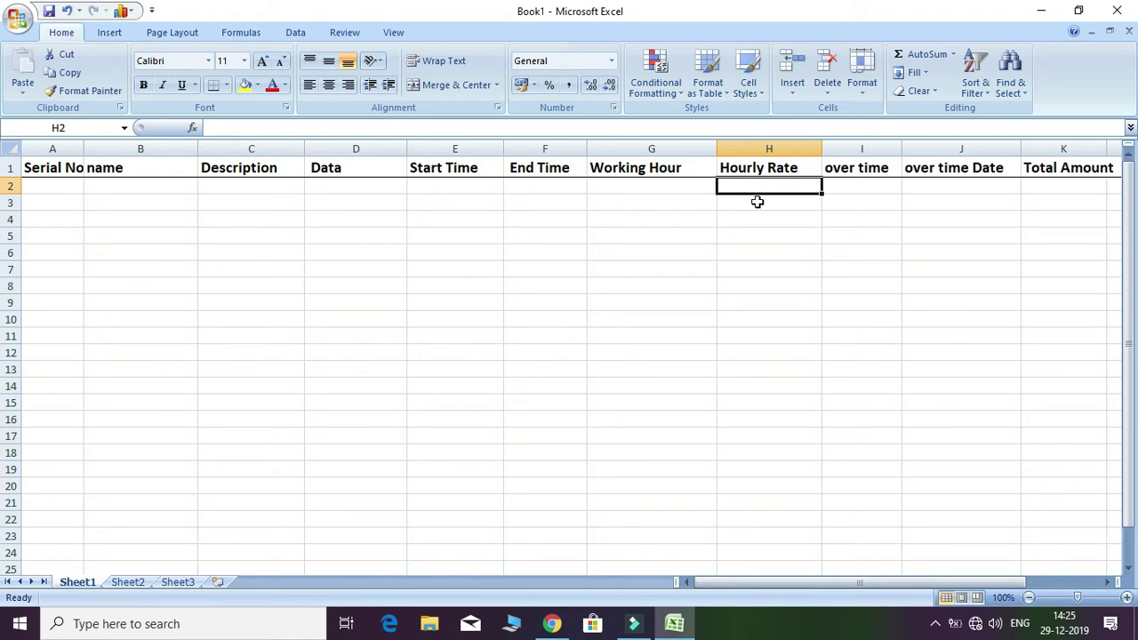
# Enter 80 in H2 as the first hourly rate.
pyautogui.write('80')
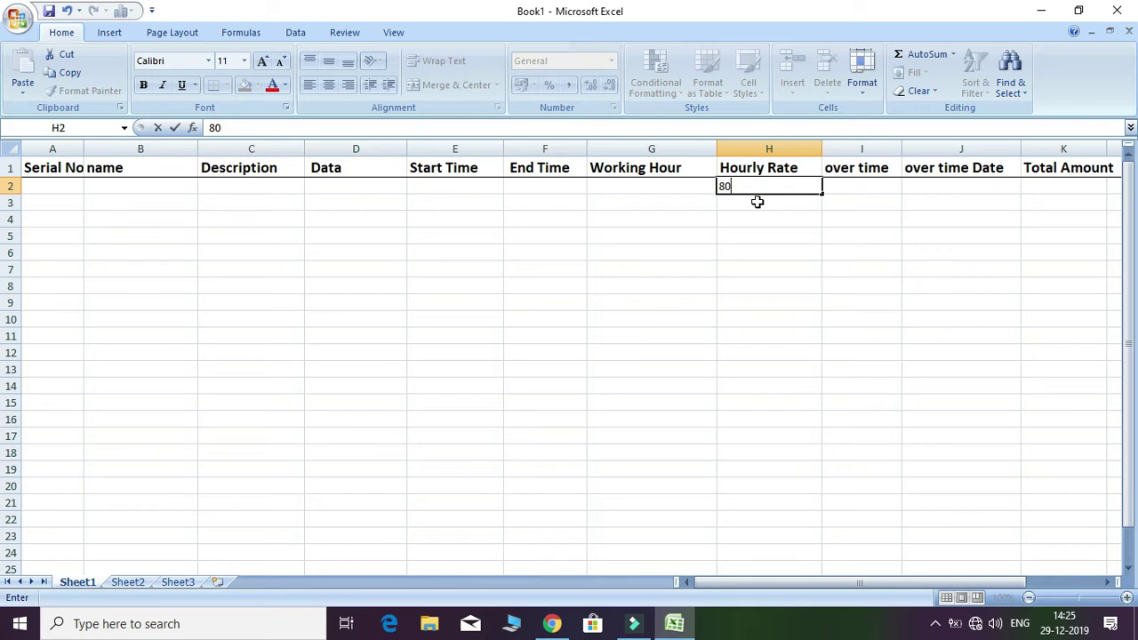
pyautogui.press('Tab')
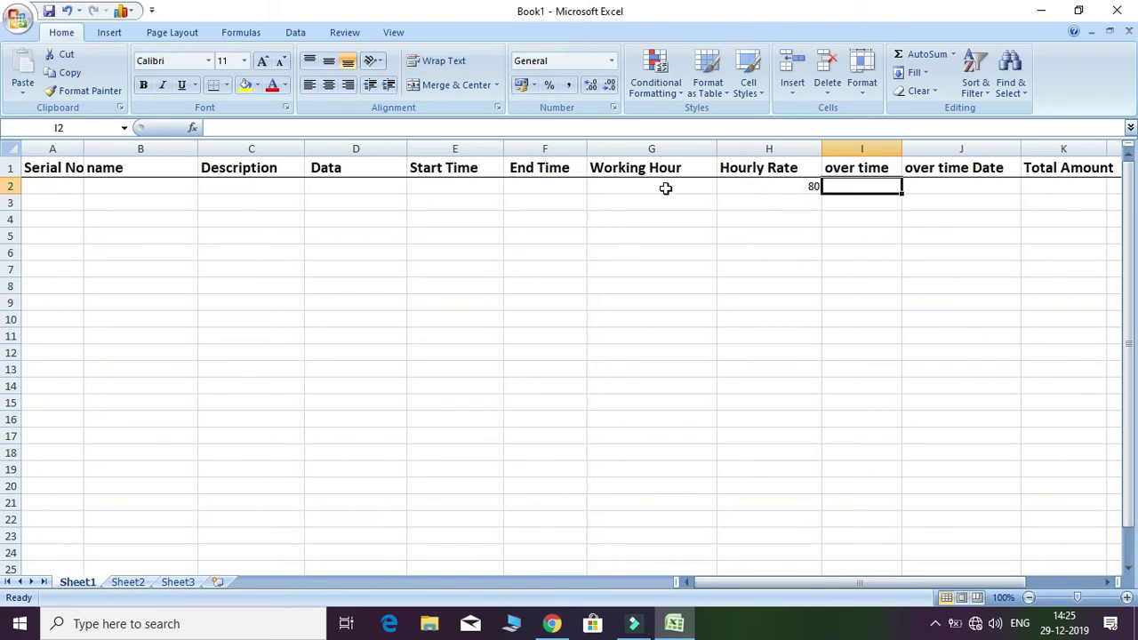
pyautogui.click(665, 188)
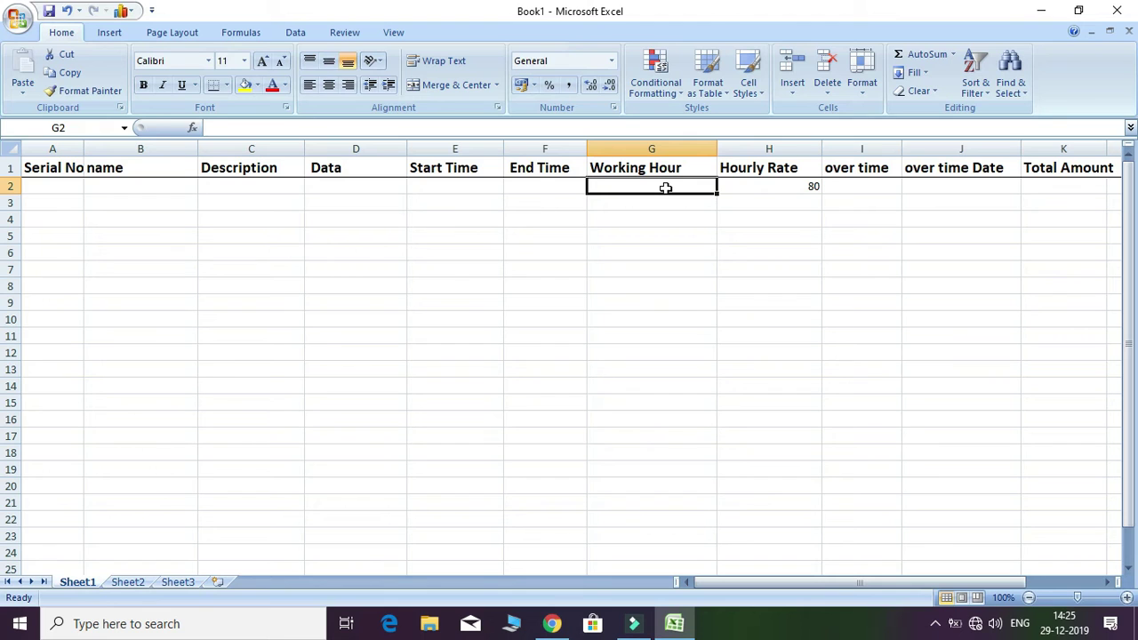
# Start G2's formula as =if((F2-E2)*24>8,8, to cap working hours at 8.
pyautogui.write('=')
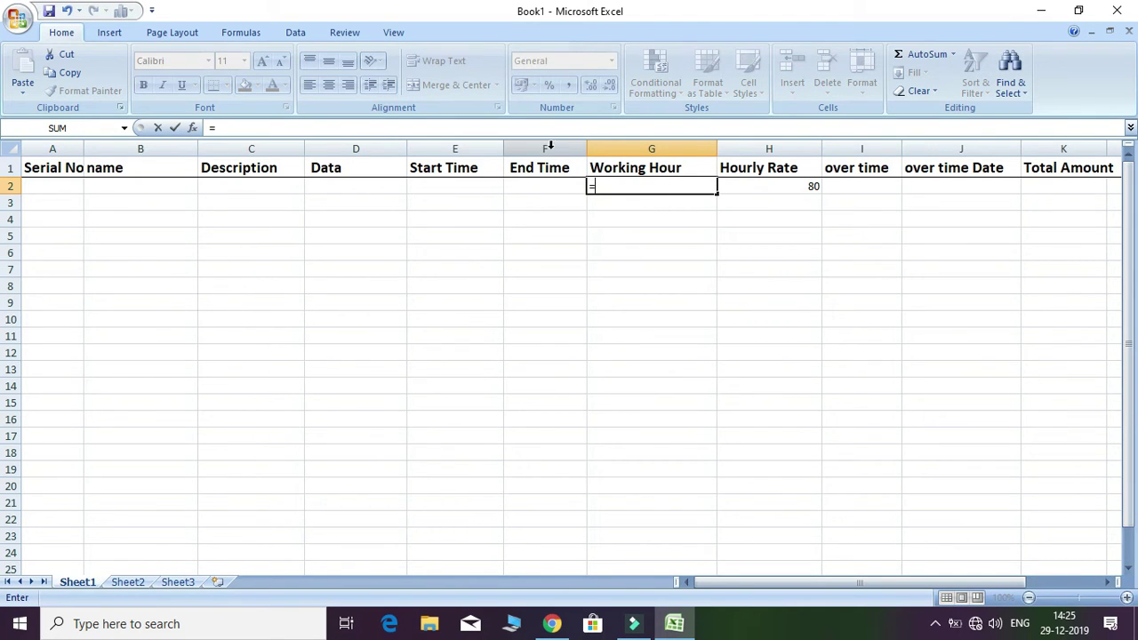
pyautogui.click(325, 121)
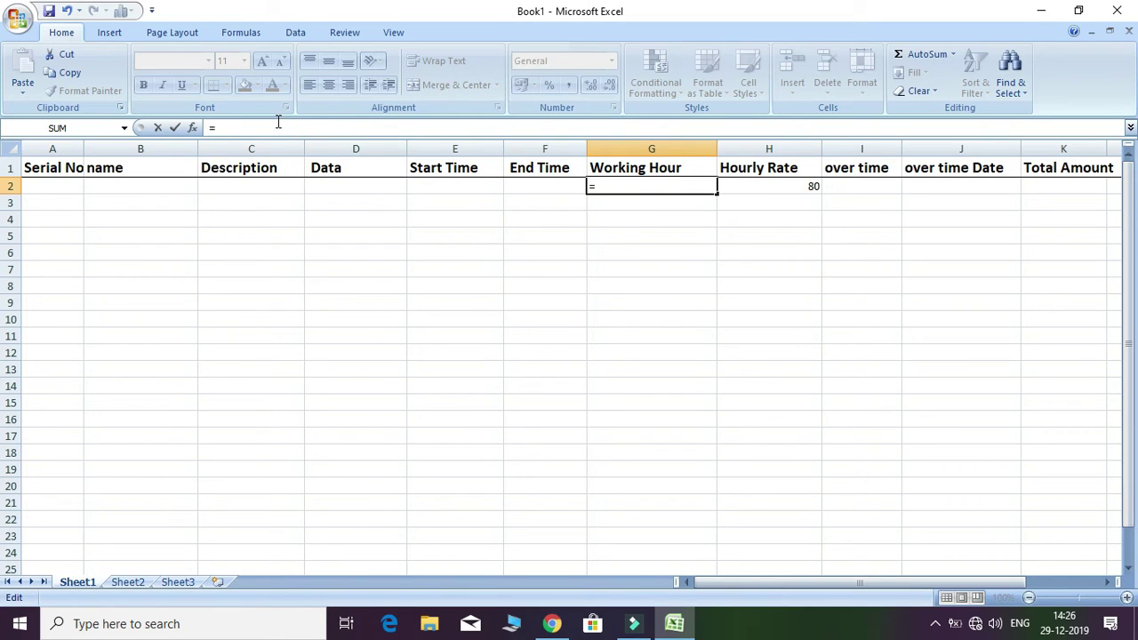
pyautogui.write('if')
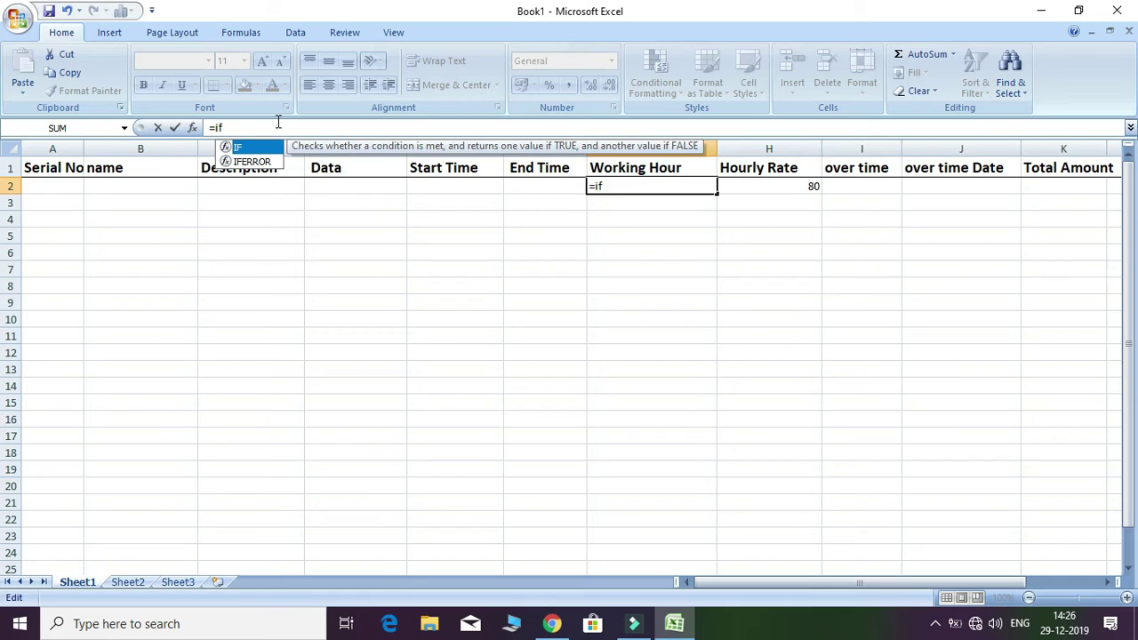
pyautogui.write('((')
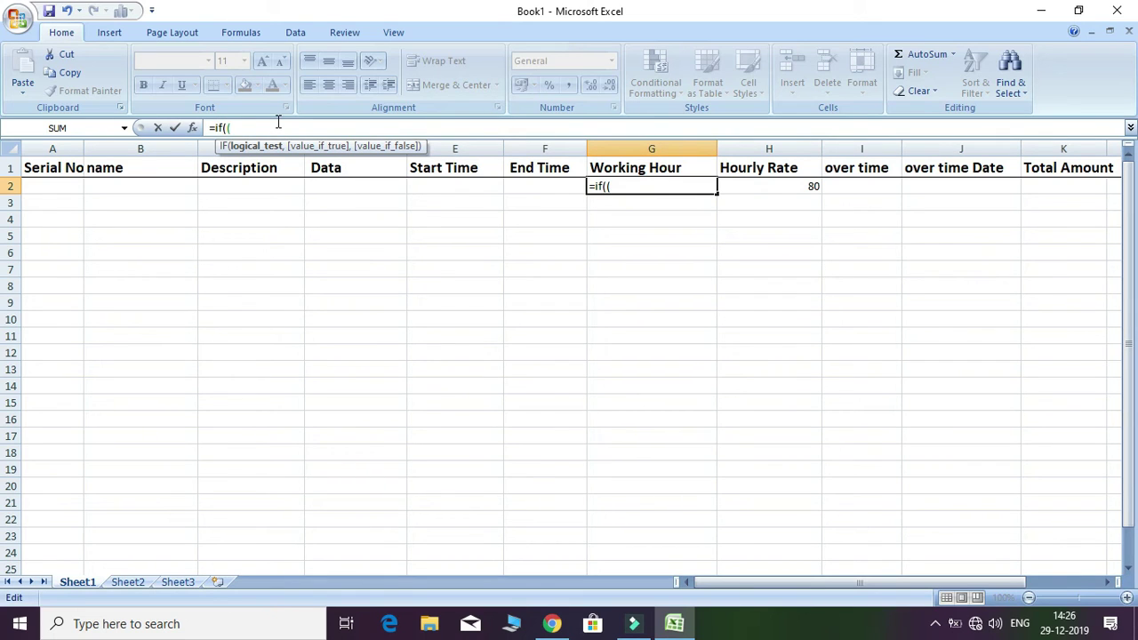
pyautogui.write('E')
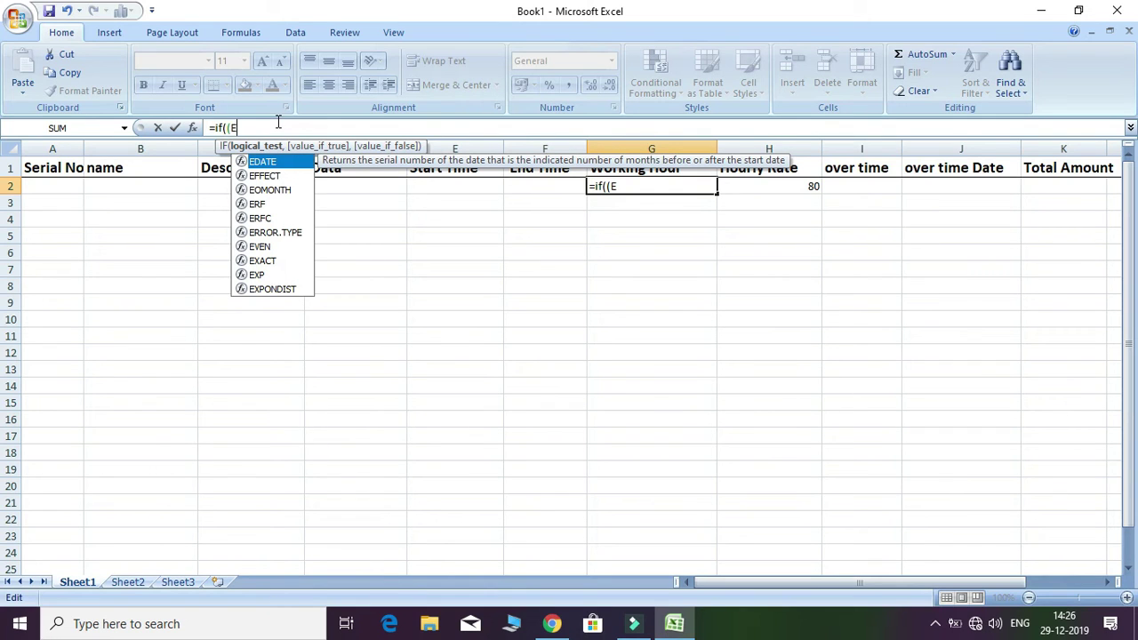
pyautogui.press('BackSpace')
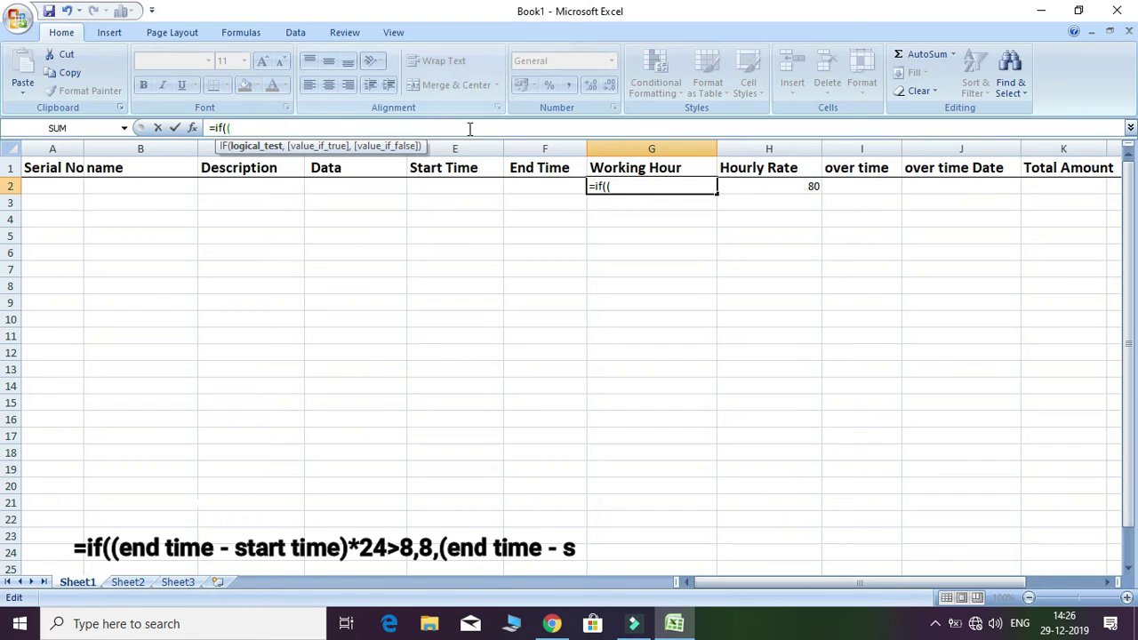
pyautogui.click(546, 190)
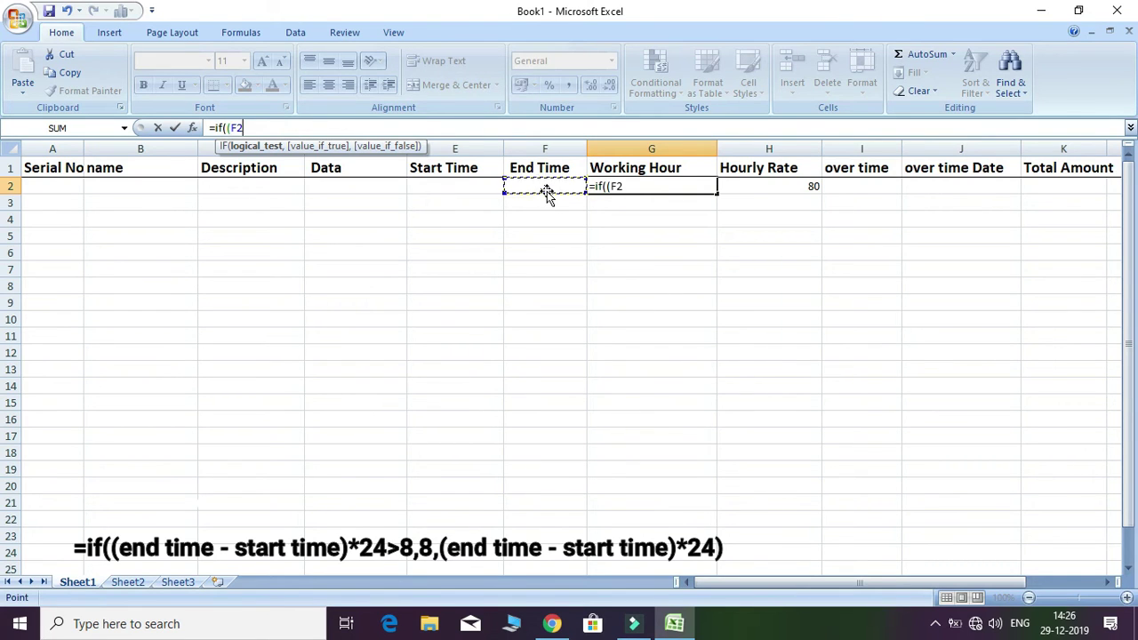
pyautogui.click(471, 186)
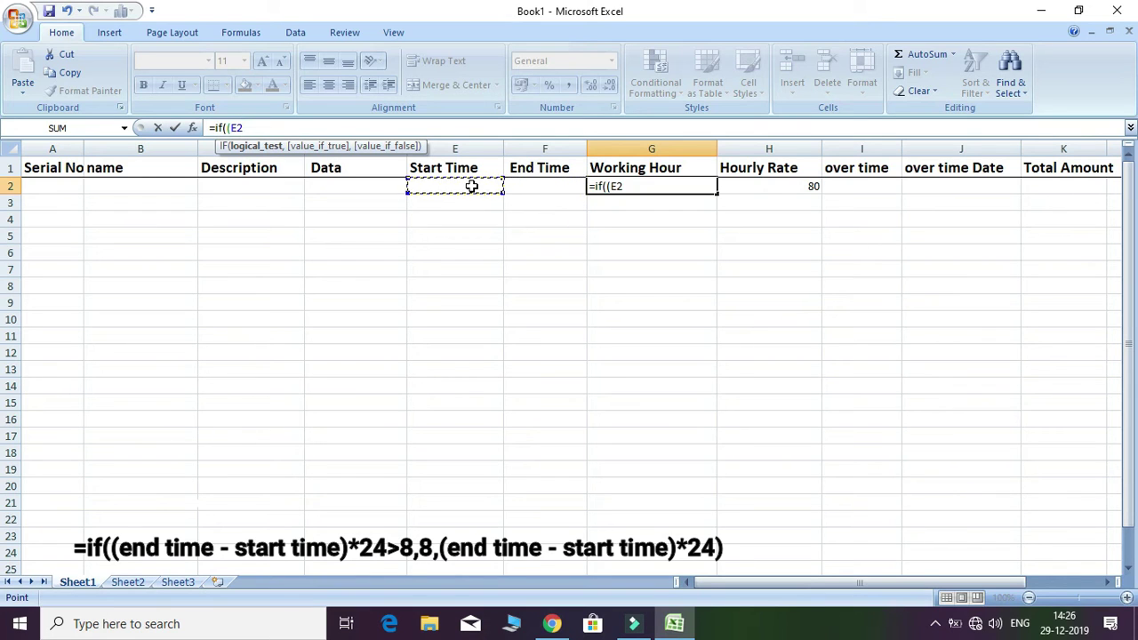
pyautogui.click(559, 186)
pyautogui.write('-')
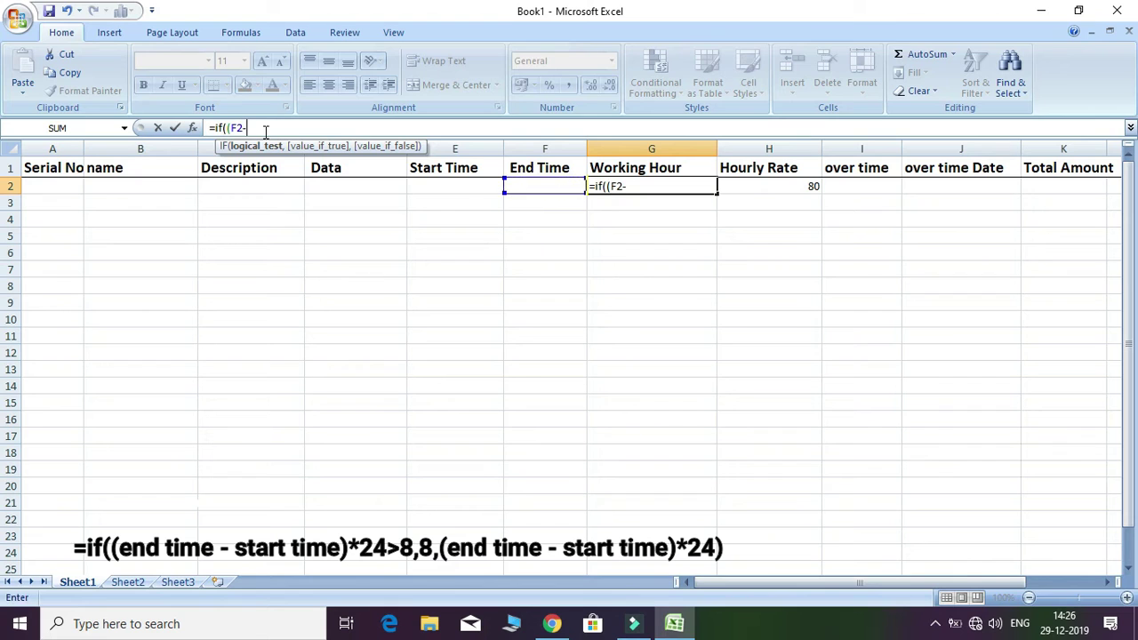
pyautogui.click(456, 186)
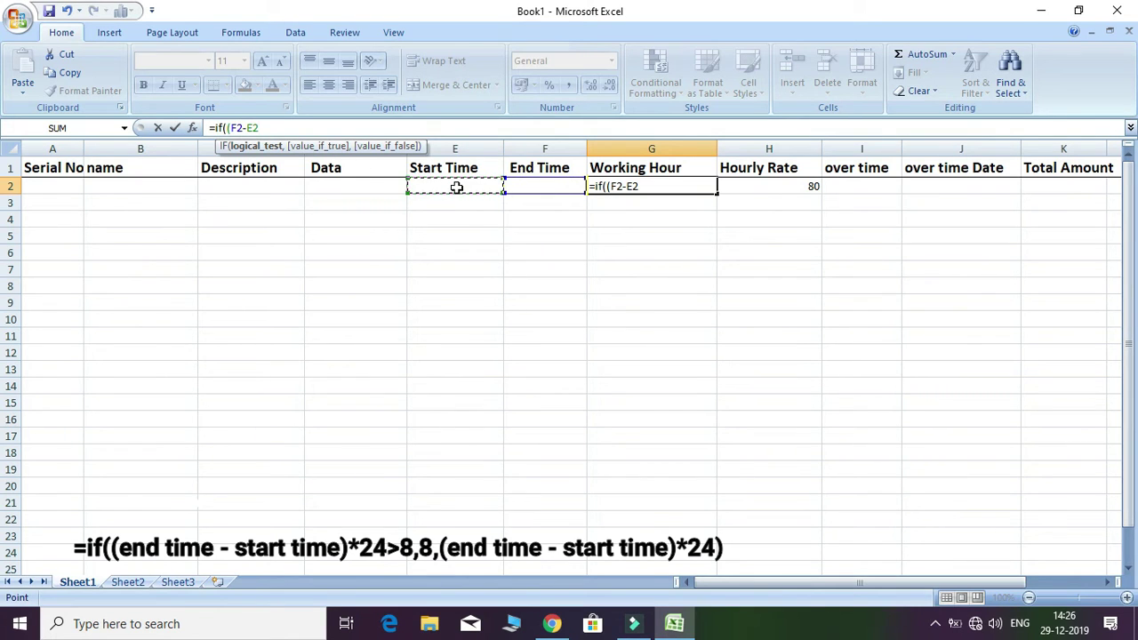
pyautogui.write(')')
pyautogui.write('*')
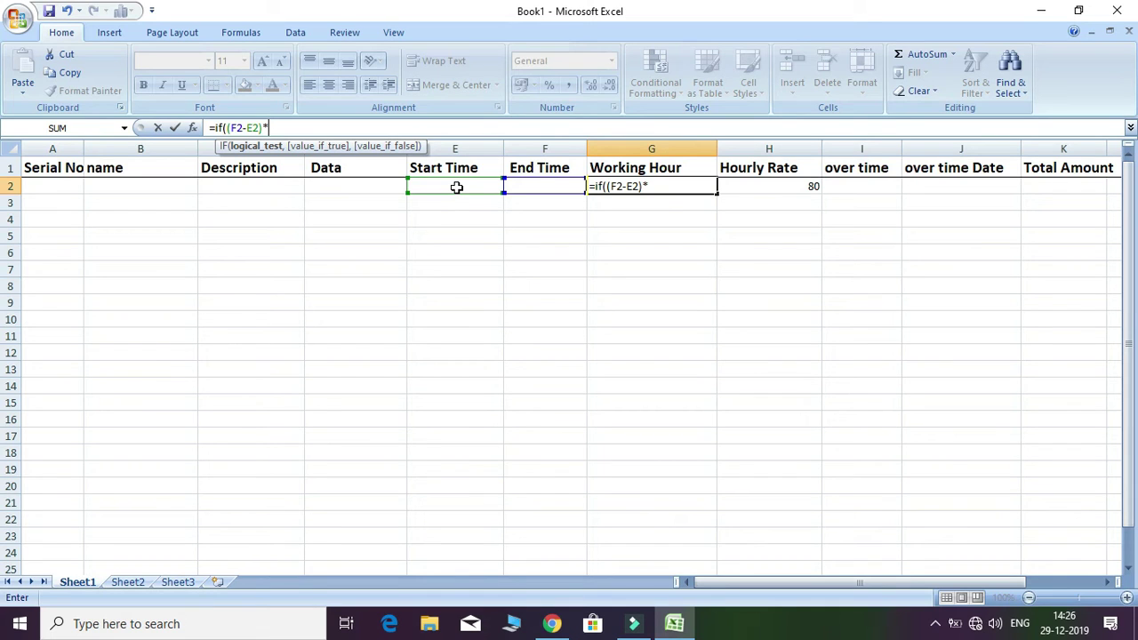
pyautogui.write('24')
pyautogui.write('>')
pyautogui.write('8')
pyautogui.write(',8,')
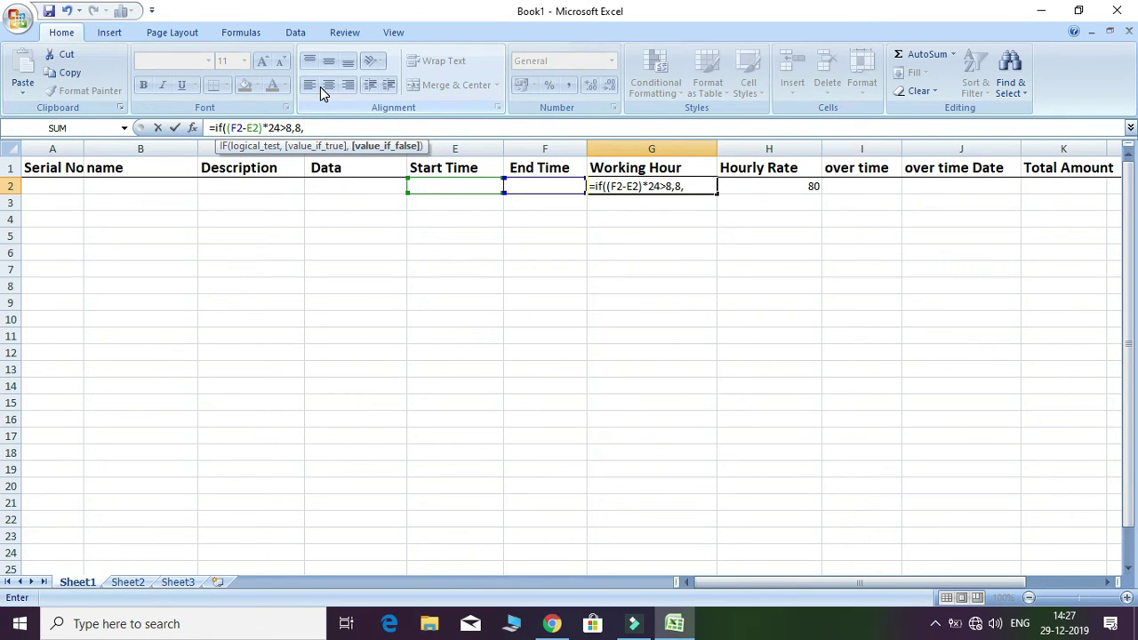
pyautogui.write('(')
# Complete G2 with (F2-E2)*24) as the otherwise value and enter it, showing 0.
pyautogui.click(569, 199)
pyautogui.write('-')
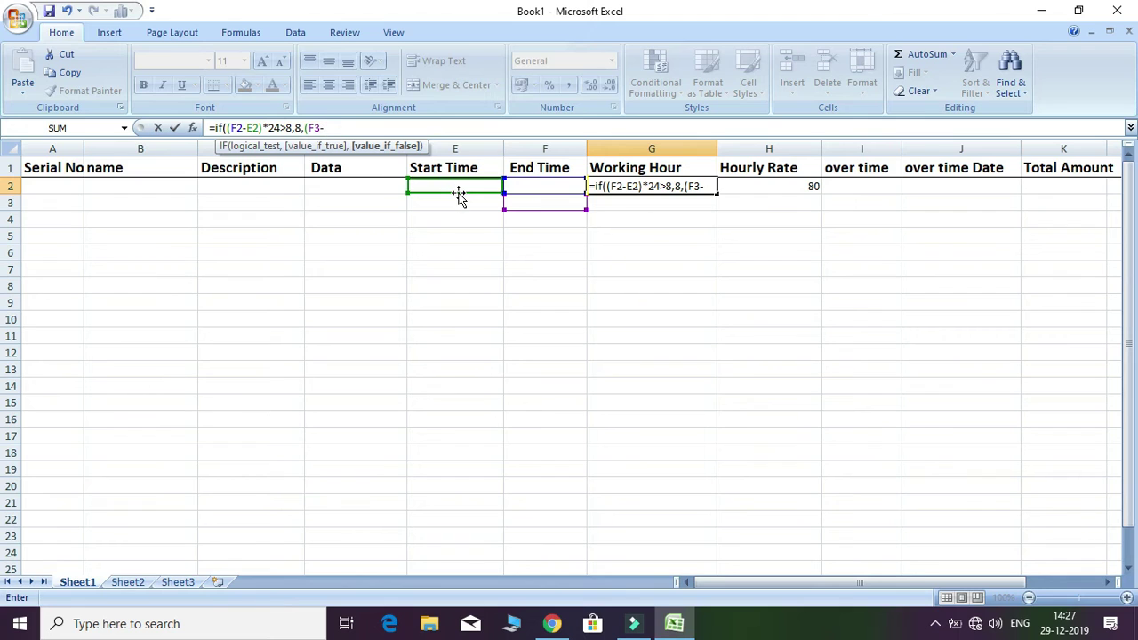
pyautogui.click(551, 188)
pyautogui.press('BackSpace')
pyautogui.press('BackSpace')
pyautogui.press('BackSpace')
pyautogui.press('BackSpace')
pyautogui.press('BackSpace')
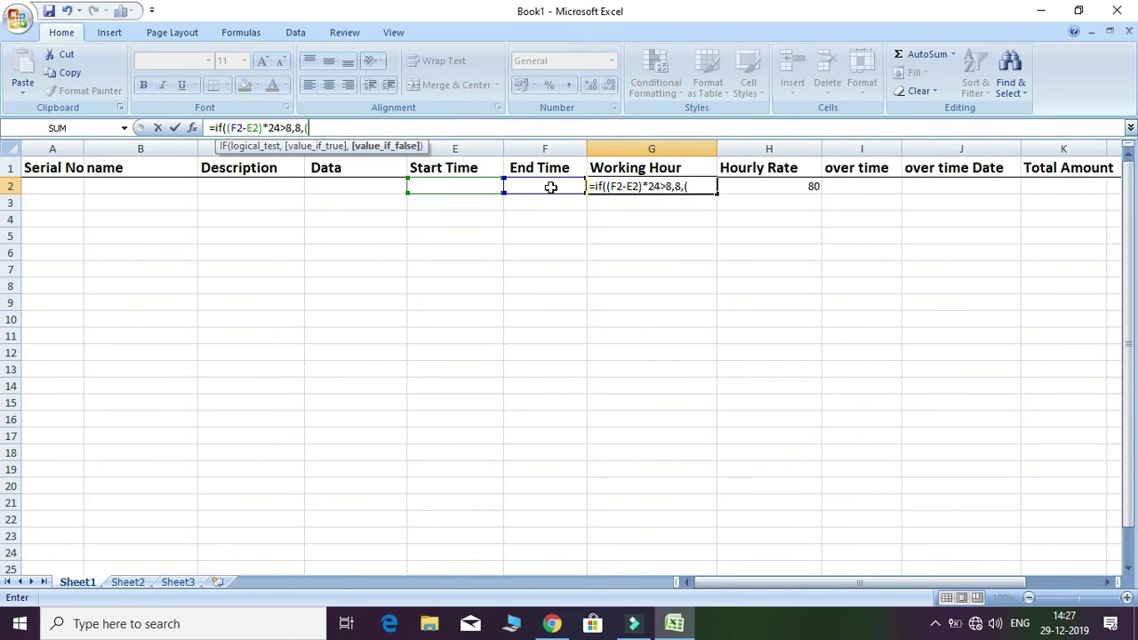
pyautogui.click(551, 188)
pyautogui.write('-')
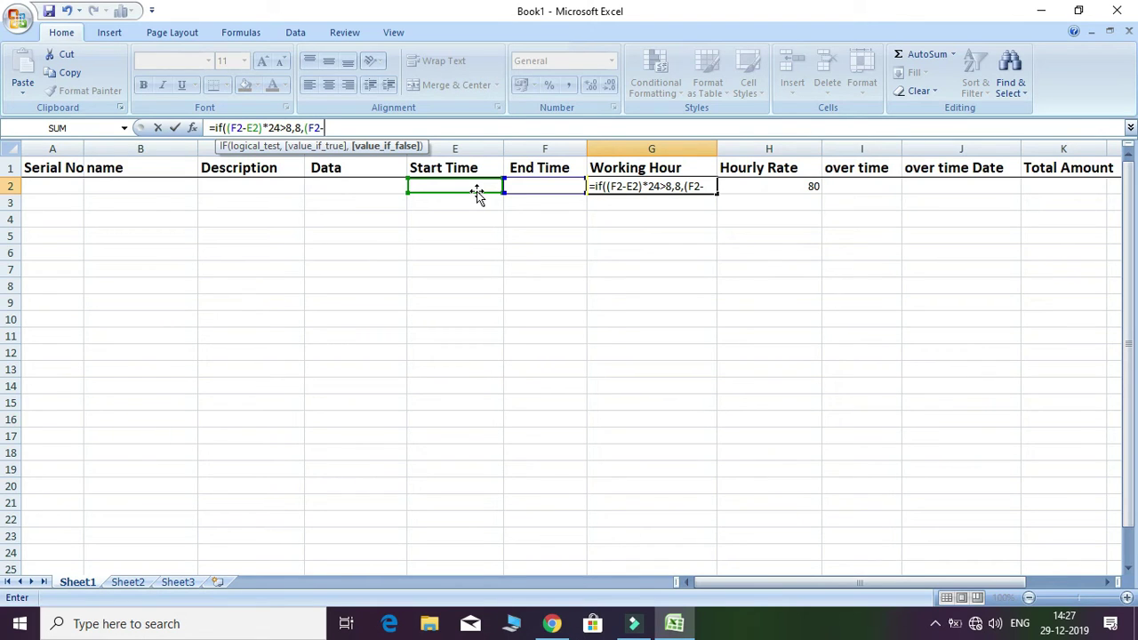
pyautogui.write('E2')
pyautogui.write(')')
pyautogui.write('*')
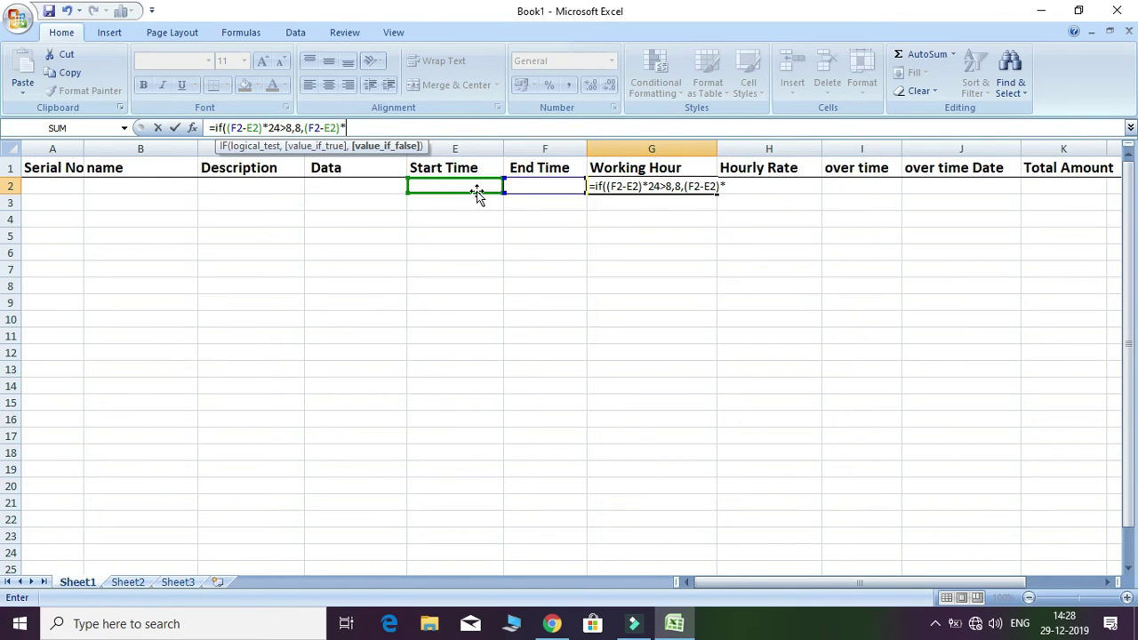
pyautogui.write('24')
pyautogui.write(')')
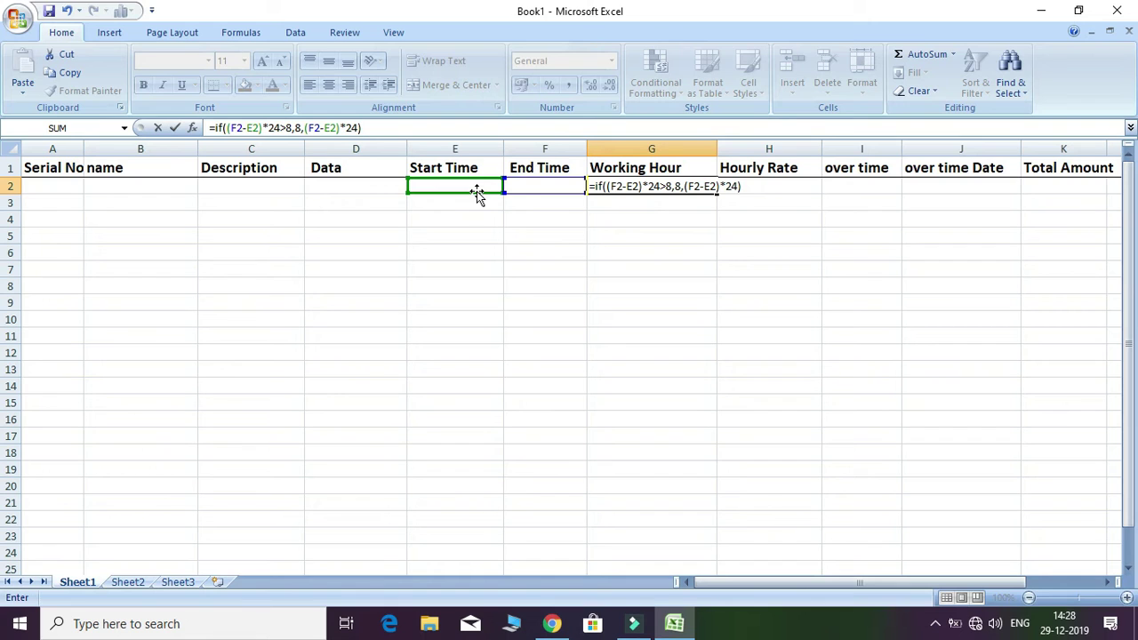
pyautogui.press('Return')
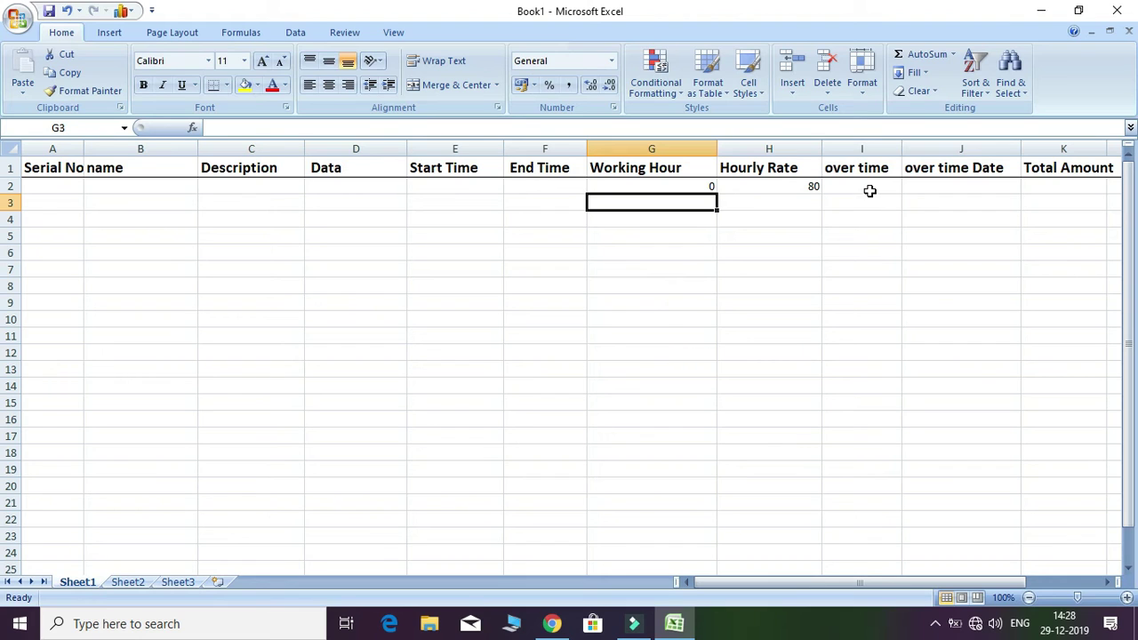
# Begin the I2 overtime formula as =if((F2-E2)*24>8, testing for more than 8 hours.
pyautogui.click(869, 192)
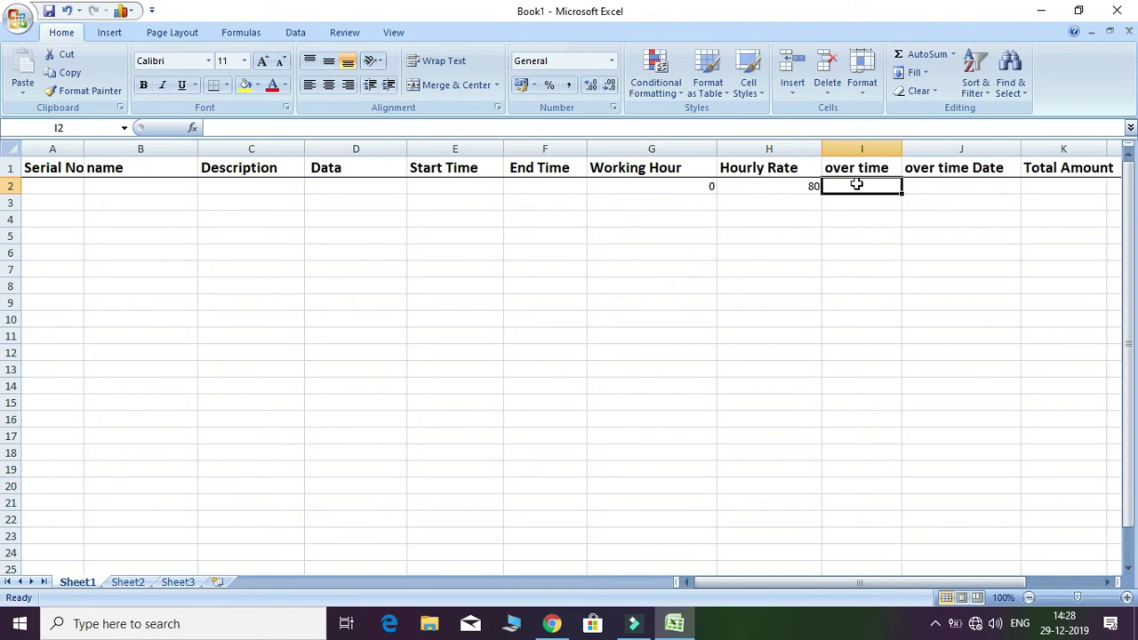
pyautogui.write('=')
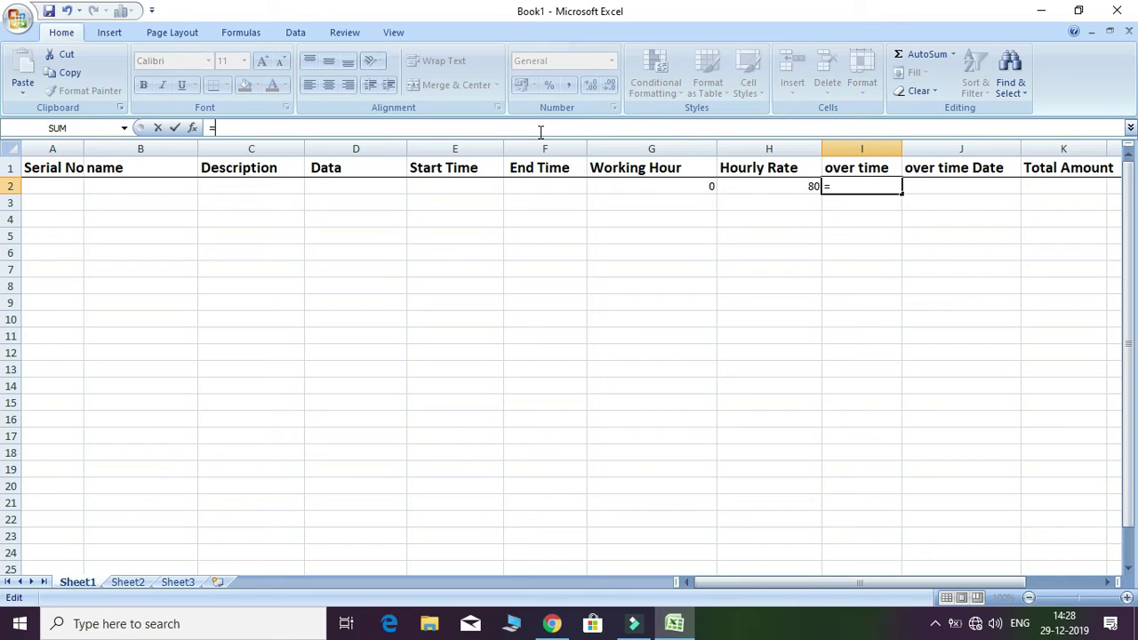
pyautogui.write('if')
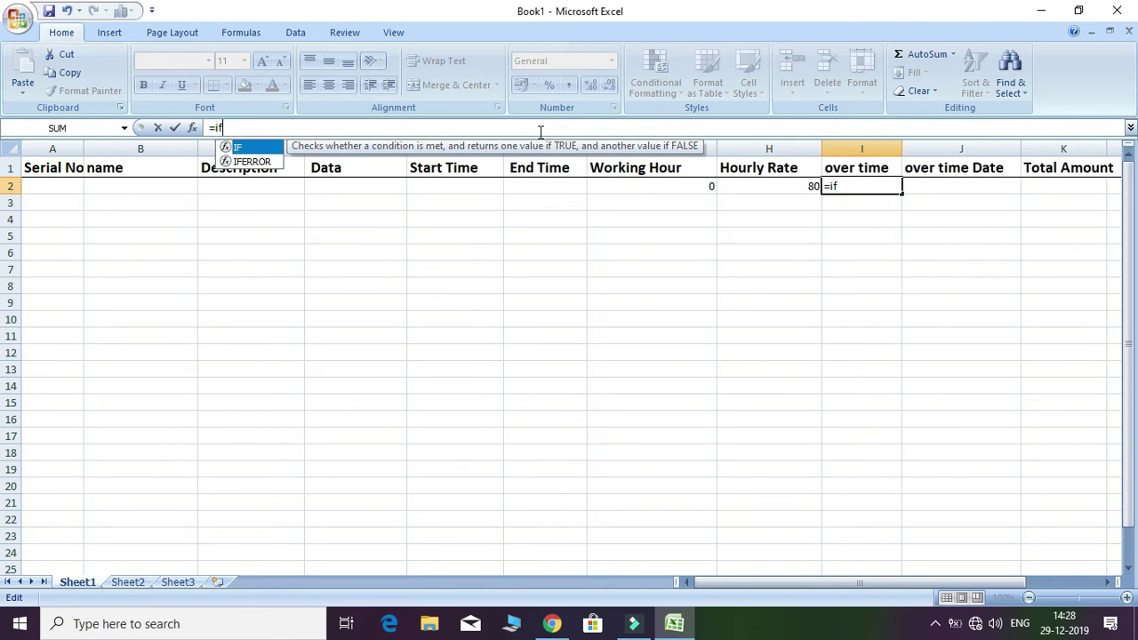
pyautogui.write('()')
pyautogui.press('BackSpace')
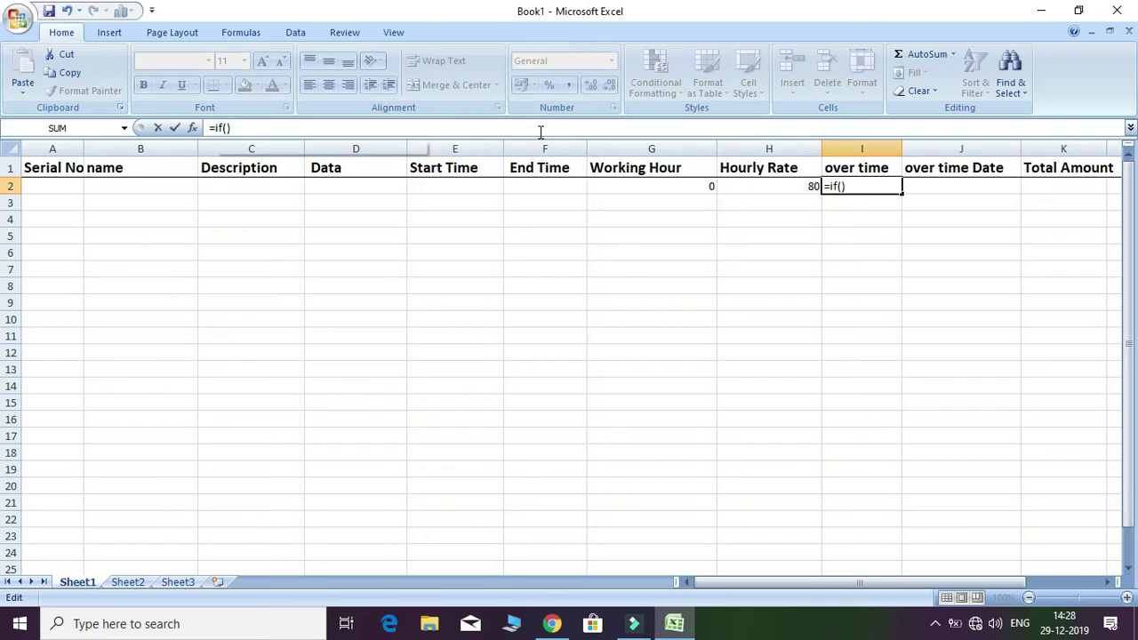
pyautogui.write('(')
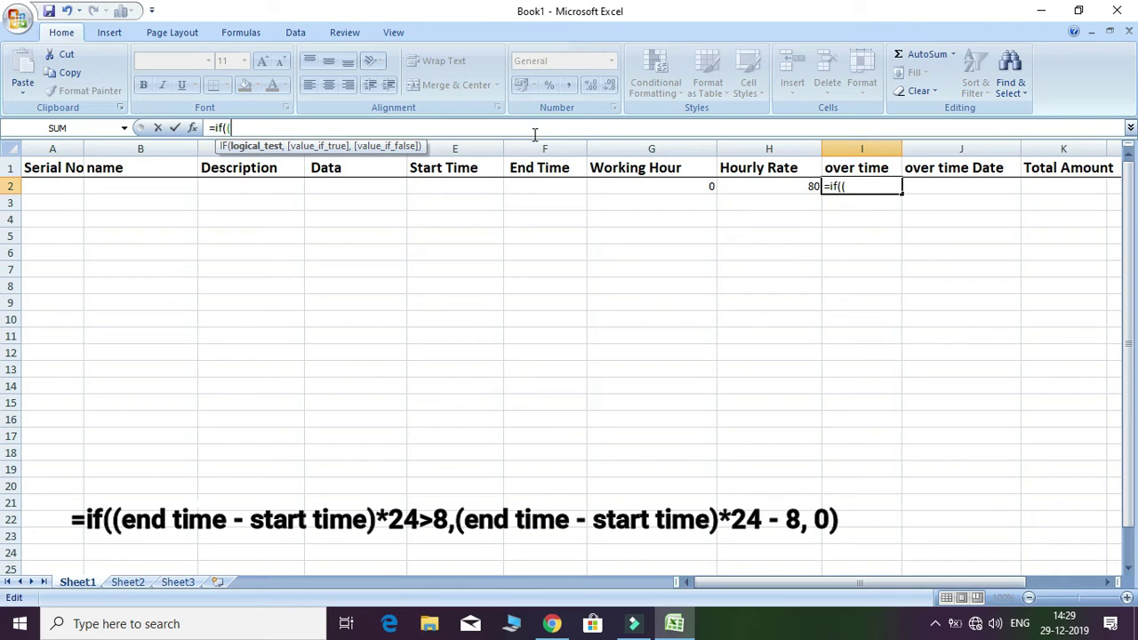
pyautogui.click(553, 168)
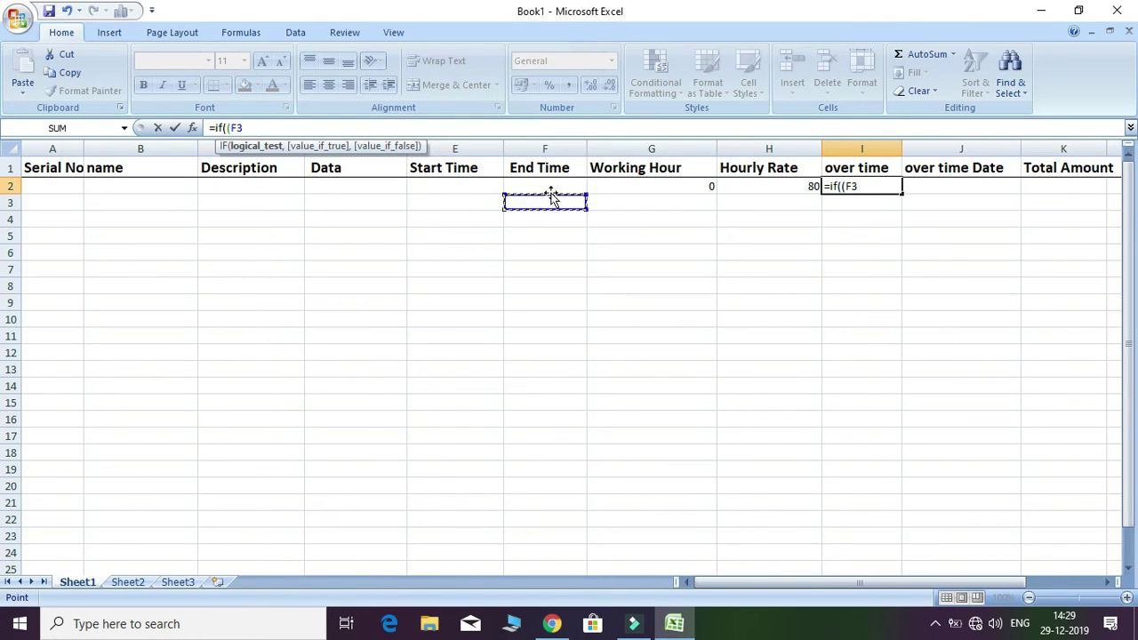
pyautogui.click(551, 185)
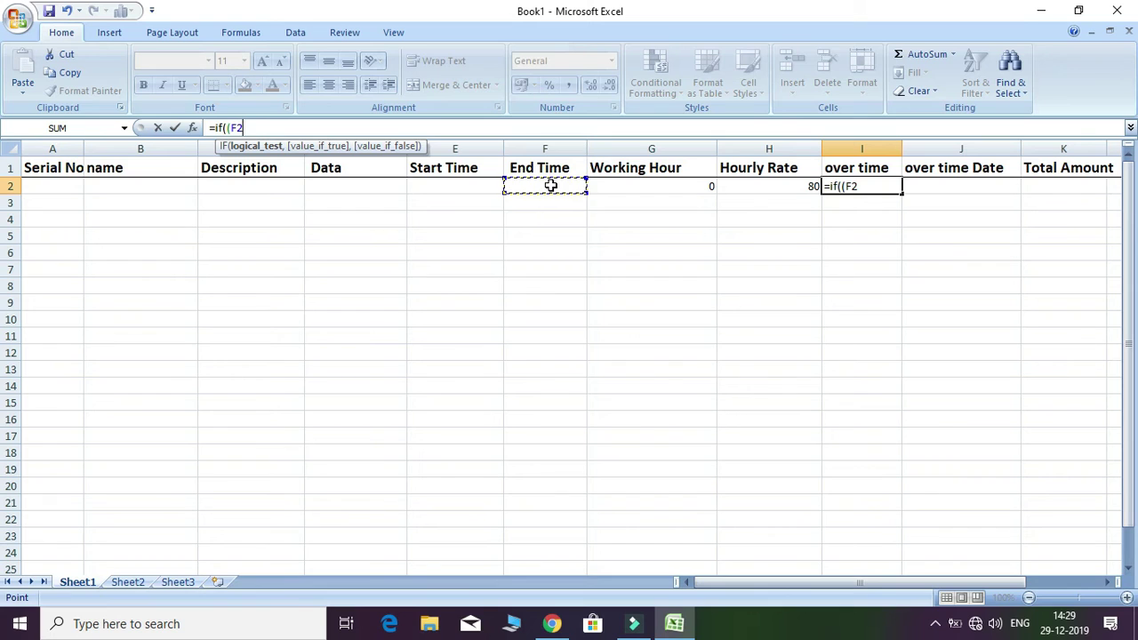
pyautogui.write('-')
pyautogui.click(463, 182)
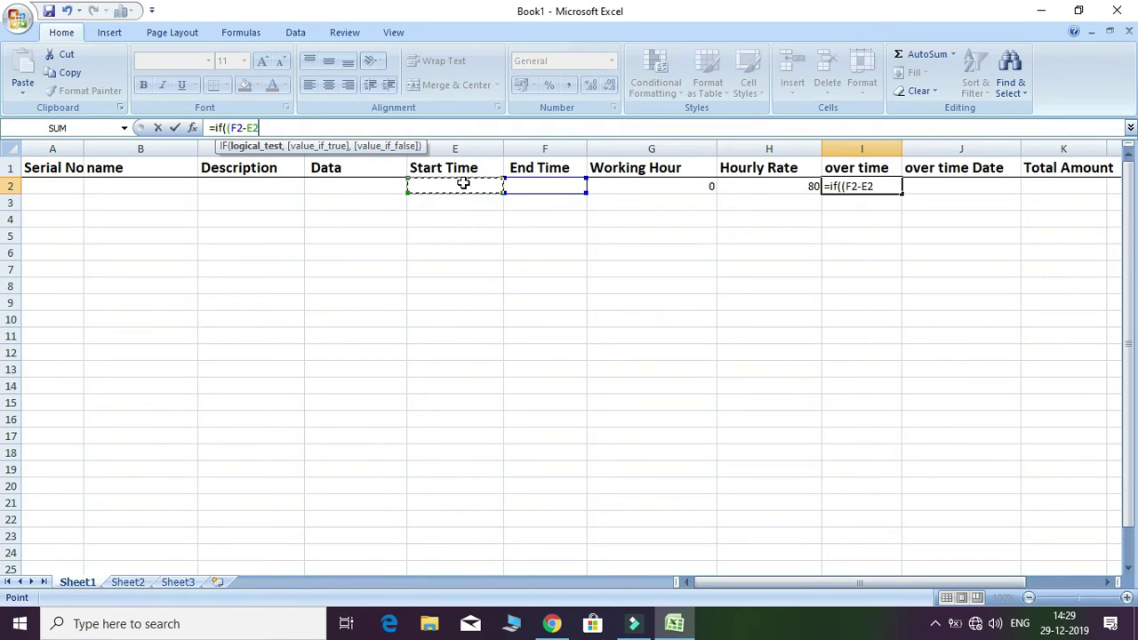
pyautogui.write(')')
pyautogui.write('*')
pyautogui.write('24')
pyautogui.write('>8')
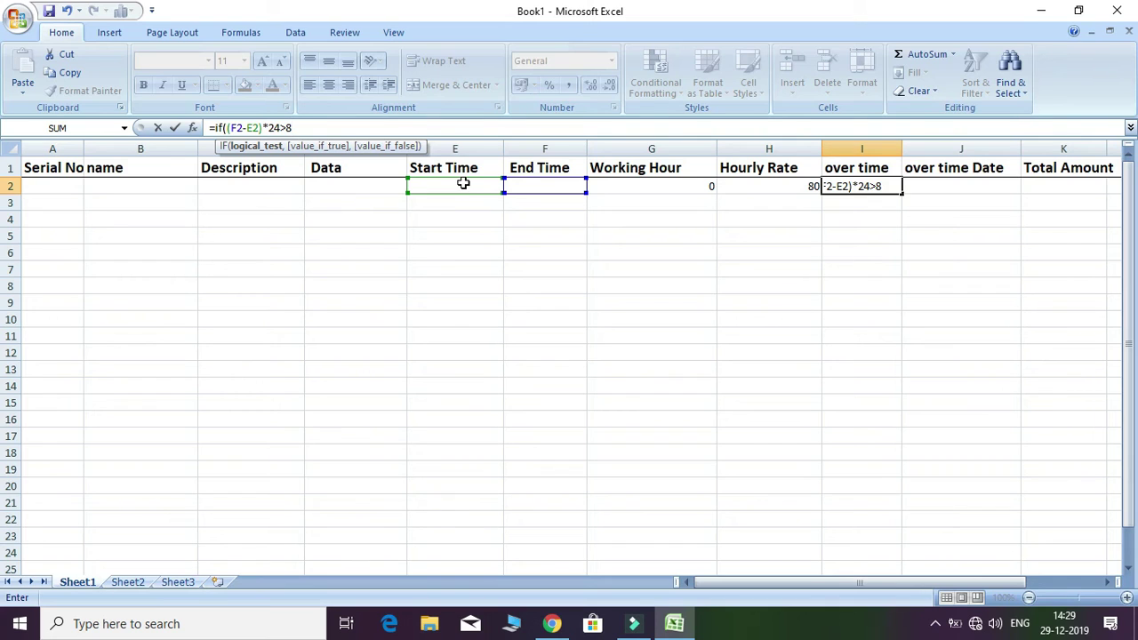
pyautogui.write(',(')
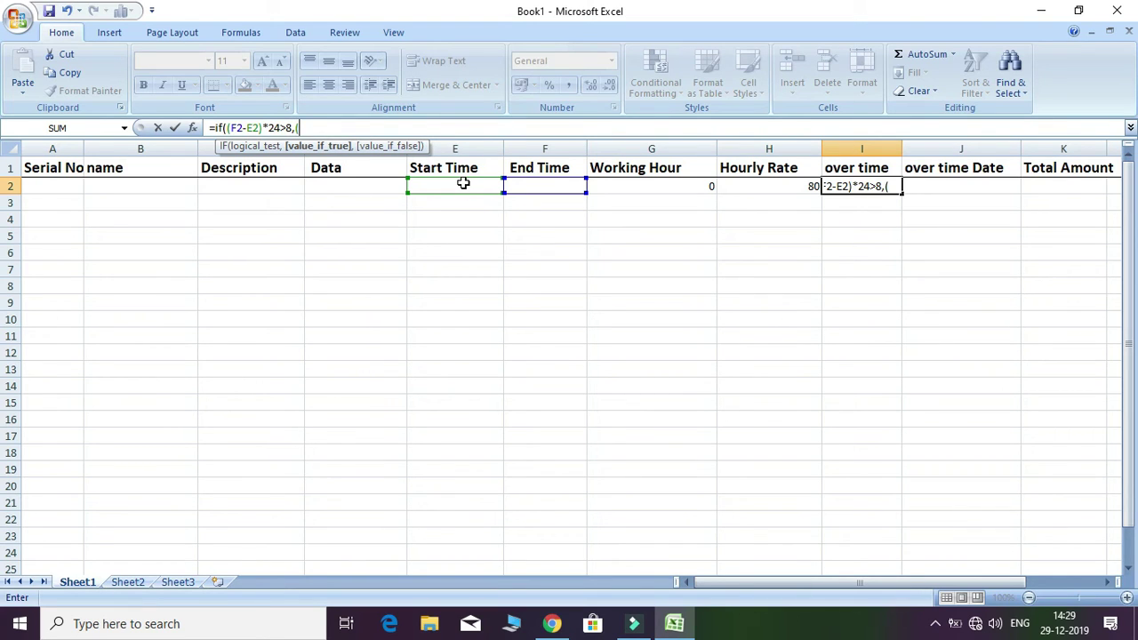
# Finish the I2 formula with true result (F2-E2)*24-8 and false result 0.
pyautogui.click(523, 186)
pyautogui.write('-')
pyautogui.click(468, 188)
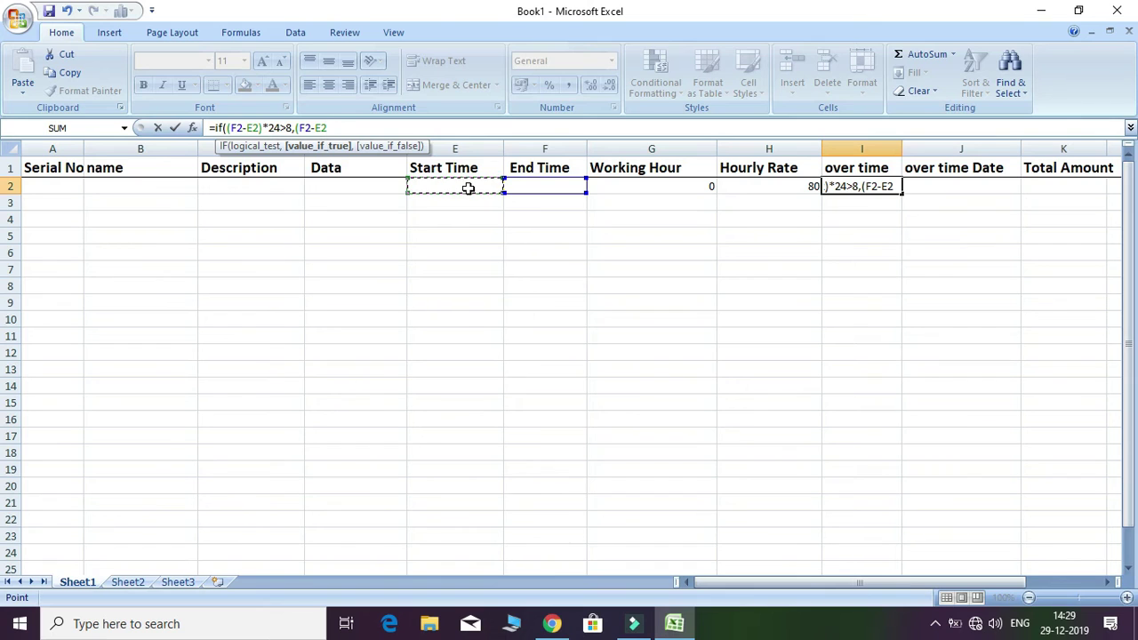
pyautogui.write(')')
pyautogui.write('*24')
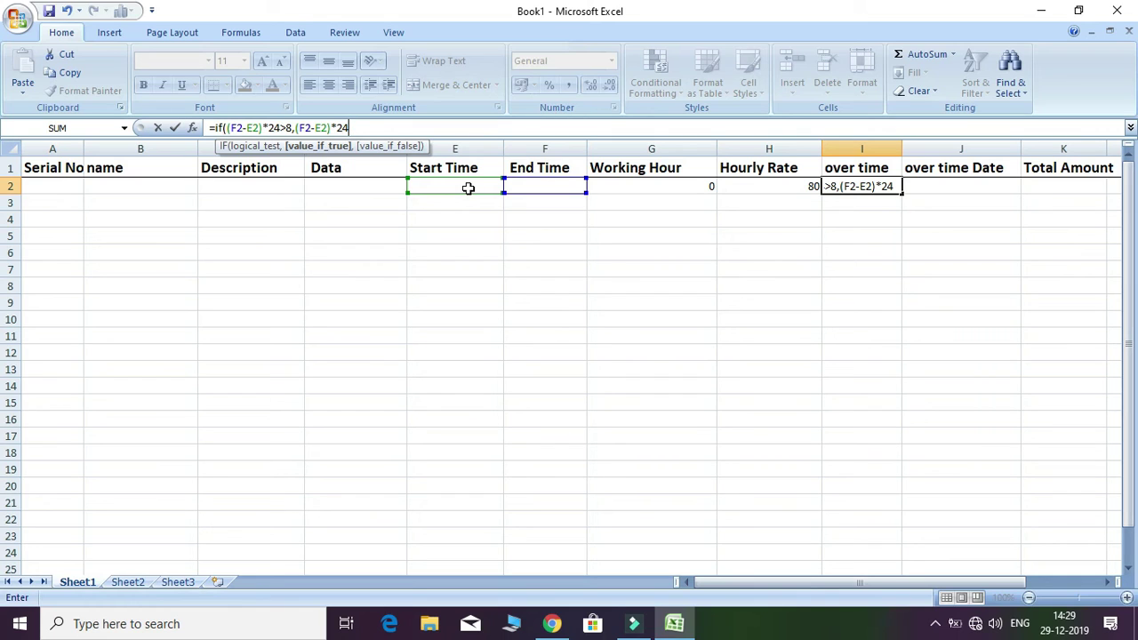
pyautogui.write('-')
pyautogui.write('*')
pyautogui.press('BackSpace')
pyautogui.write('8')
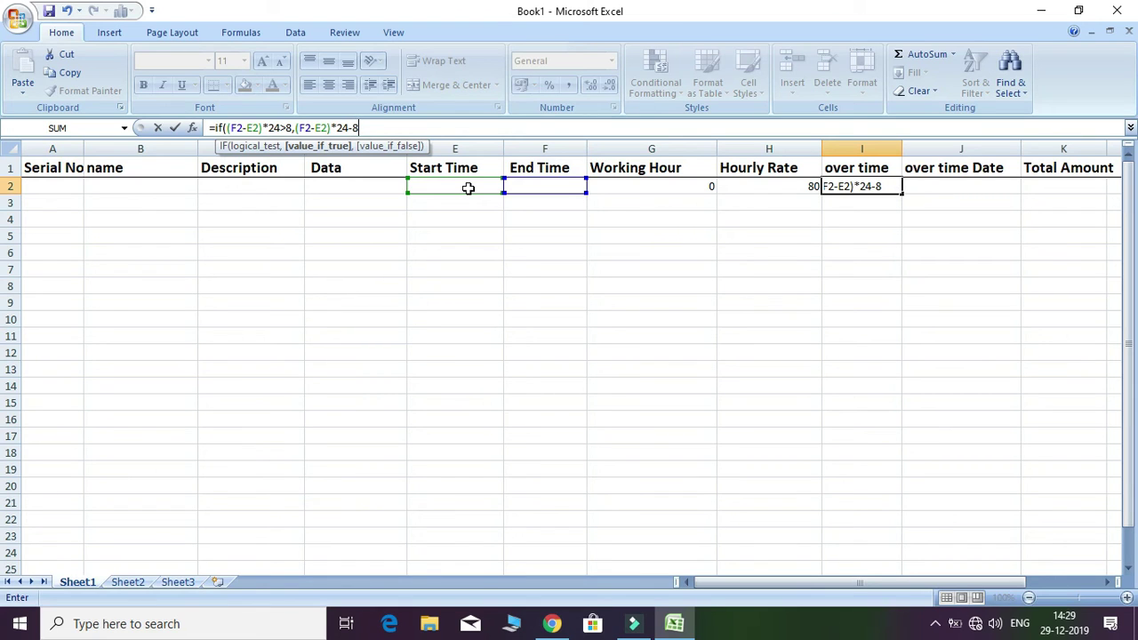
pyautogui.write(',0')
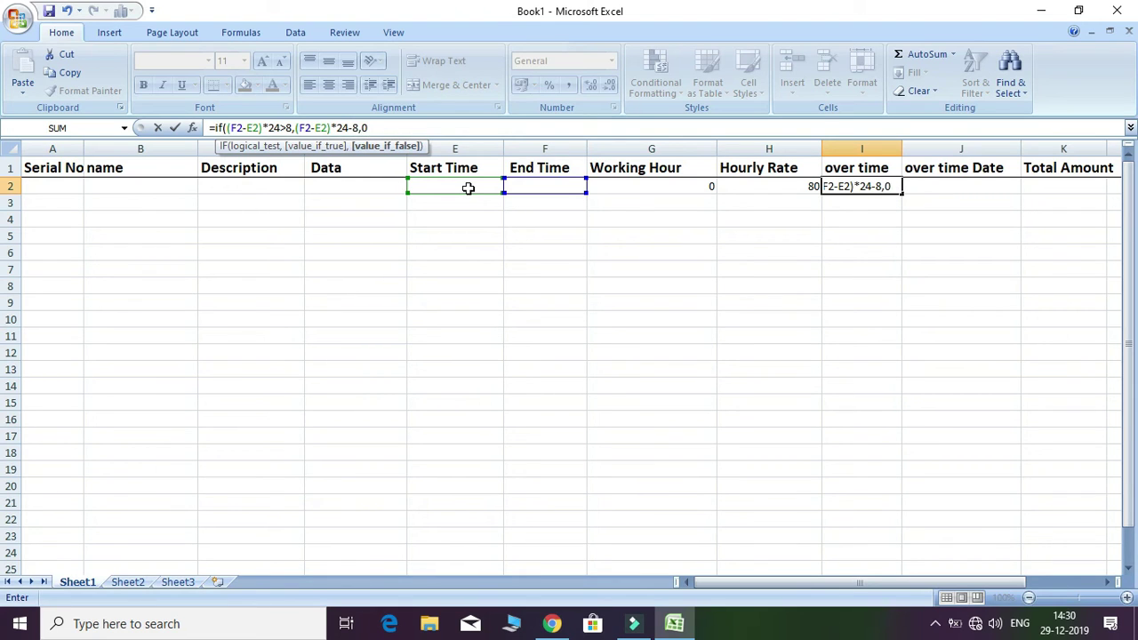
pyautogui.write(')')
# Commit the I2 overtime formula so it shows 0, then select K2.
pyautogui.press('Return')
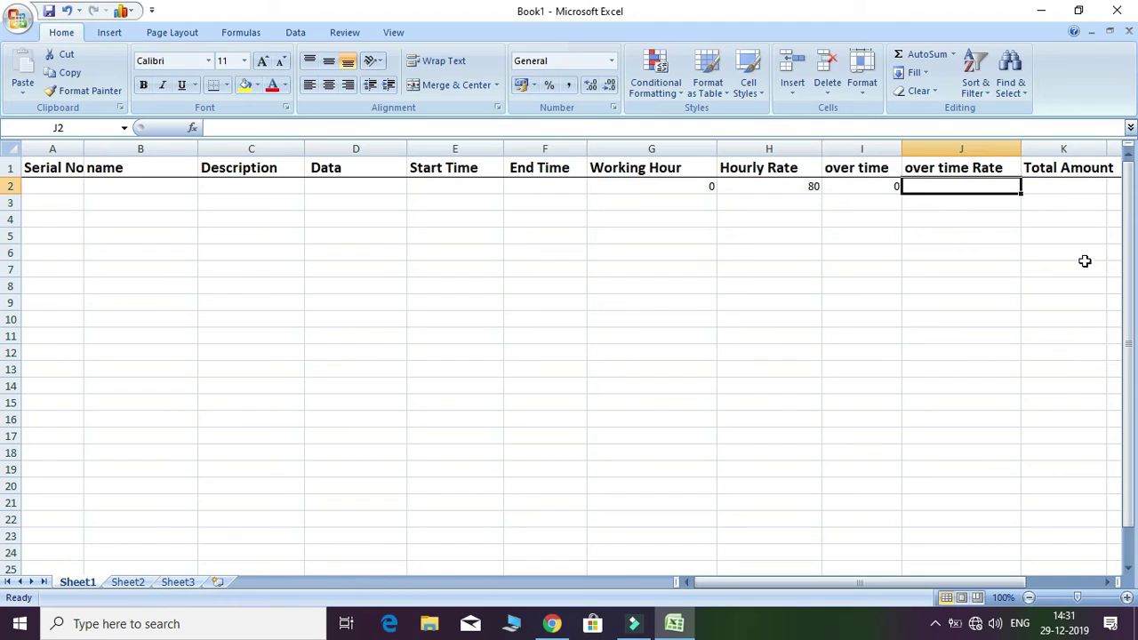
pyautogui.click(1054, 187)
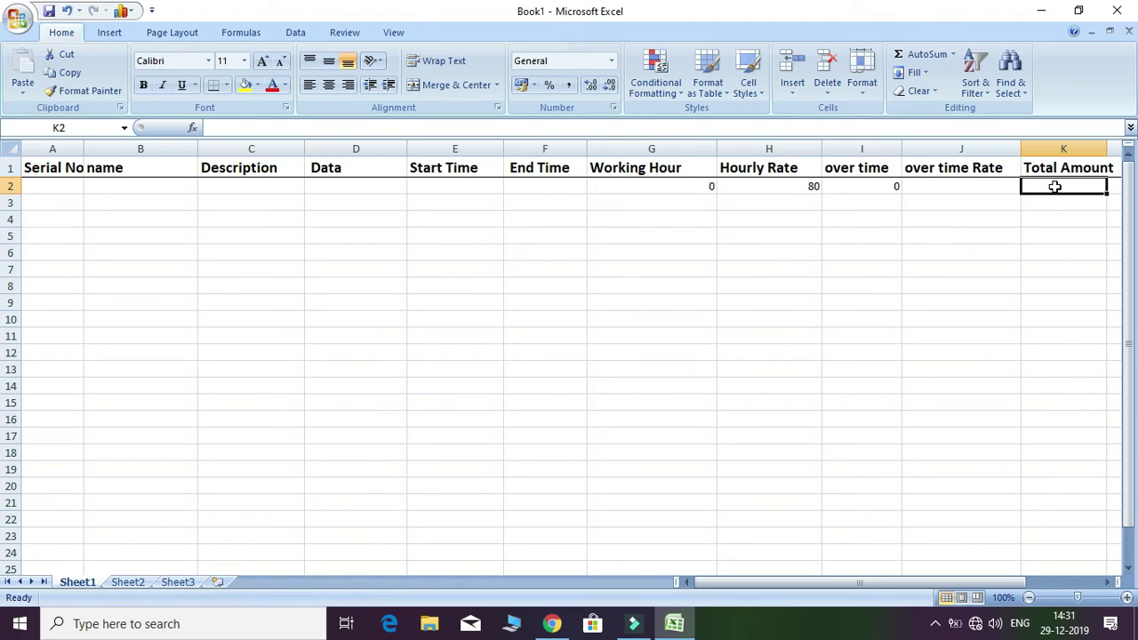
# Enter =G2*H2+I2*J2 in K2 as the Total Amount formula.
pyautogui.doubleClick(1054, 186)
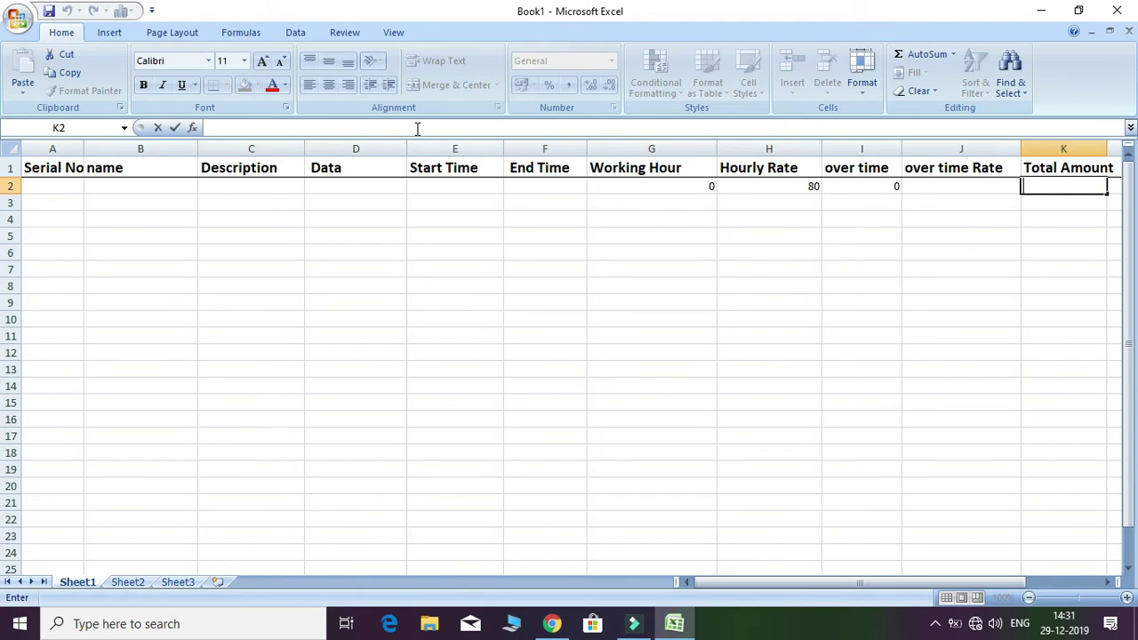
pyautogui.write('=')
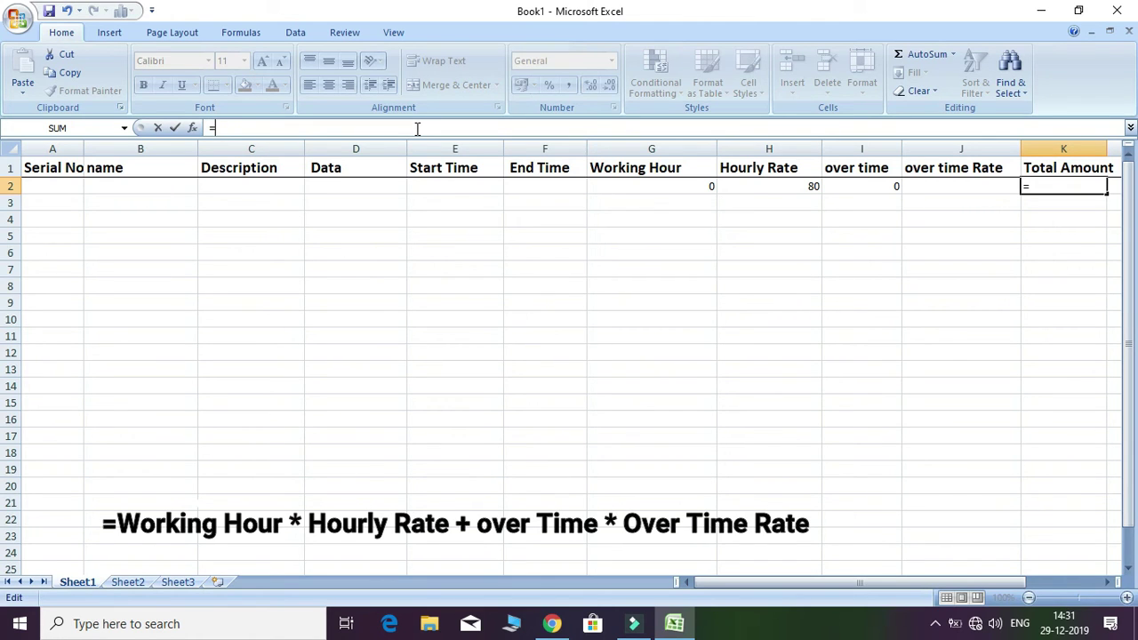
pyautogui.click(638, 194)
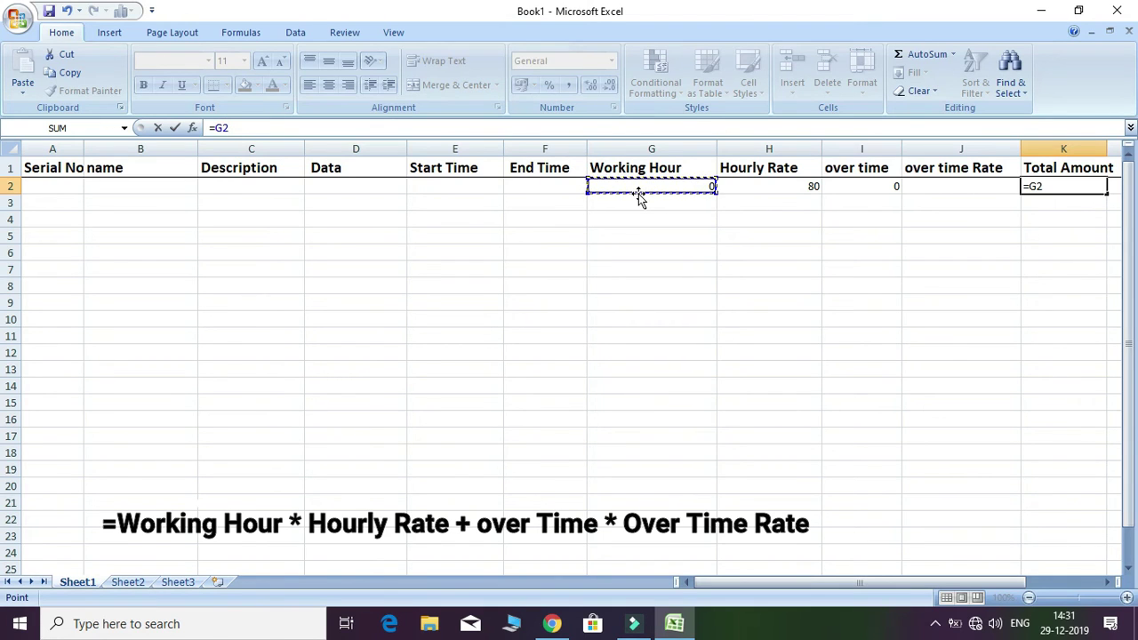
pyautogui.write('*')
pyautogui.click(747, 186)
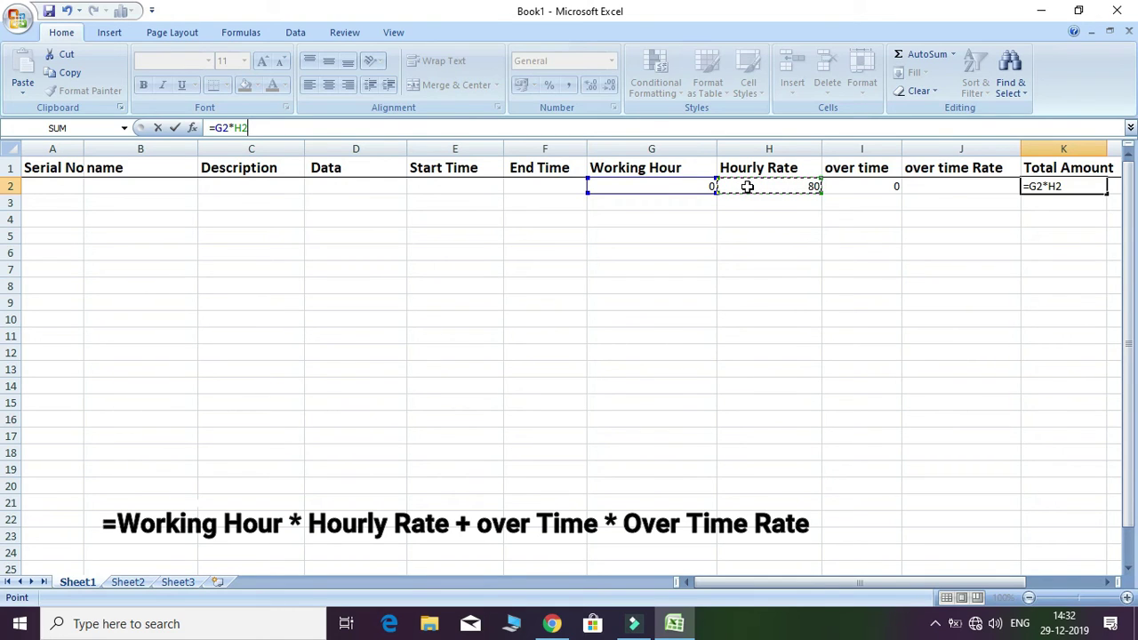
pyautogui.write('+')
pyautogui.click(857, 191)
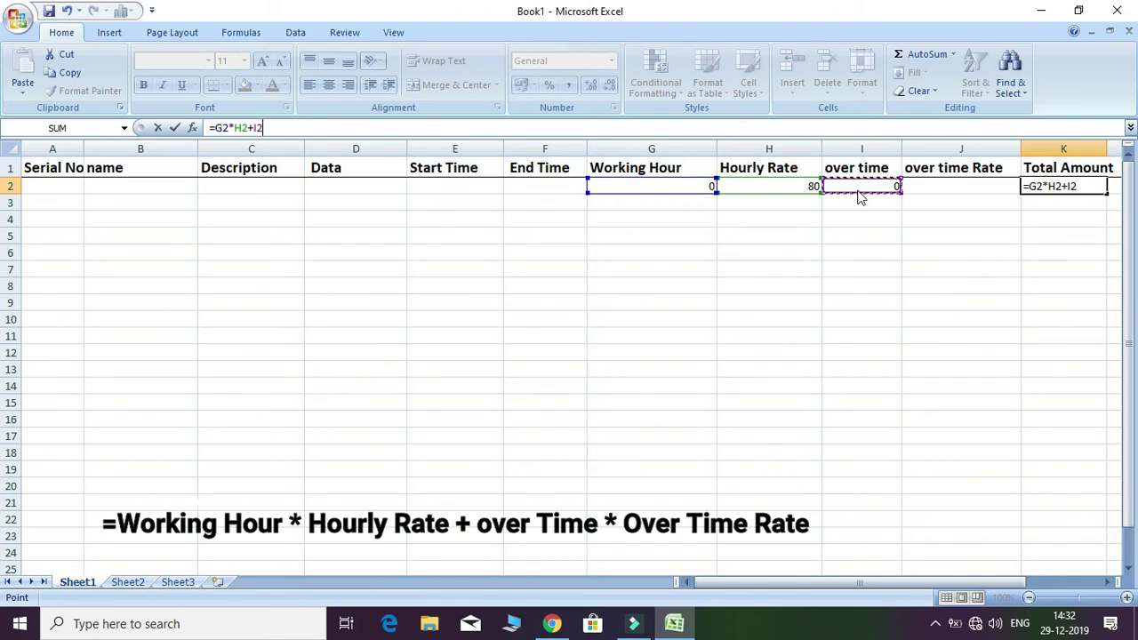
pyautogui.write('*')
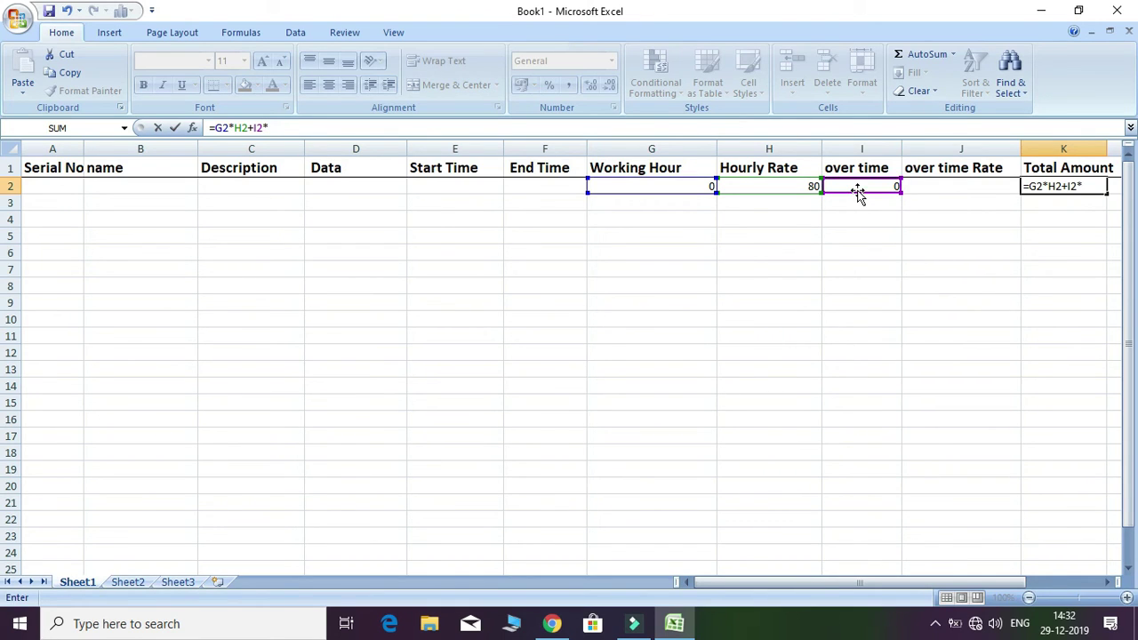
pyautogui.click(937, 187)
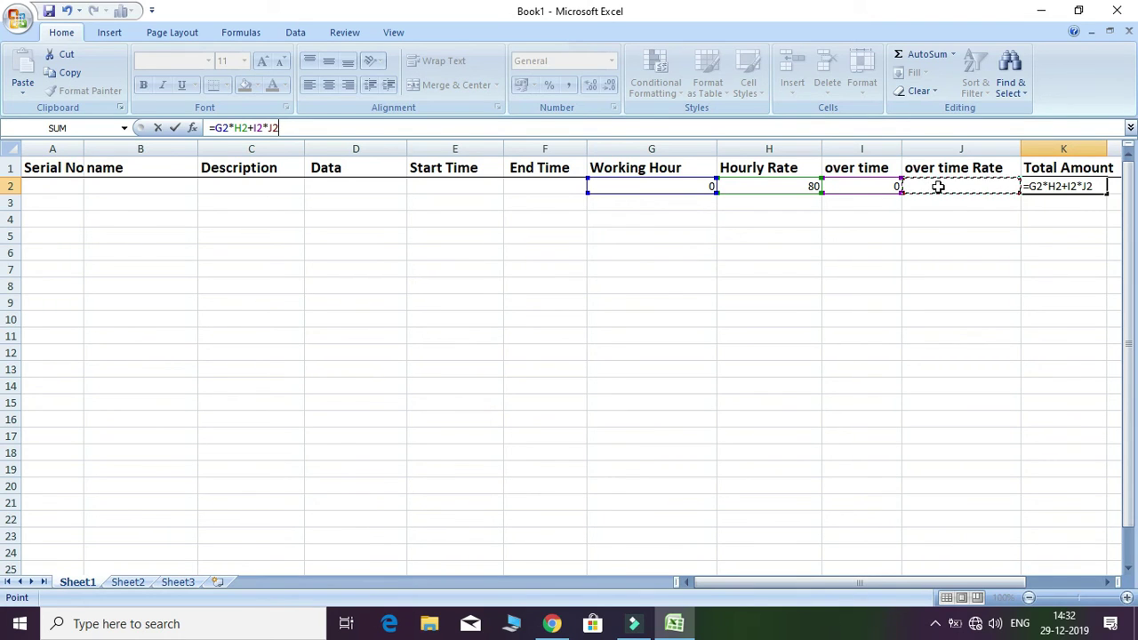
pyautogui.press('Return')
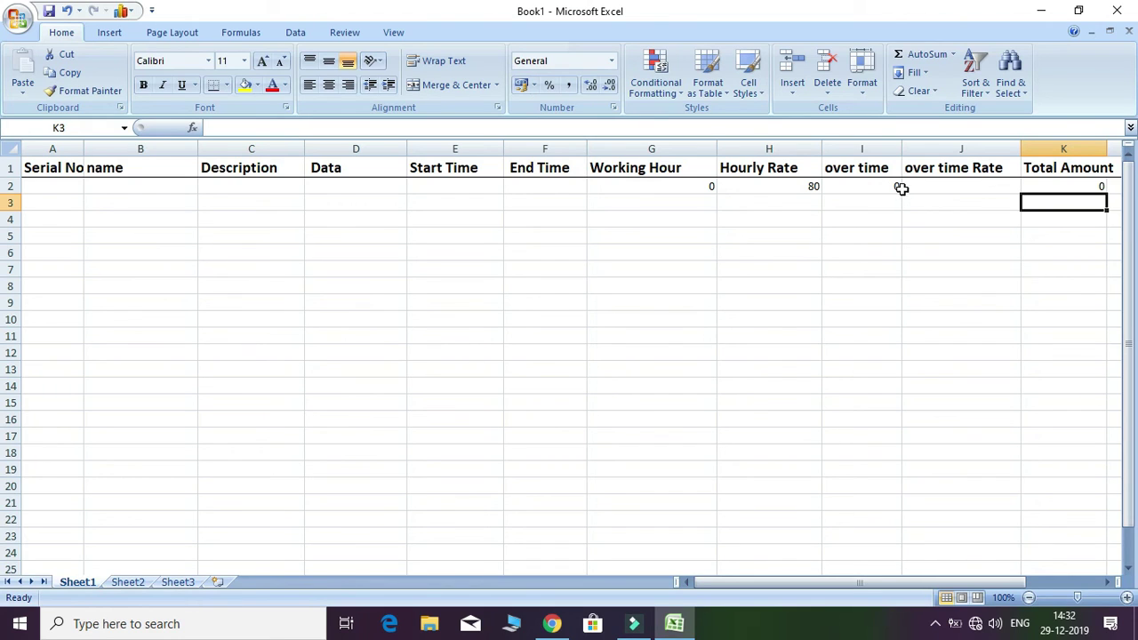
pyautogui.click(969, 189)
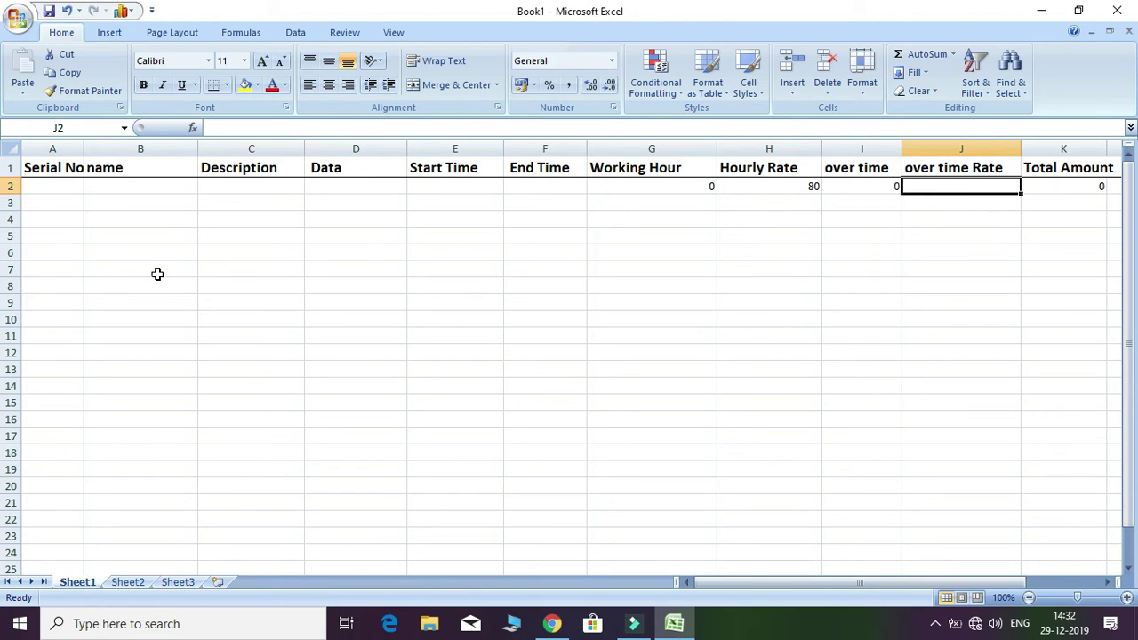
# Fill A2:D2 with serial 1, the employee's name, description xyz and date 29-12.
pyautogui.click(63, 186)
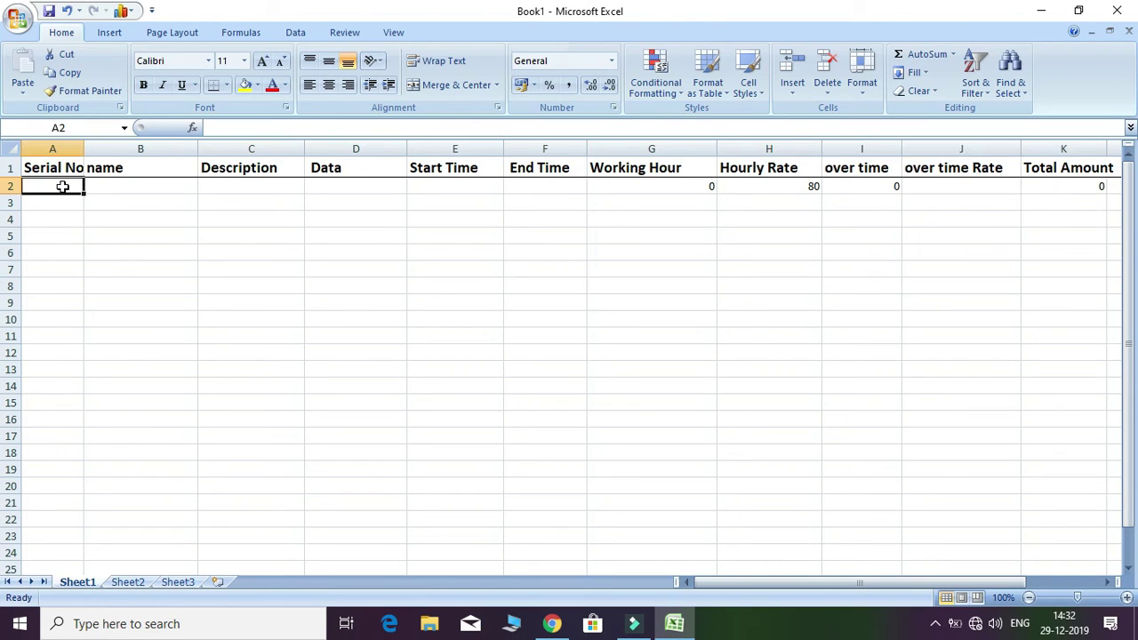
pyautogui.write('1')
pyautogui.press('Tab')
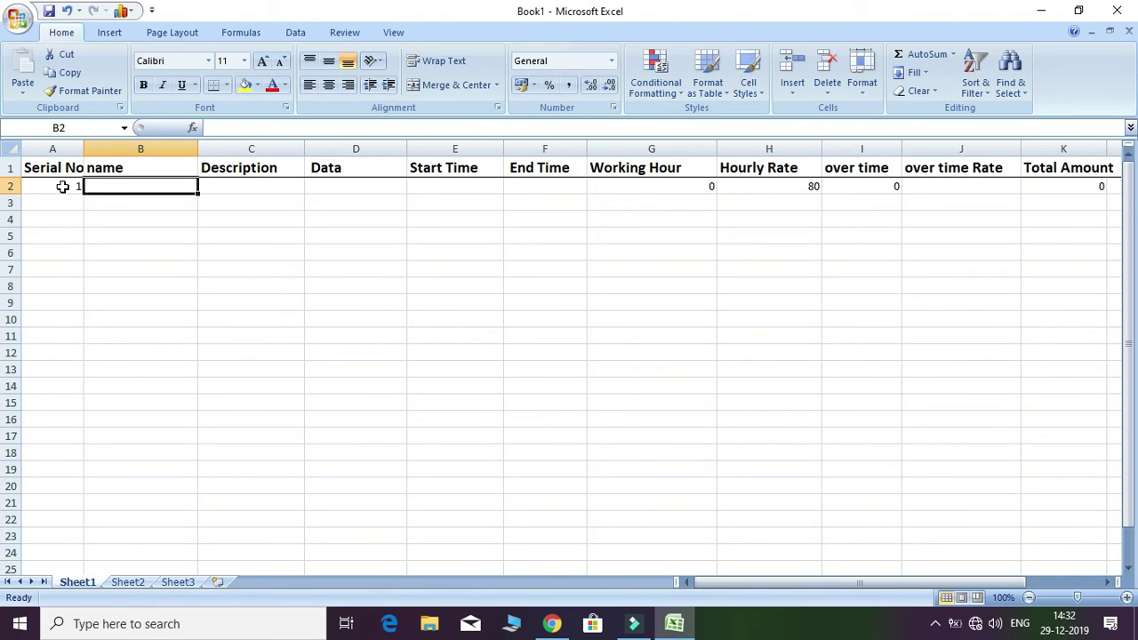
pyautogui.write('Ujjal')
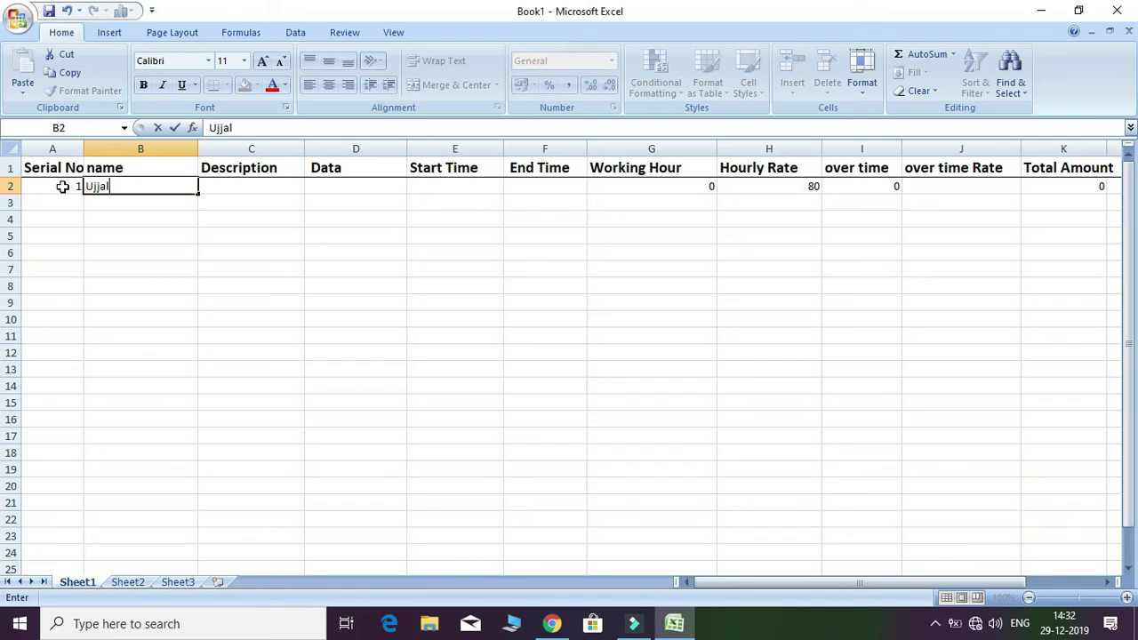
pyautogui.press('Tab')
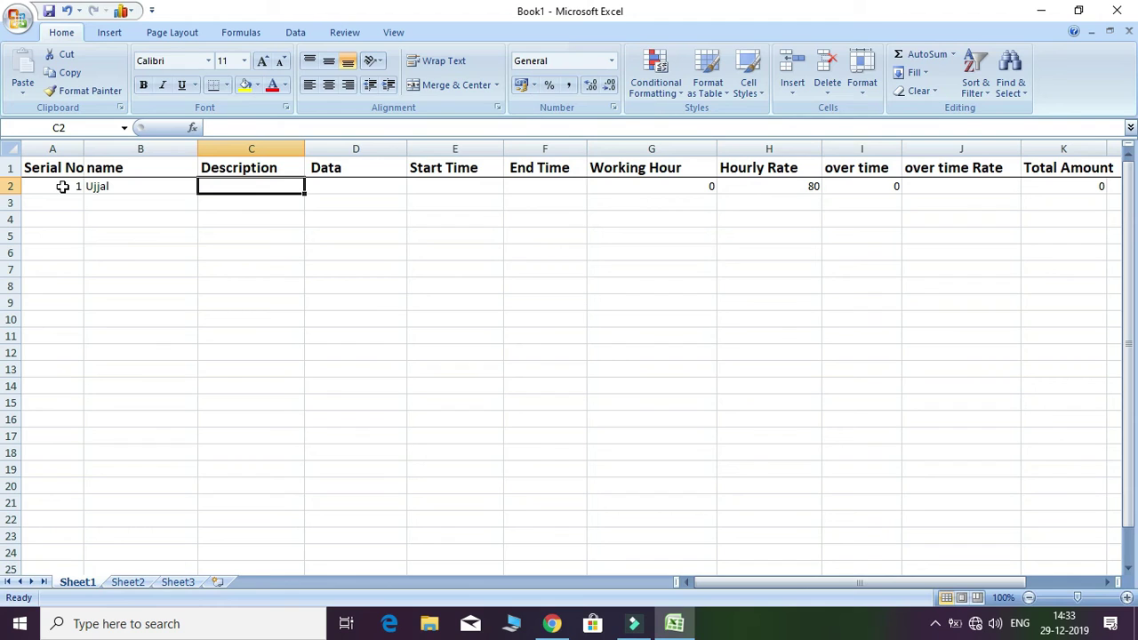
pyautogui.write('zx')
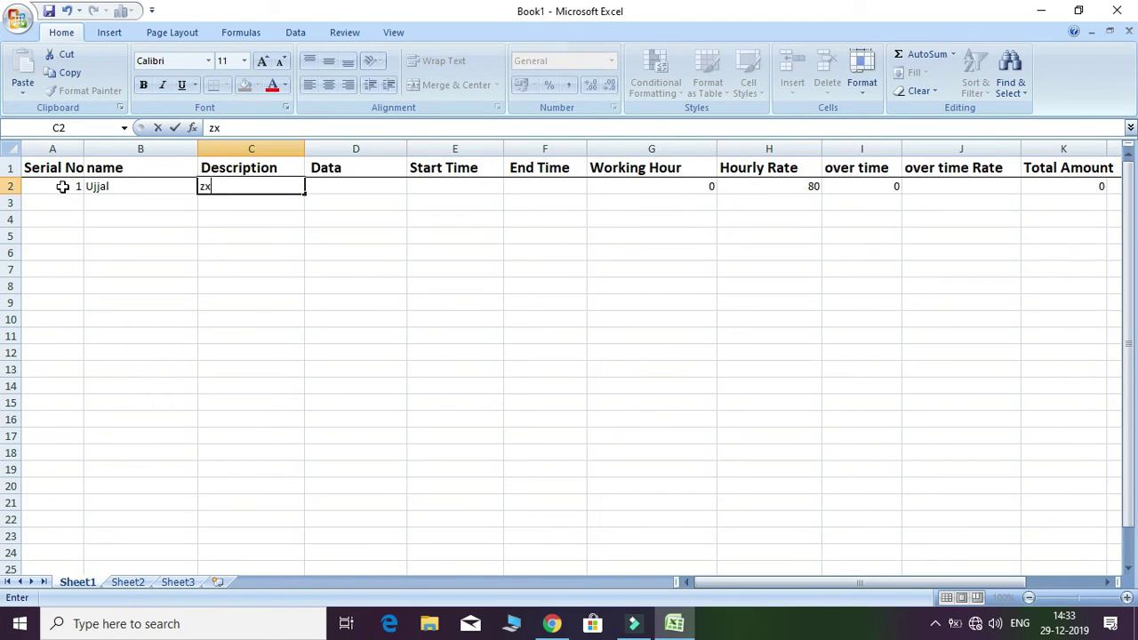
pyautogui.press('BackSpace')
pyautogui.press('BackSpace')
pyautogui.write('xyz')
pyautogui.press('Tab')
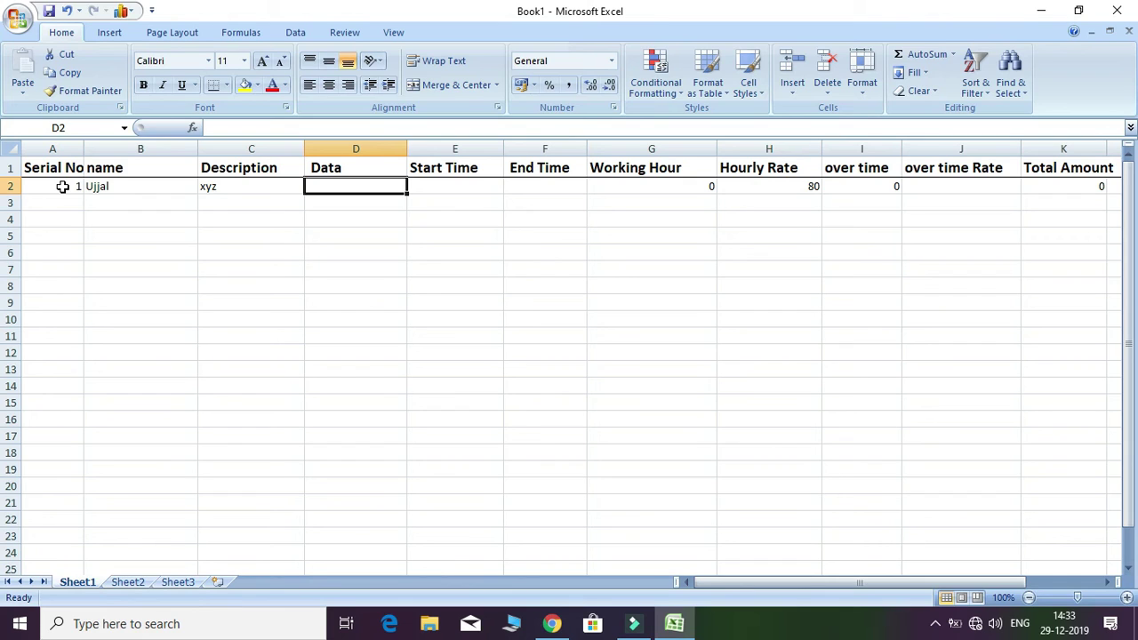
pyautogui.write('29-')
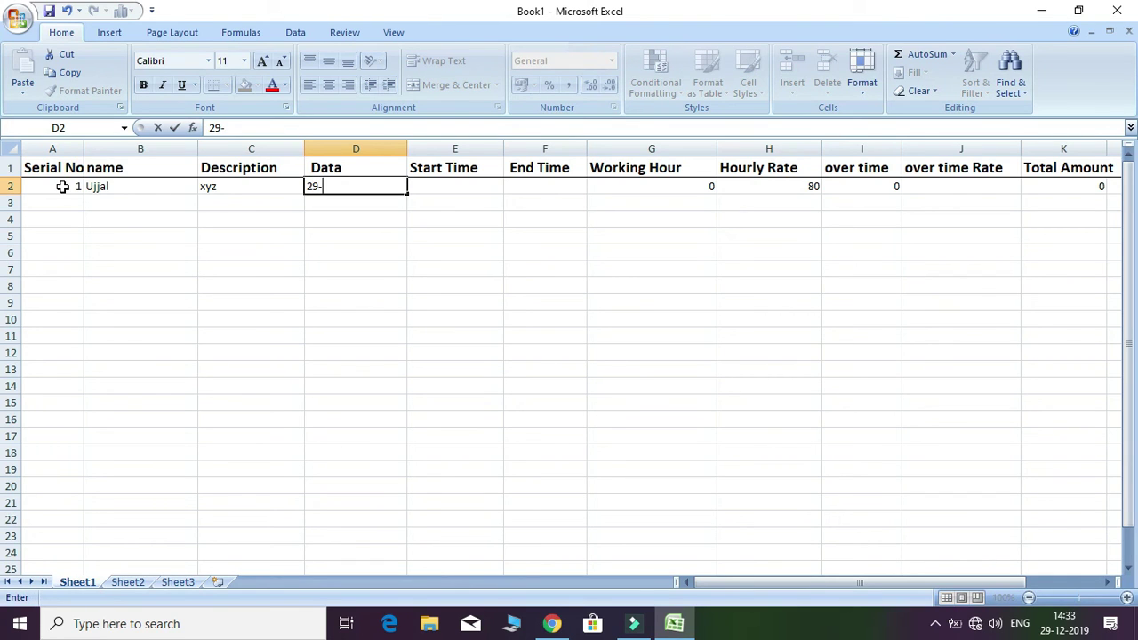
pyautogui.write('12')
pyautogui.click(448, 186)
# Re-enter the Start Time in E2 as 10:34.
pyautogui.write('10')
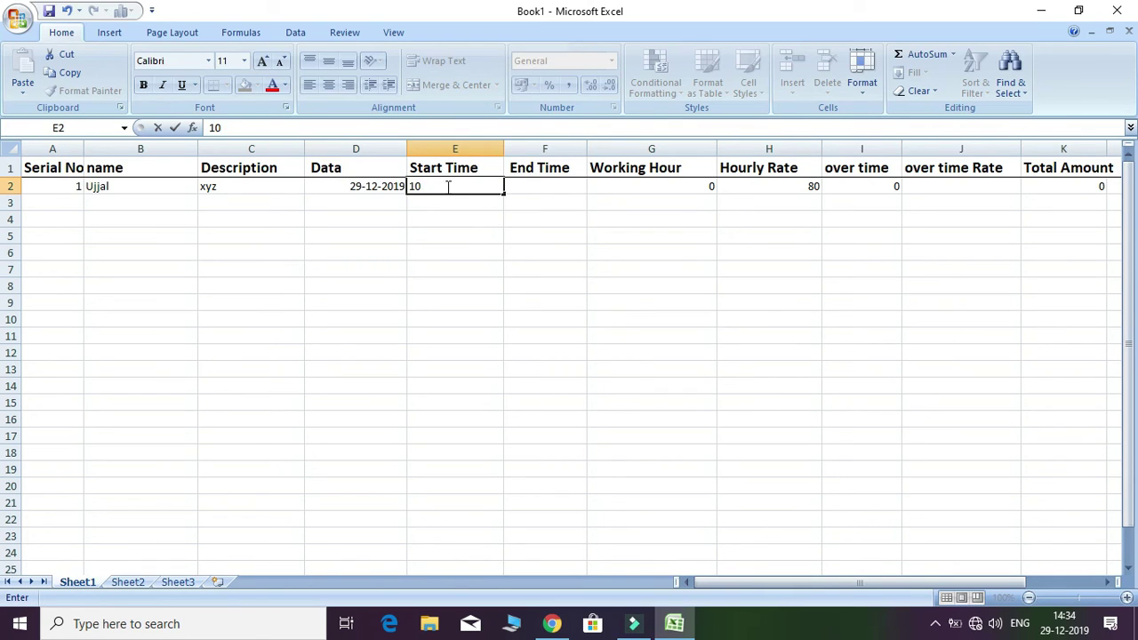
pyautogui.press('BackSpace')
pyautogui.press('BackSpace')
pyautogui.click(422, 187)
pyautogui.press('BackSpace')
pyautogui.press('BackSpace')
pyautogui.write('10')
pyautogui.click(545, 185)
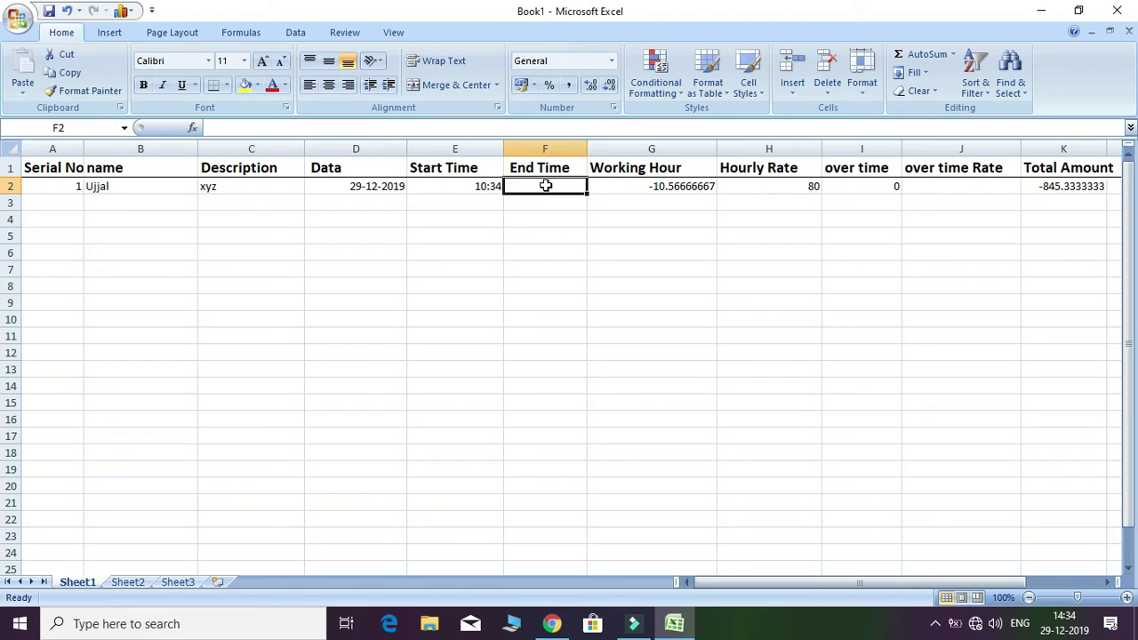
# Enter 14:34 as the End Time in F2, then edit it to remove trailing digits.
pyautogui.write('07')
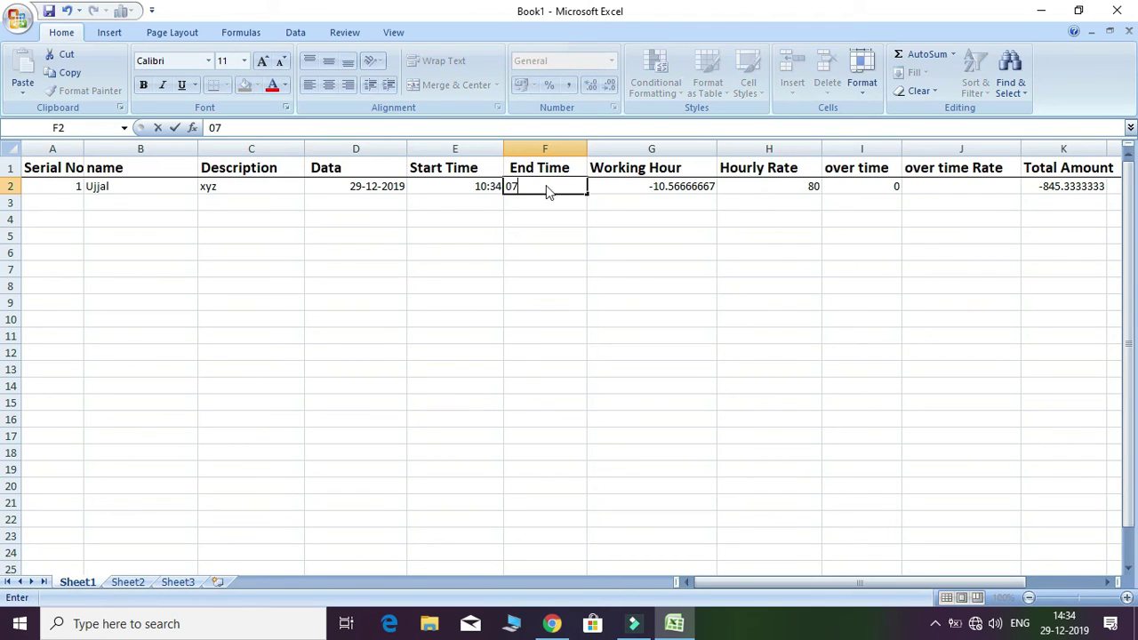
pyautogui.write(':')
pyautogui.write('00')
pyautogui.press('BackSpace')
pyautogui.press('BackSpace')
pyautogui.press('BackSpace')
pyautogui.press('BackSpace')
pyautogui.press('BackSpace')
pyautogui.write('14:34')
pyautogui.press('Left')
pyautogui.press('Left')
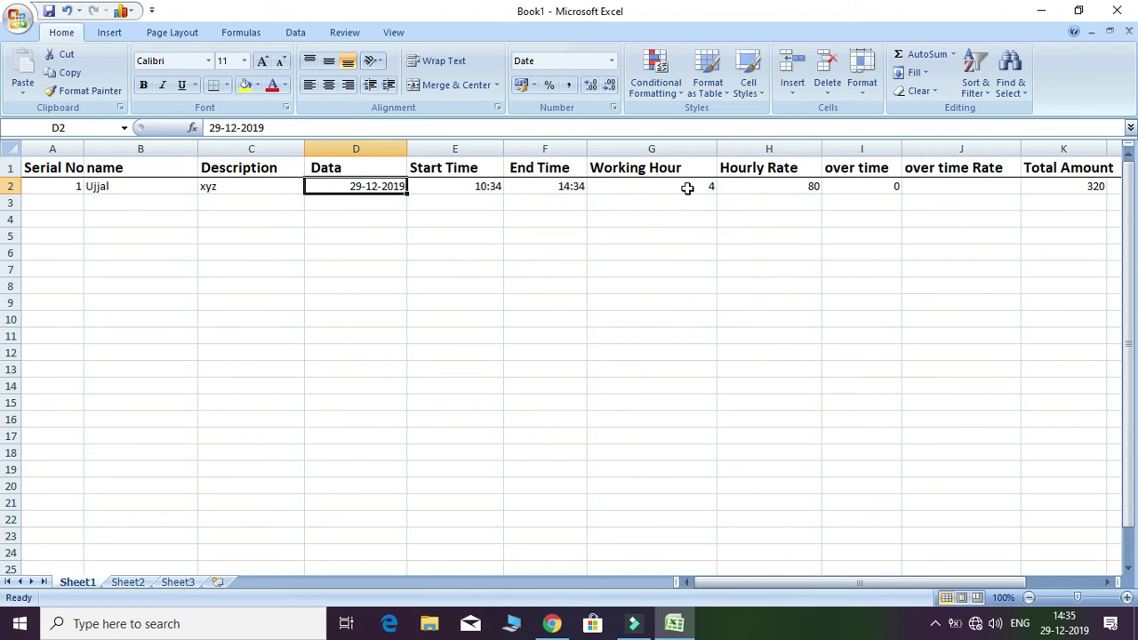
pyautogui.click(564, 188)
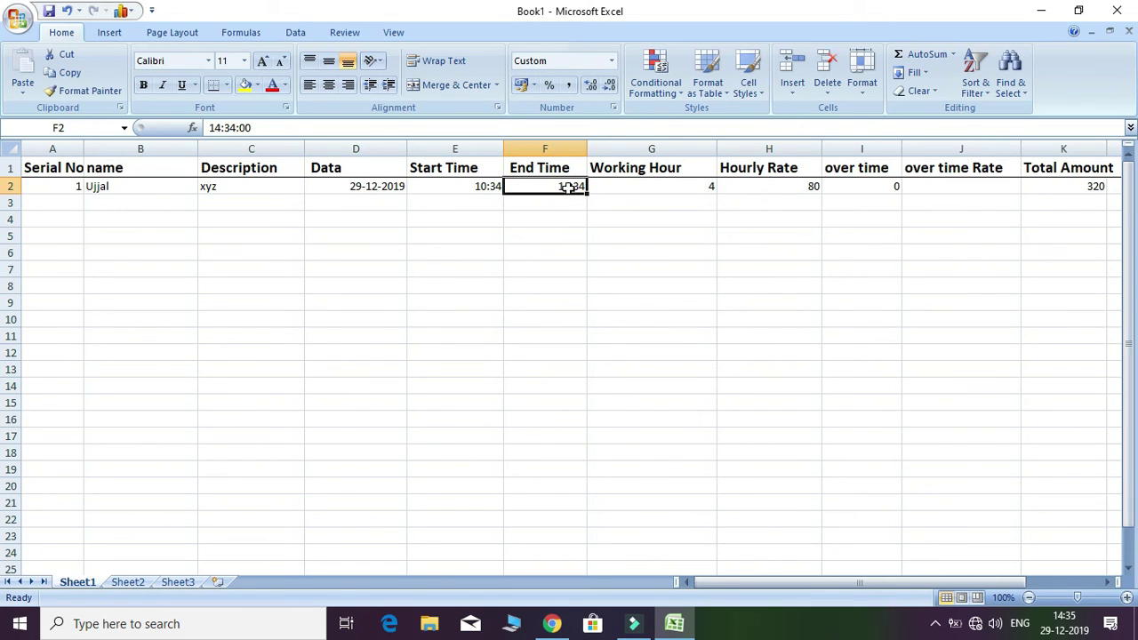
pyautogui.doubleClick(569, 188)
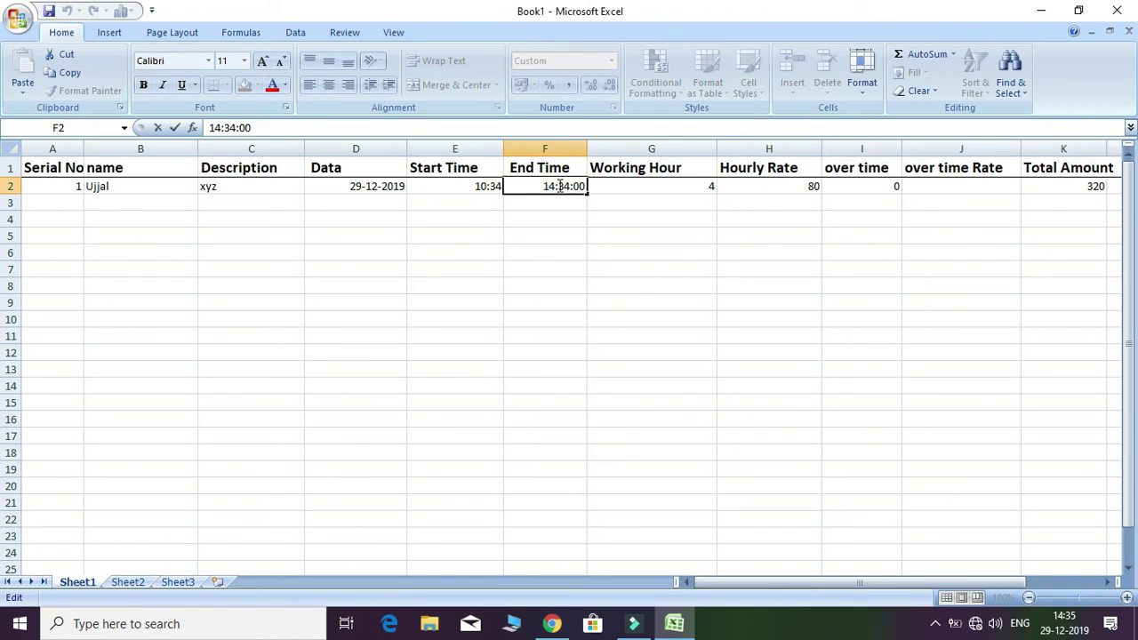
pyautogui.press('Left')
pyautogui.click(585, 185)
pyautogui.press('BackSpace')
pyautogui.press('BackSpace')
pyautogui.press('BackSpace')
pyautogui.press('BackSpace')
pyautogui.press('BackSpace')
pyautogui.press('BackSpace')
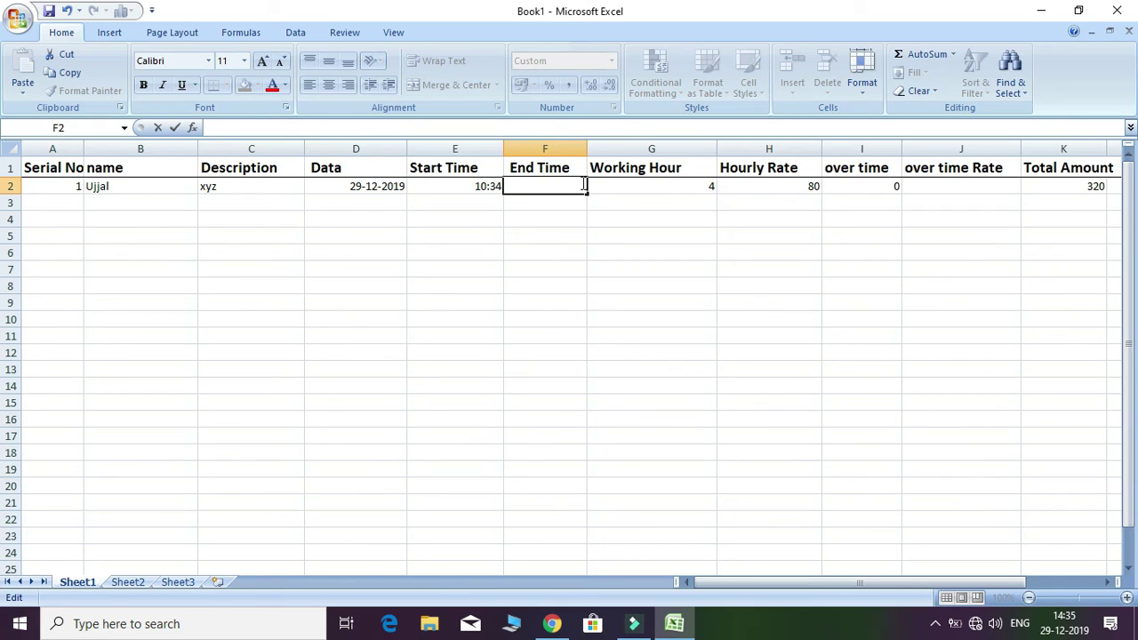
# Type 14:35 into the End Time cell F2.
pyautogui.write('14:35')
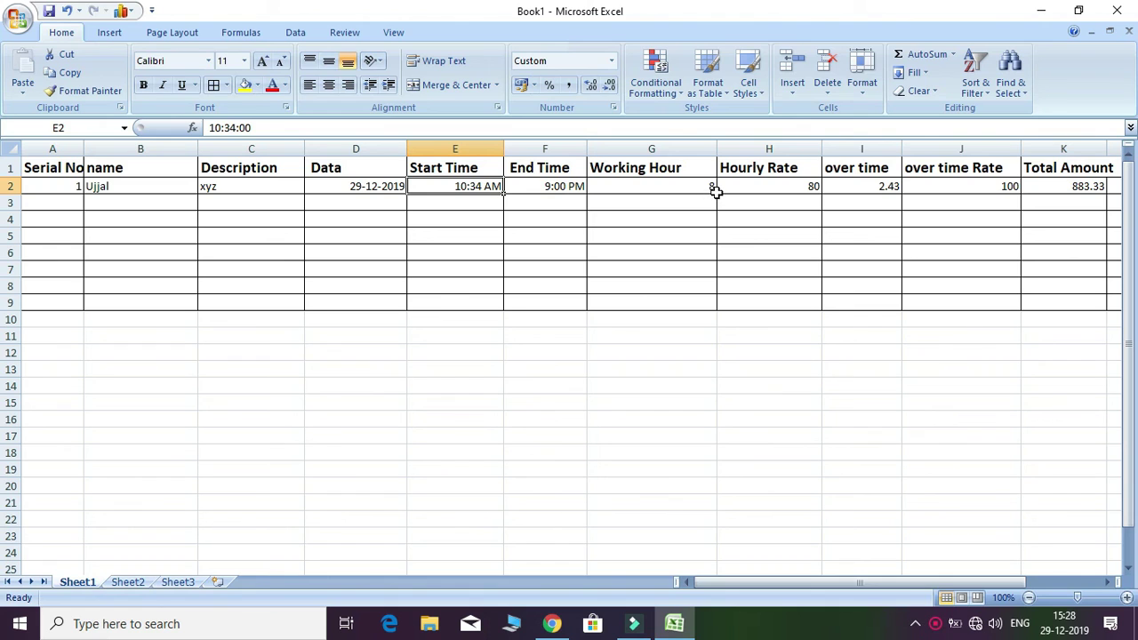
# Copy the Working Hour formula to row 7 and fill hourly rate 80 through H7.
pyautogui.click(719, 203)
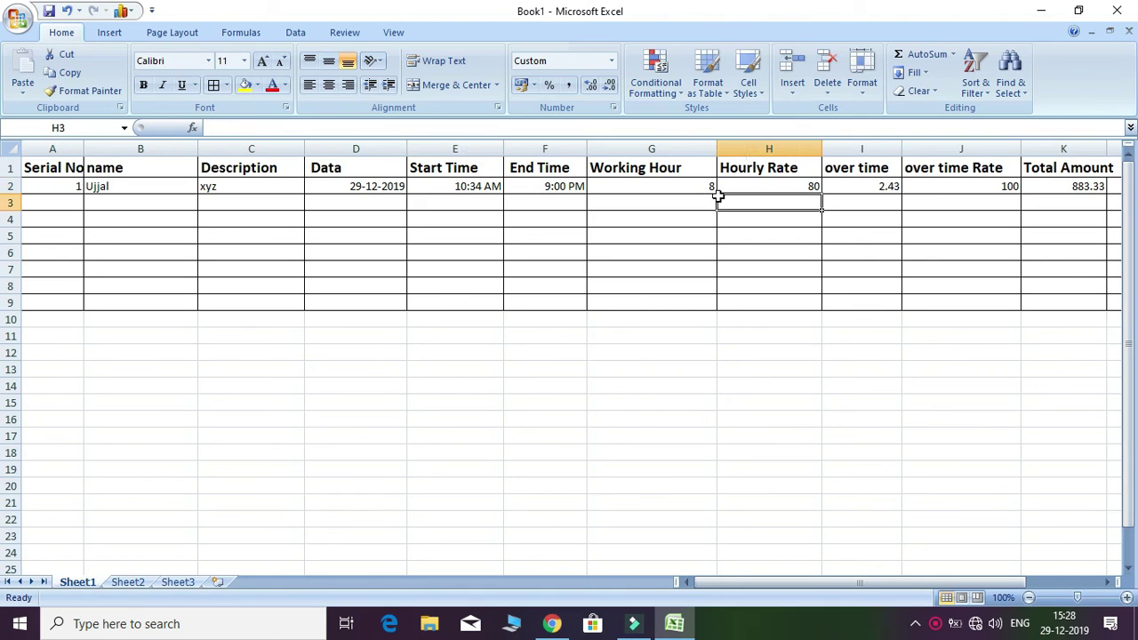
pyautogui.click(699, 183)
pyautogui.moveTo(716, 195); pyautogui.dragTo(711, 284)
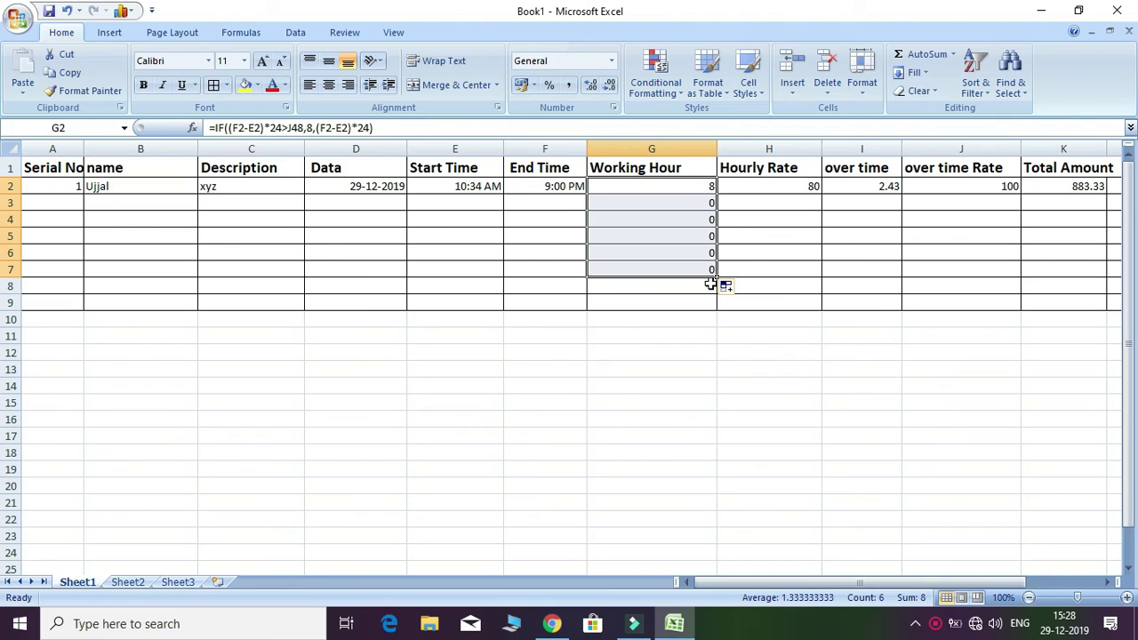
pyautogui.click(815, 186)
pyautogui.write('80')
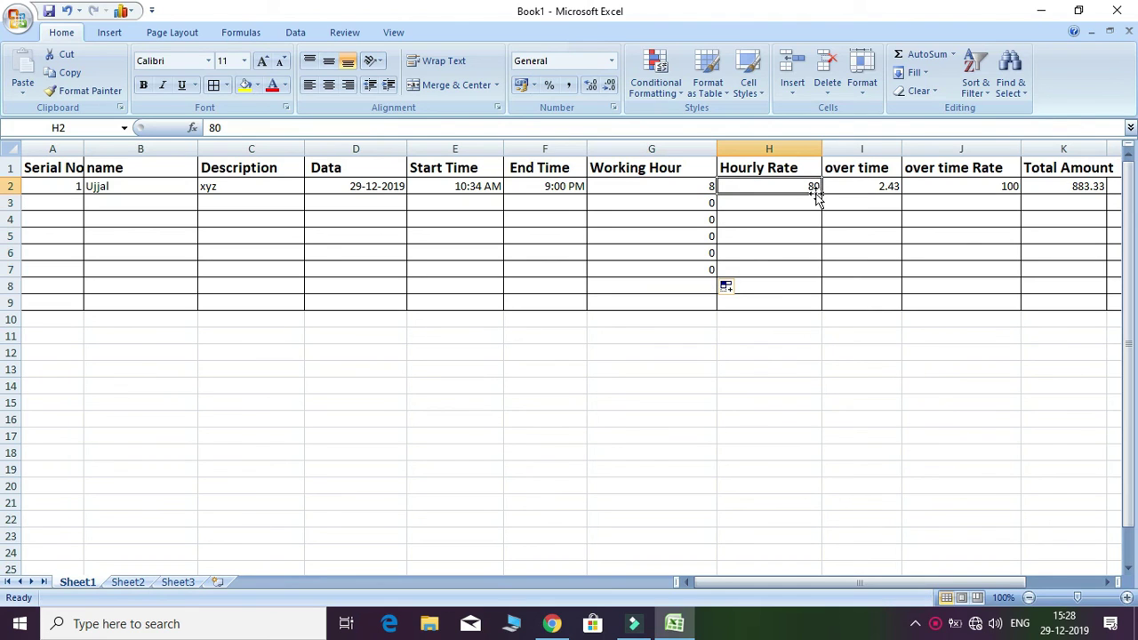
pyautogui.moveTo(822, 193); pyautogui.dragTo(818, 279)
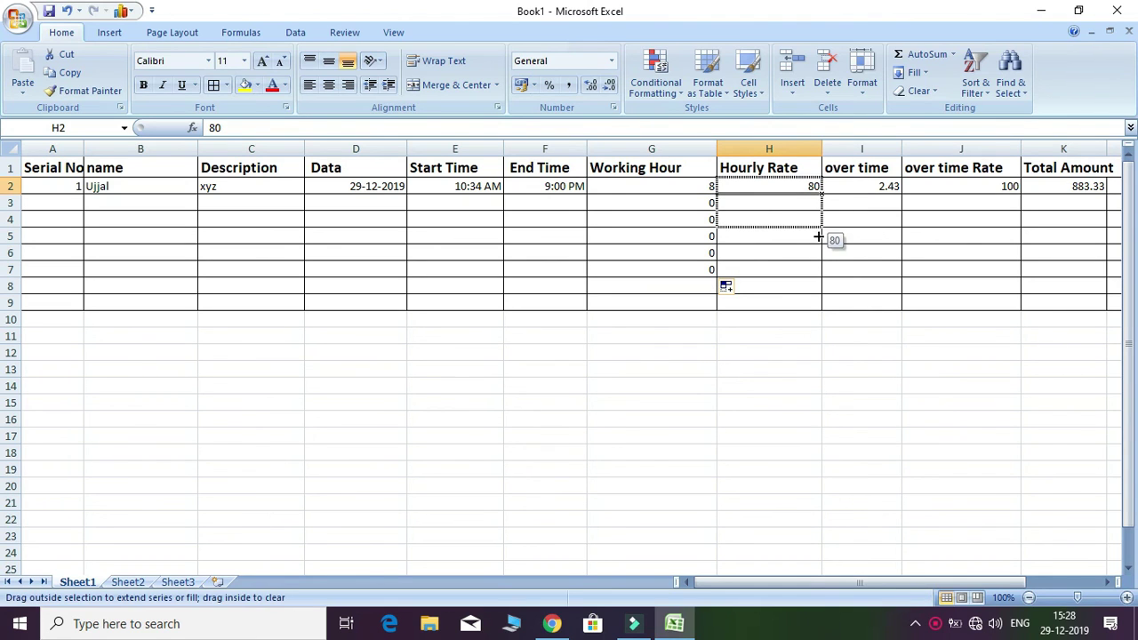
# Copy the over time formula, over time Rate 100 and Total Amount formula through row 7.
pyautogui.click(885, 186)
pyautogui.moveTo(902, 194); pyautogui.dragTo(902, 276)
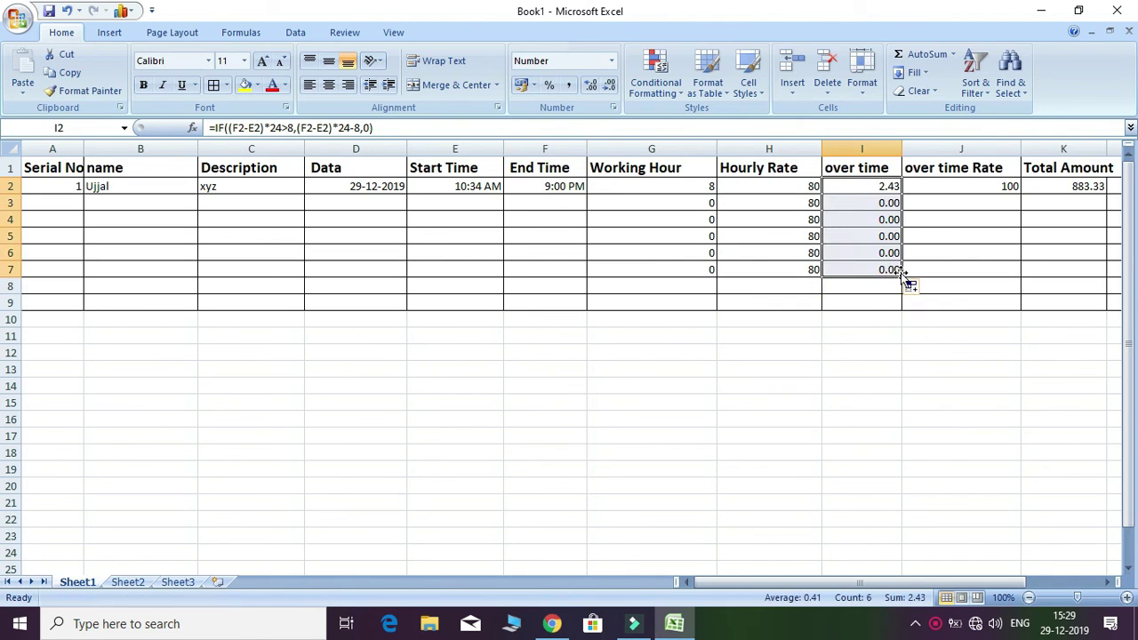
pyautogui.click(1014, 192)
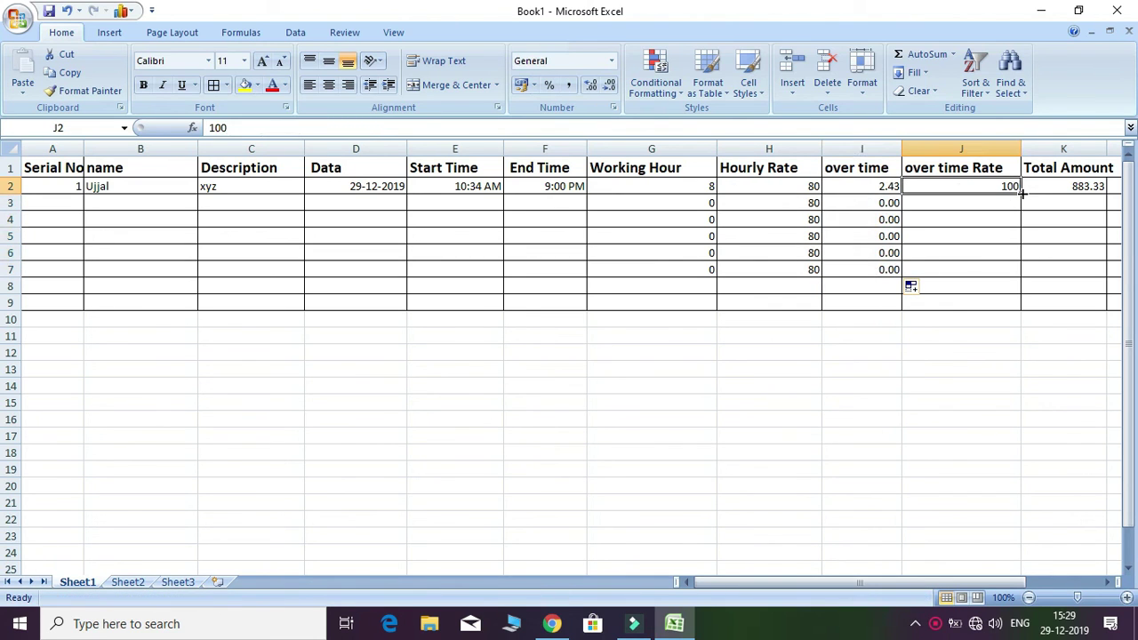
pyautogui.moveTo(1022, 194); pyautogui.dragTo(1016, 272)
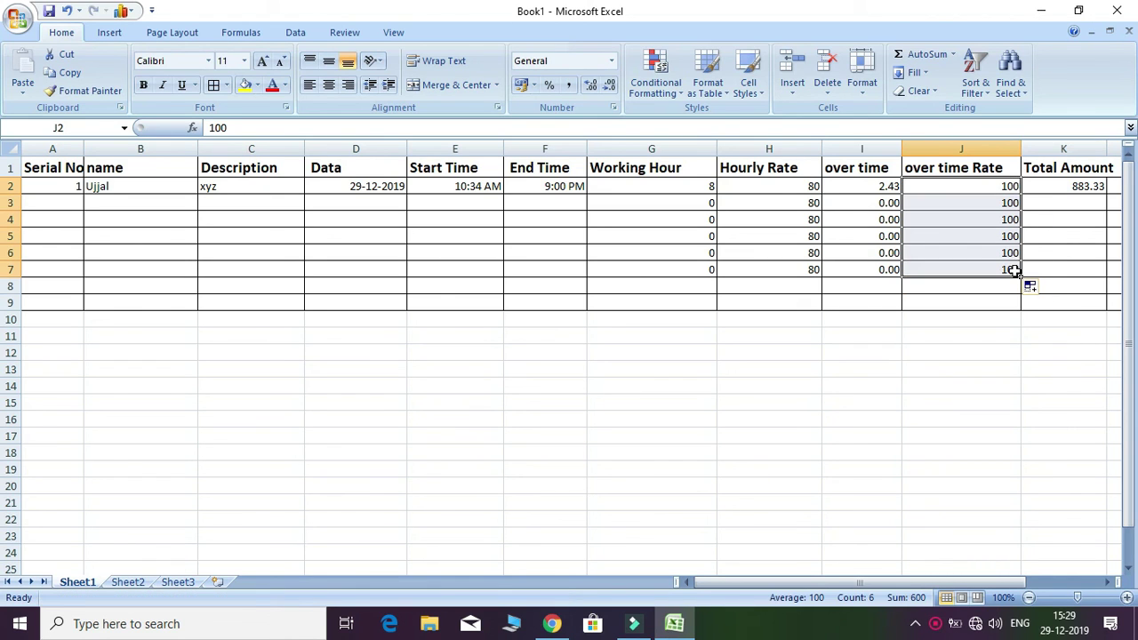
pyautogui.click(1103, 191)
pyautogui.moveTo(1108, 196); pyautogui.dragTo(1108, 274)
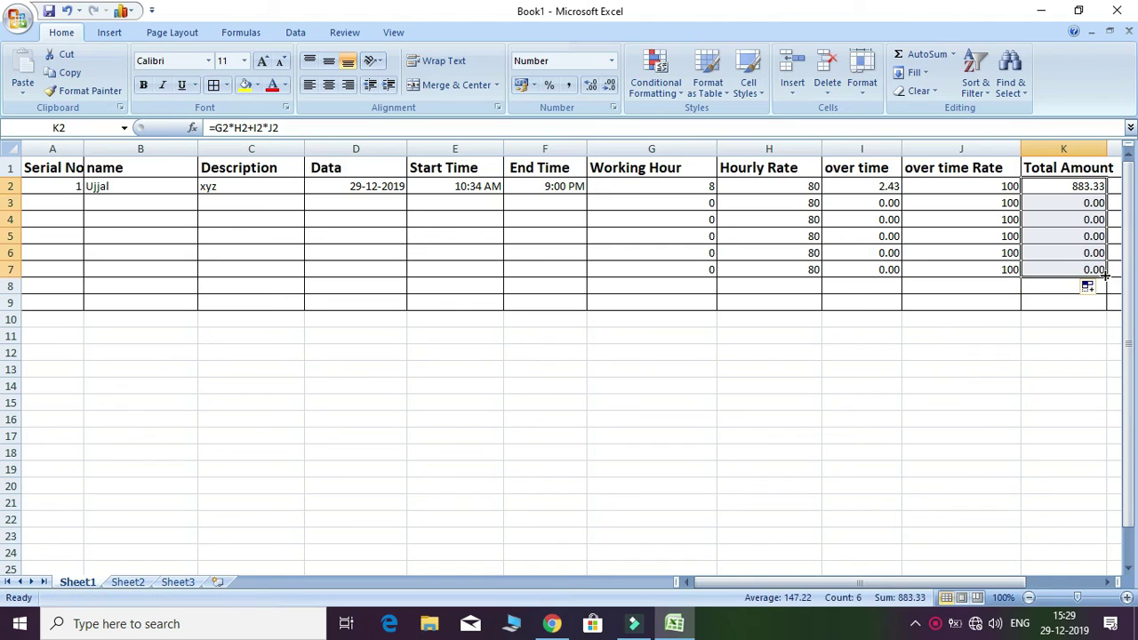
# Set hourly rates 90, 60 and 70 in H3, H4 and H5.
pyautogui.click(789, 207)
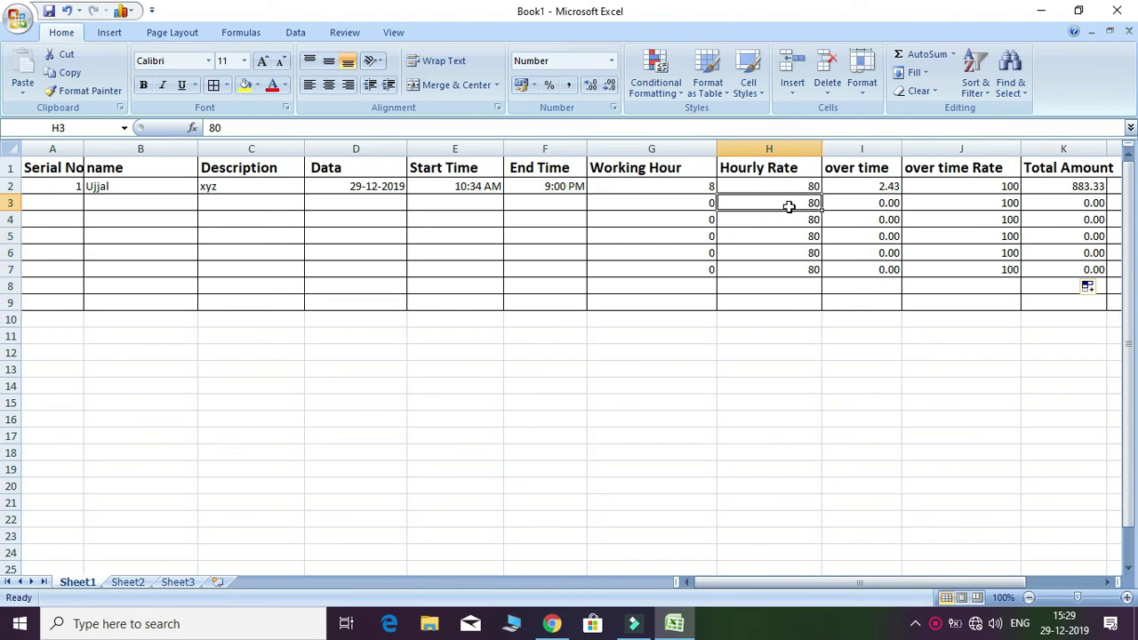
pyautogui.press('BackSpace')
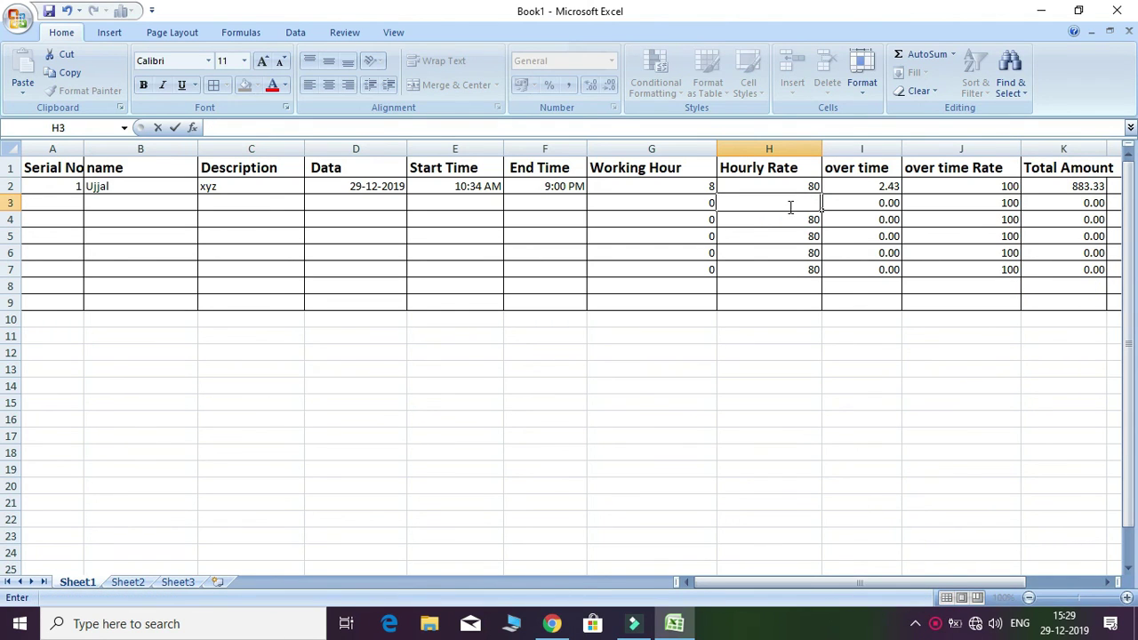
pyautogui.write('90')
pyautogui.press('Return')
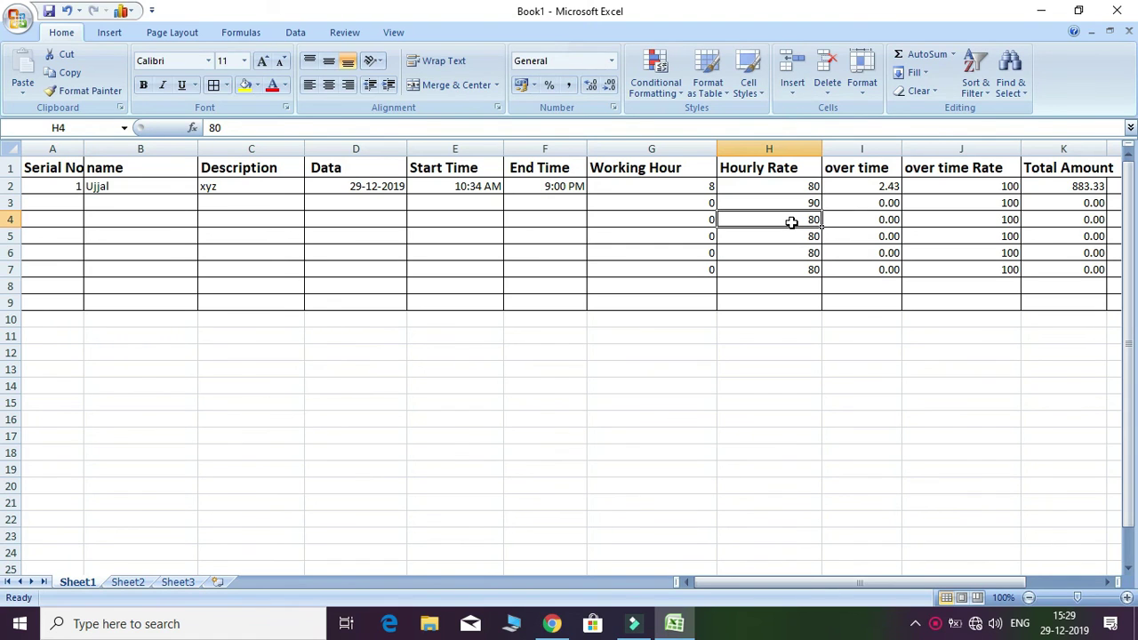
pyautogui.write('60')
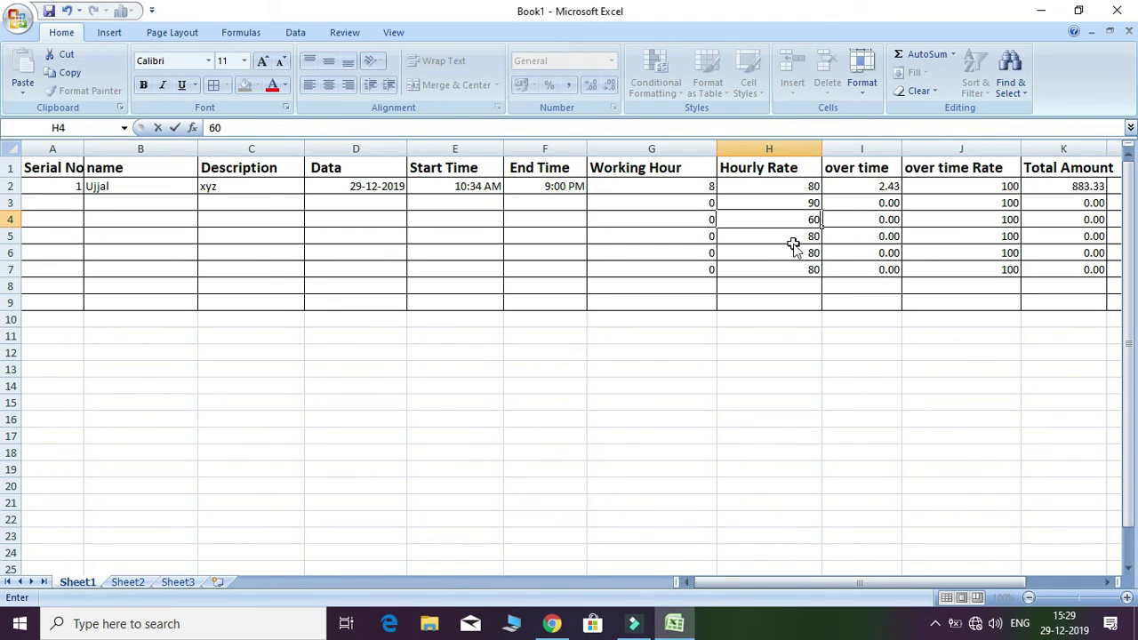
pyautogui.press('Return')
pyautogui.write('70')
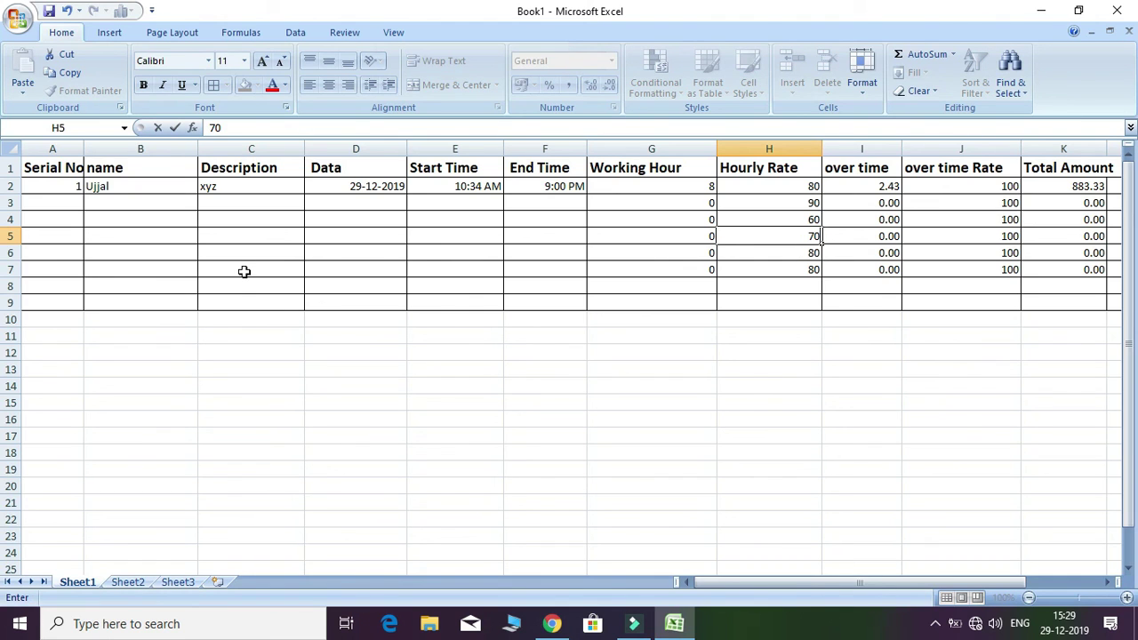
pyautogui.click(70, 203)
# Enter serial number 2, the second employee's name and description HFKFJK in row 3.
pyautogui.write('2')
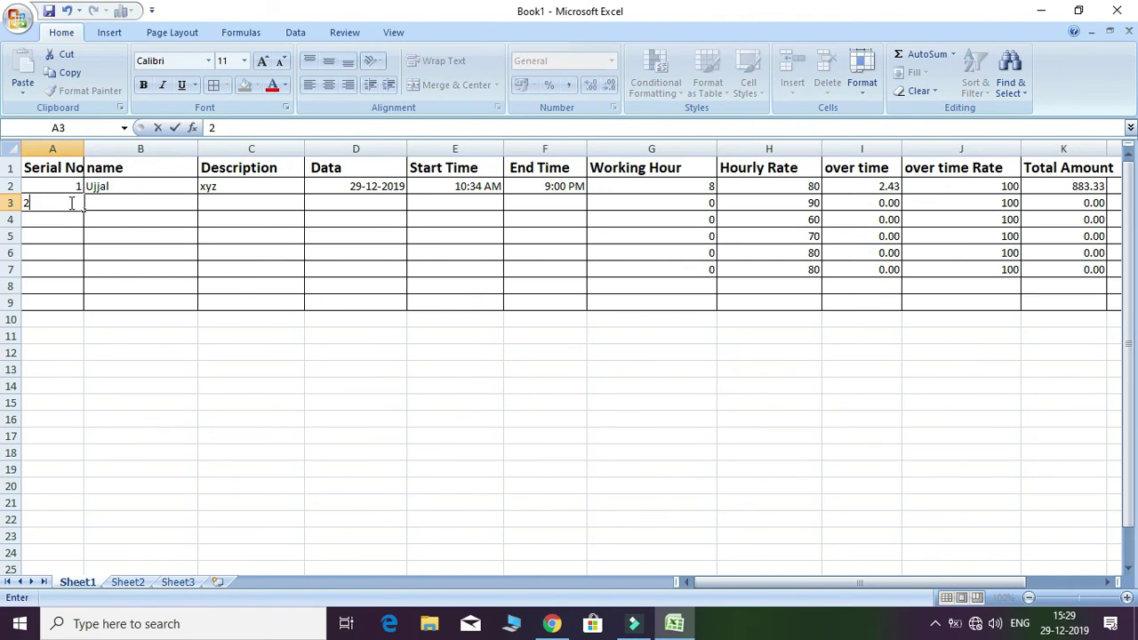
pyautogui.press('Tab')
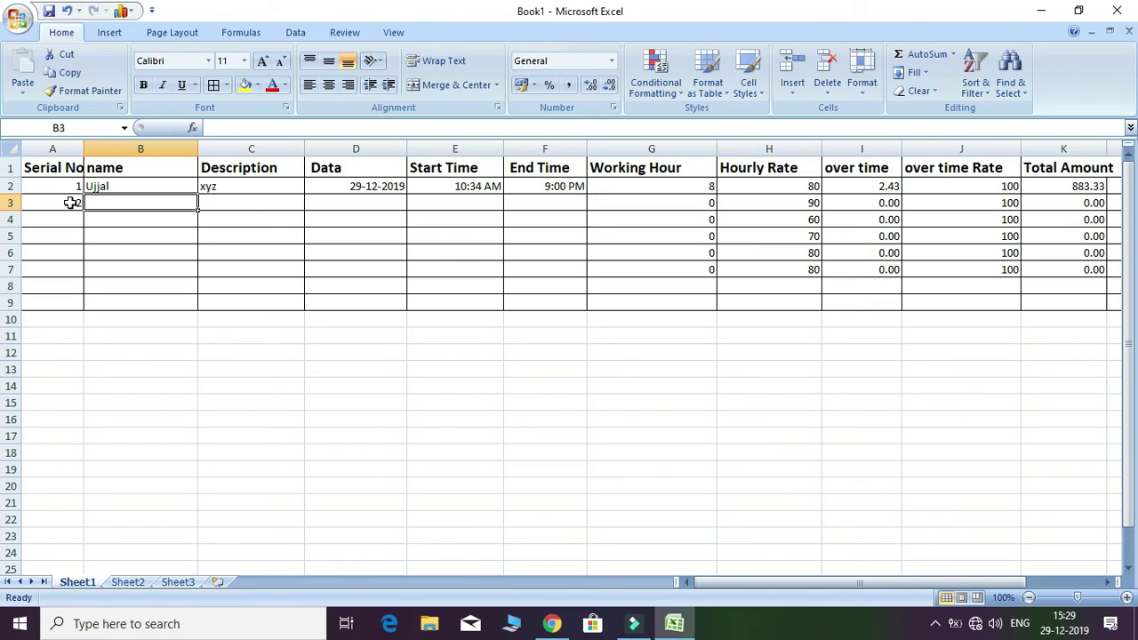
pyautogui.write('SANTANU')
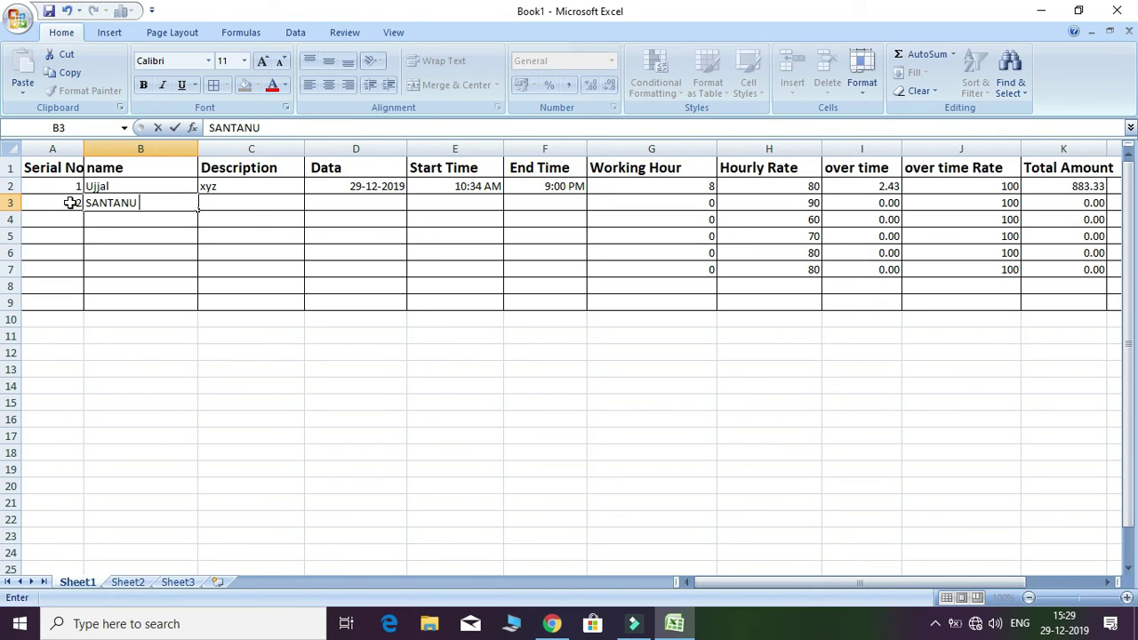
pyautogui.press('Tab')
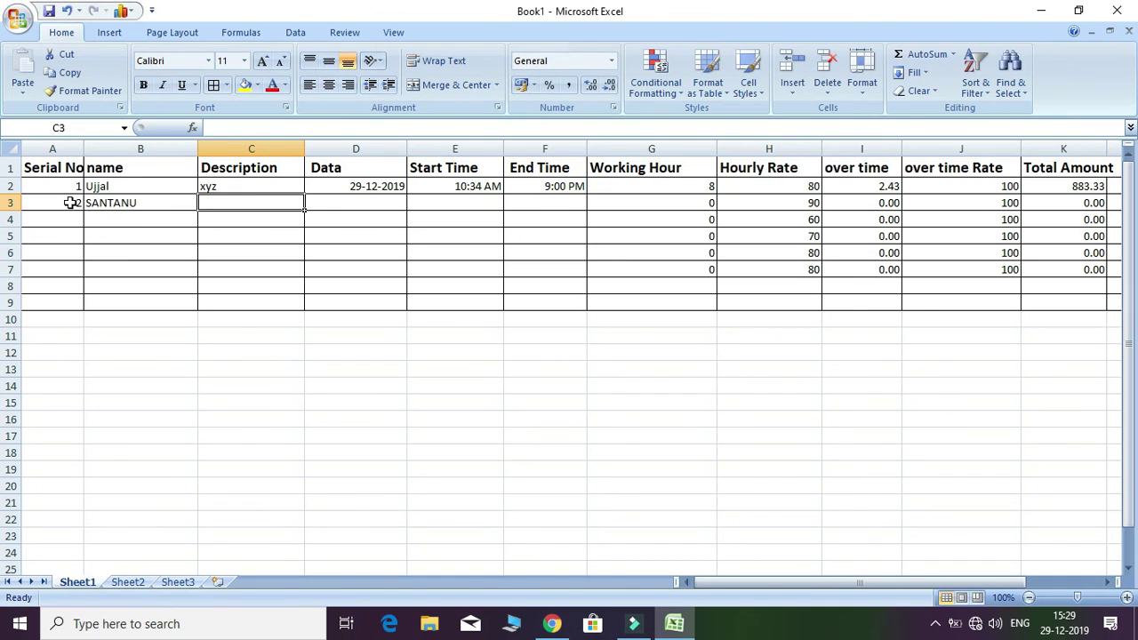
pyautogui.write('HFKFJK')
pyautogui.press('Tab')
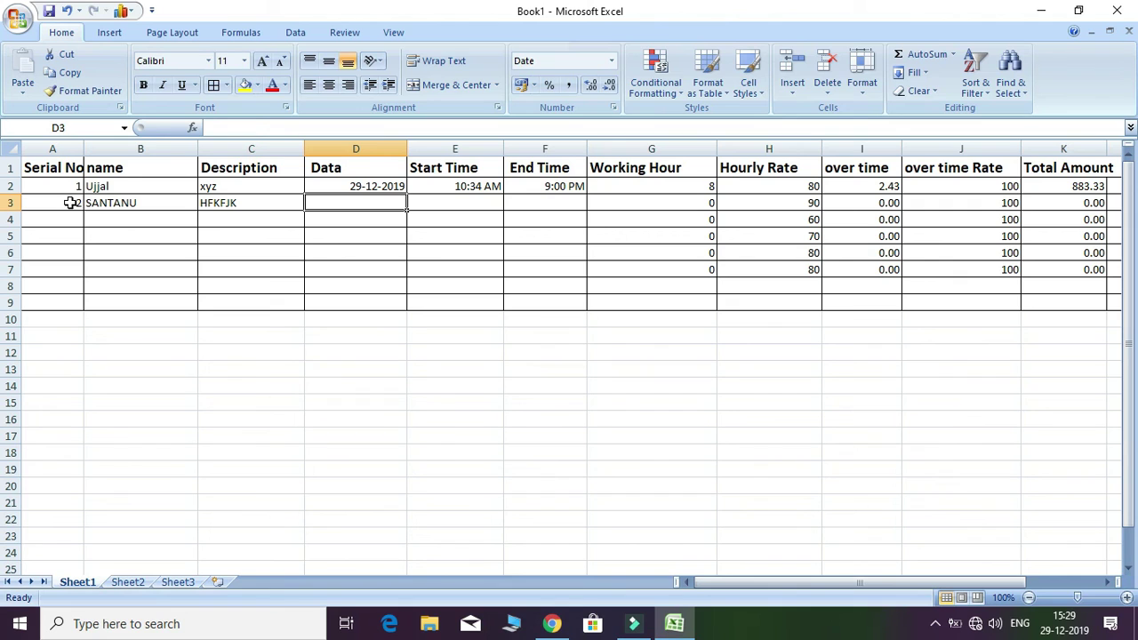
# Insert today's date 29-12-2019 in D3 and the current time as the start time.
pyautogui.hotkey('ctrl', ';')
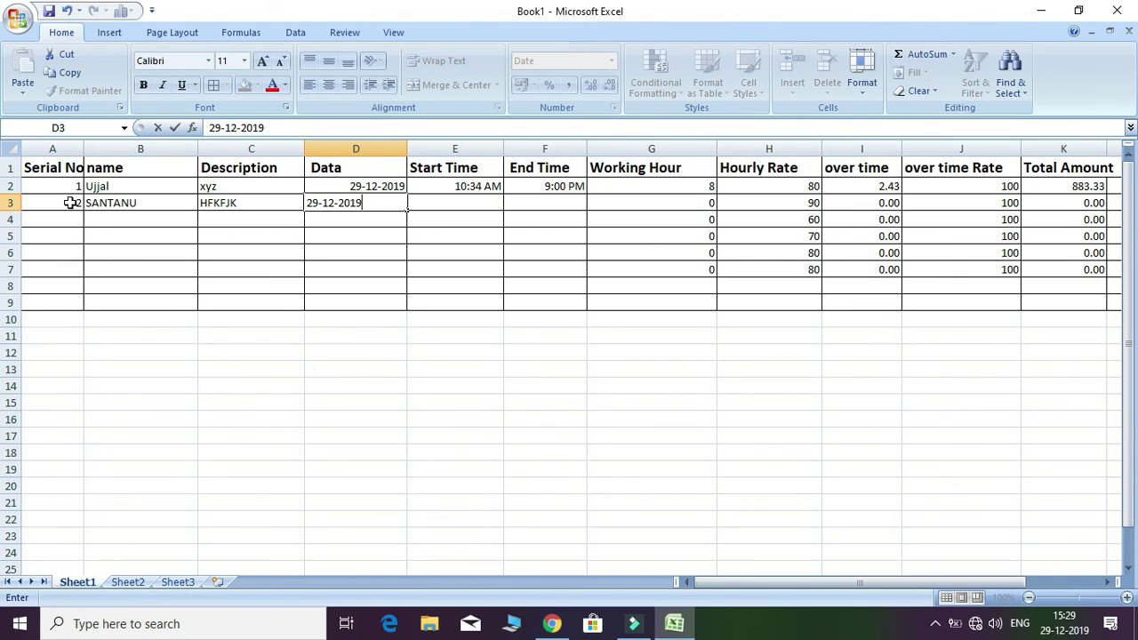
pyautogui.press('Tab')
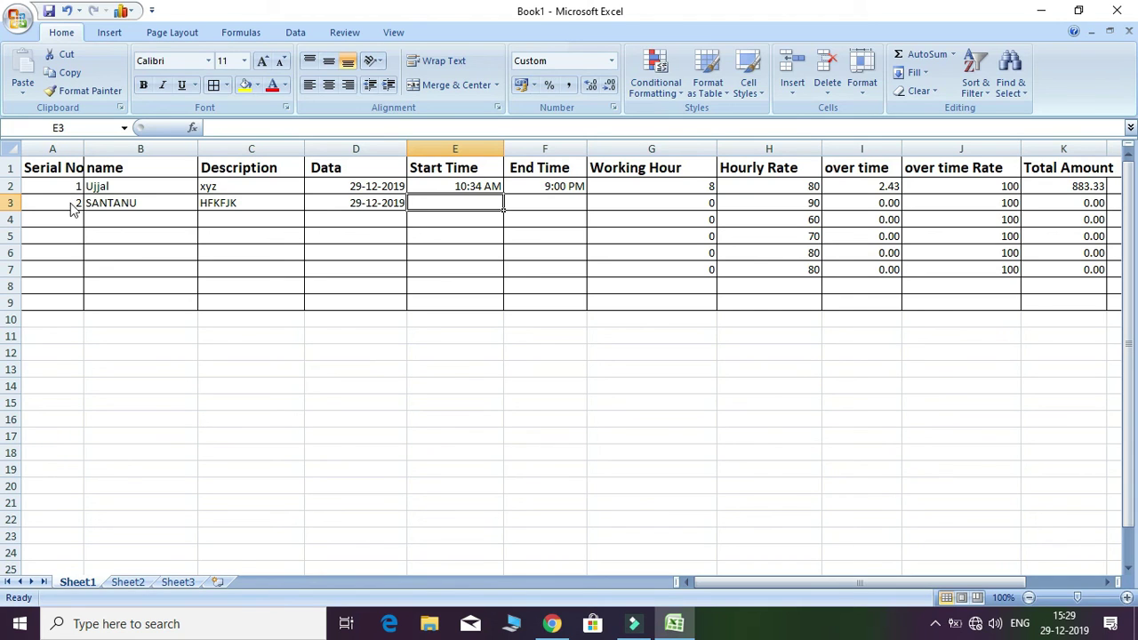
pyautogui.hotkey('ctrl', 'shift', ';')
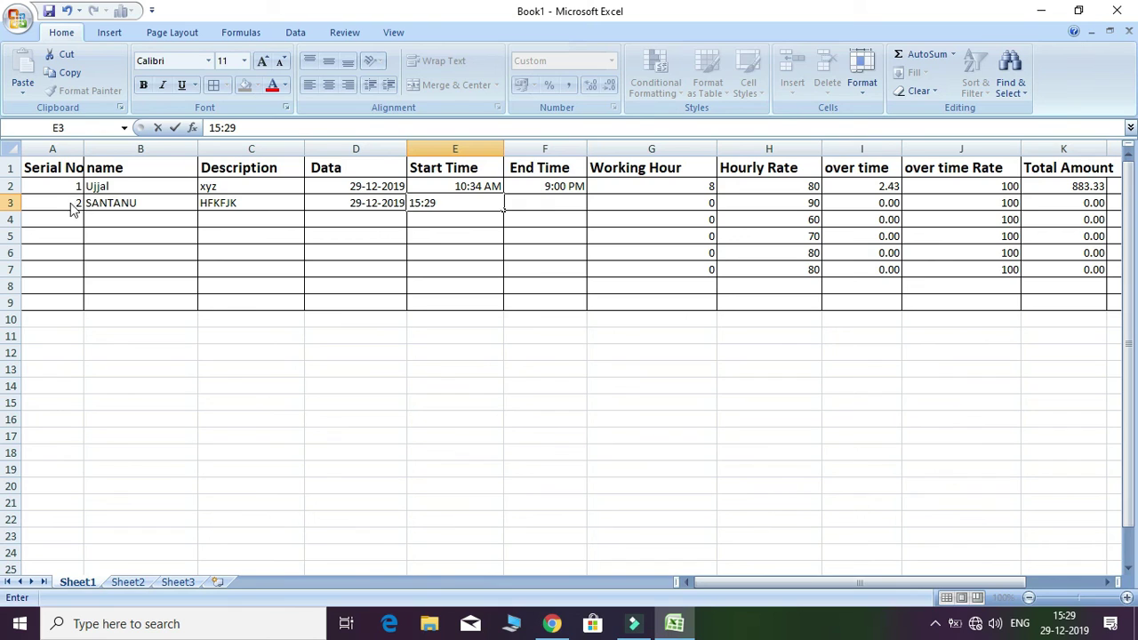
# Correct the second employee's start time in E3 to 10:29.
pyautogui.press('Tab')
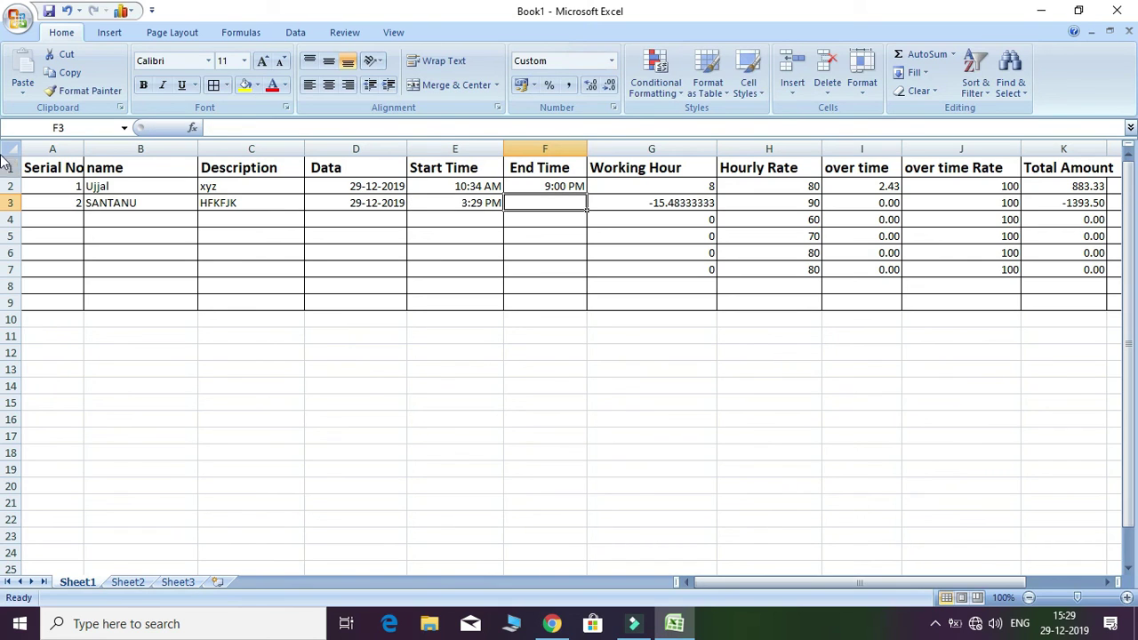
pyautogui.doubleClick(477, 203)
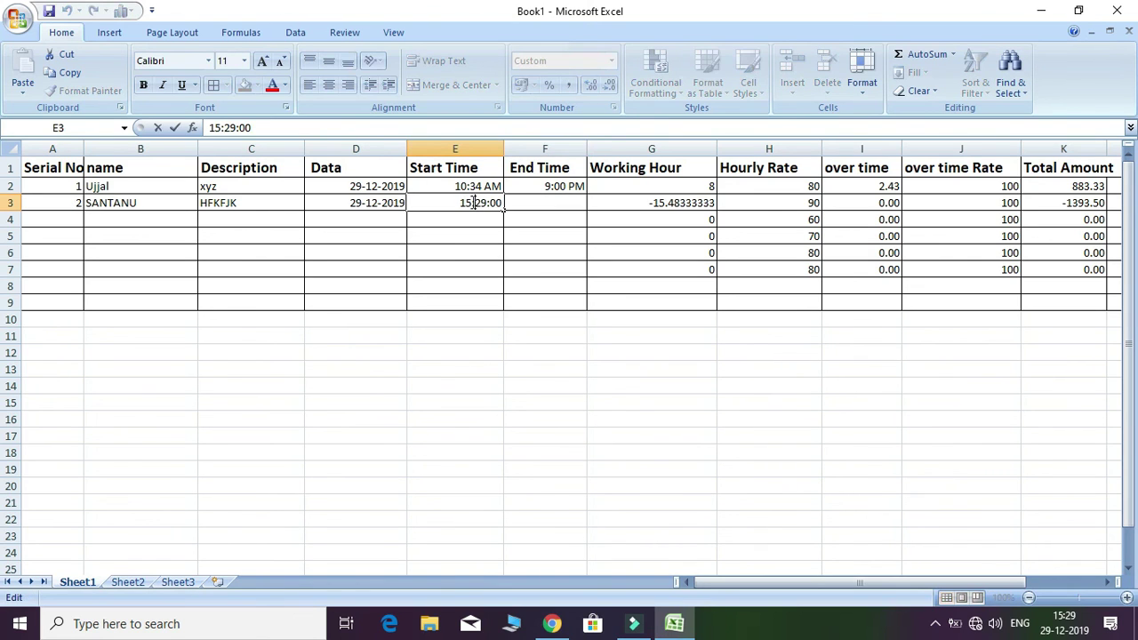
pyautogui.press('BackSpace')
pyautogui.write('0')
pyautogui.press('Tab')
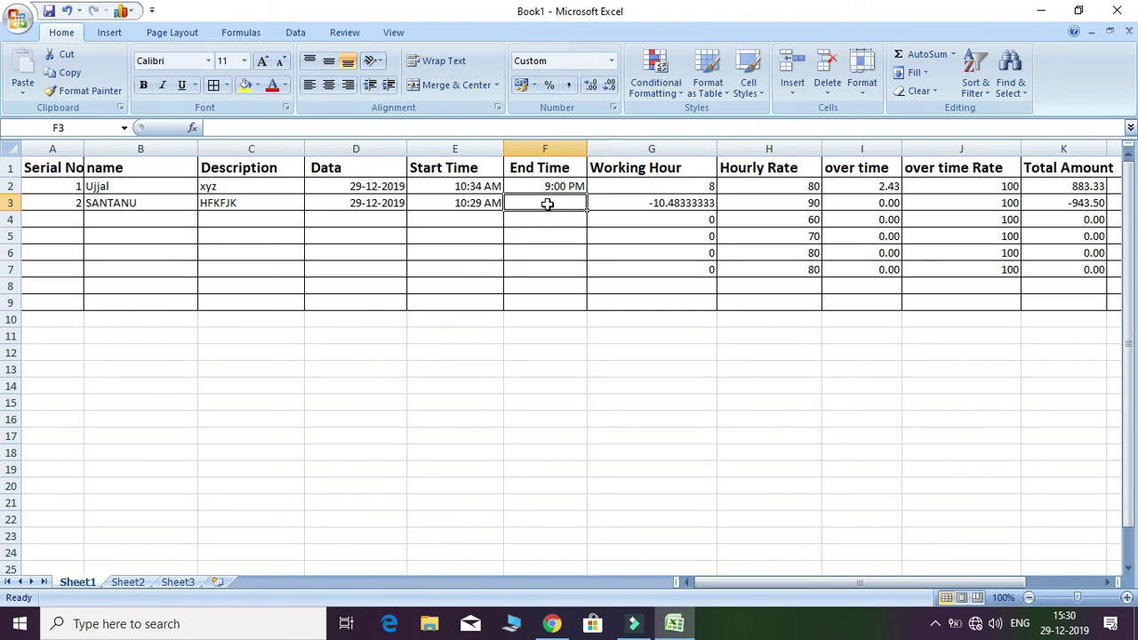
# Enter the end time in F3 and correct it to 20:30 (8:30 PM).
pyautogui.write('15:30')
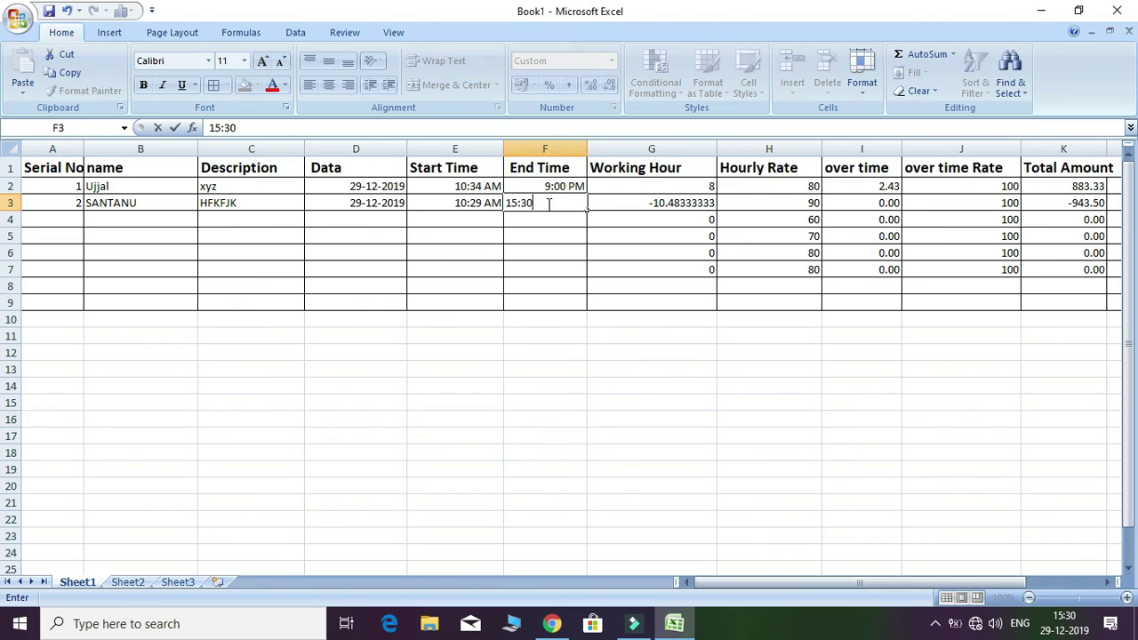
pyautogui.click(557, 209)
pyautogui.press('Tab')
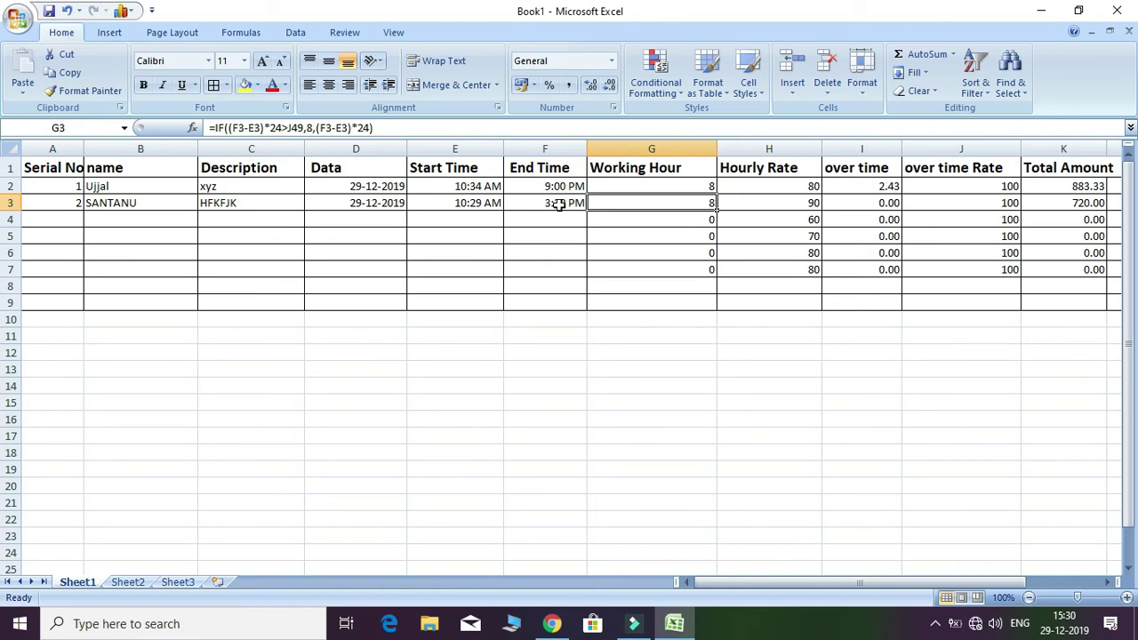
pyautogui.doubleClick(560, 204)
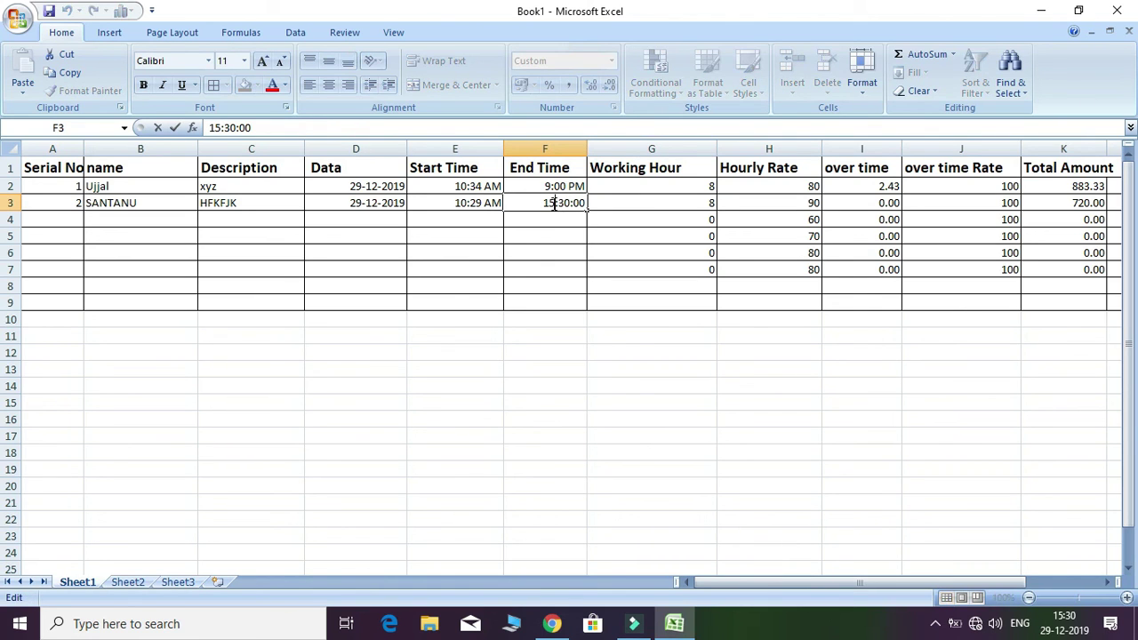
pyautogui.press('BackSpace')
pyautogui.press('BackSpace')
pyautogui.write('20')
pyautogui.press('Tab')
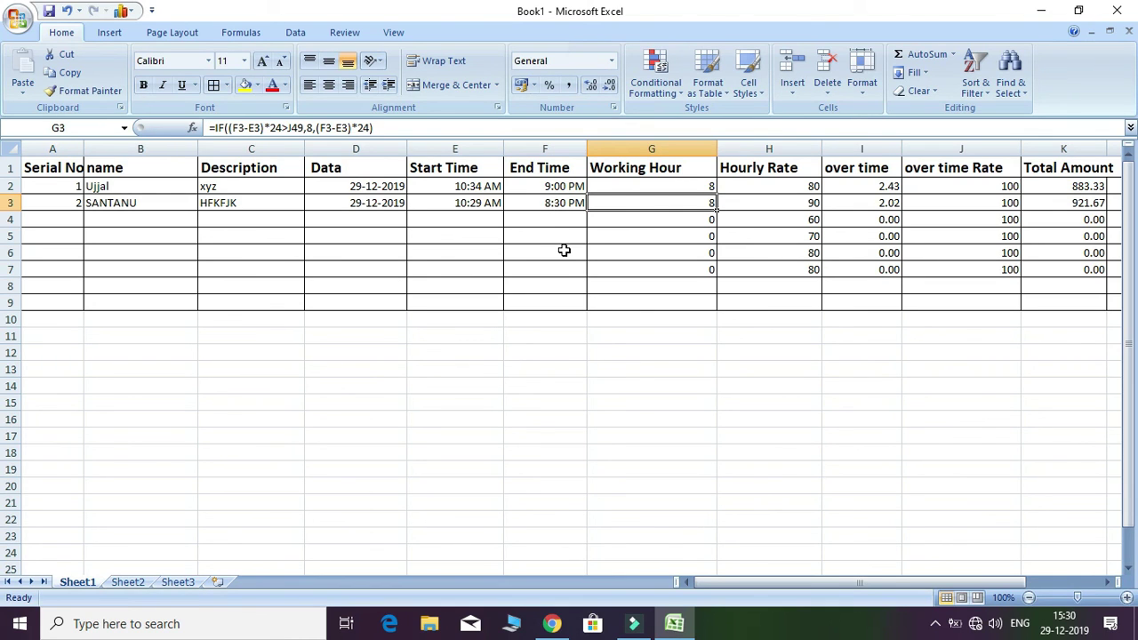